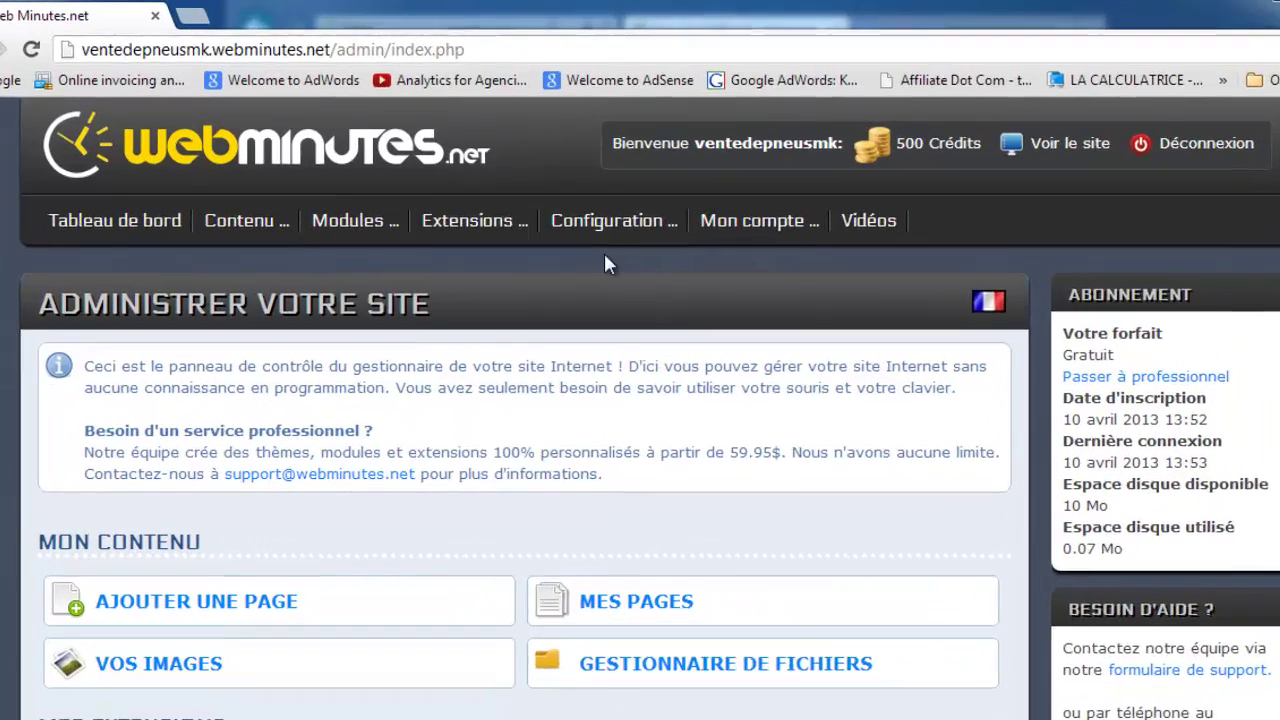
Open the site's custom domain name configuration and go to the registrar's site to buy a domain name
mouse_move(593, 203)
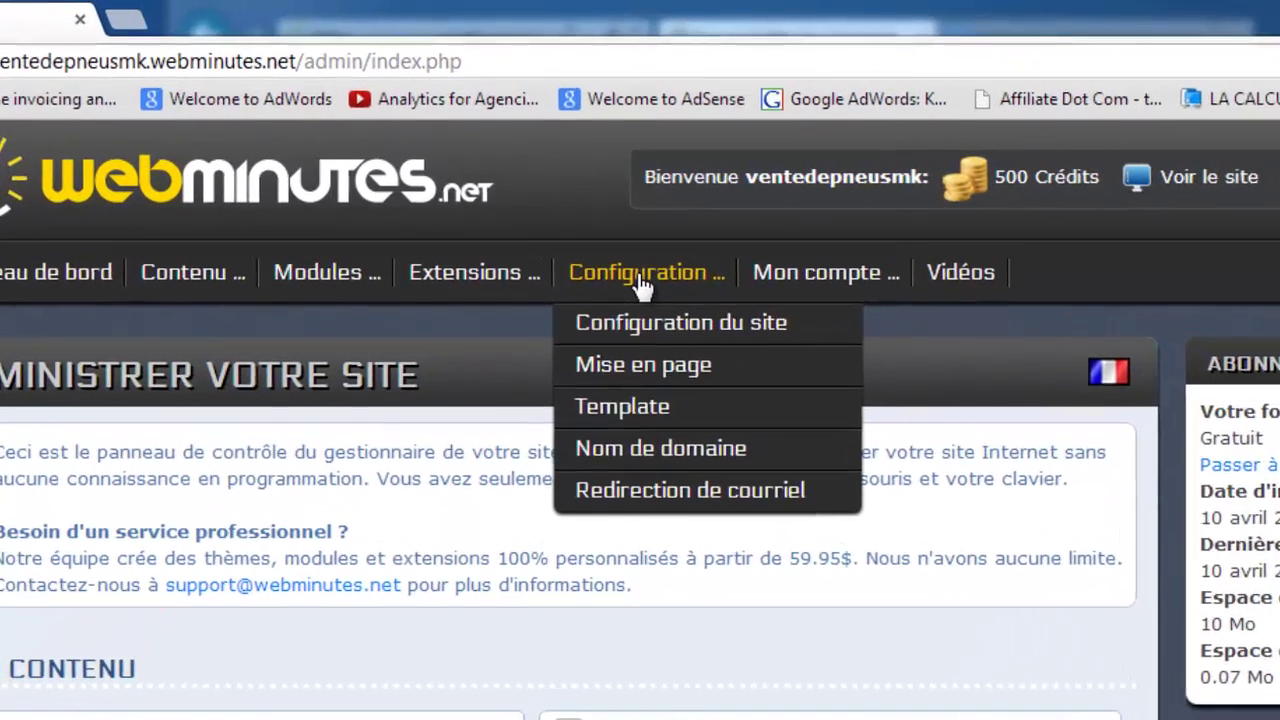
click(682, 484)
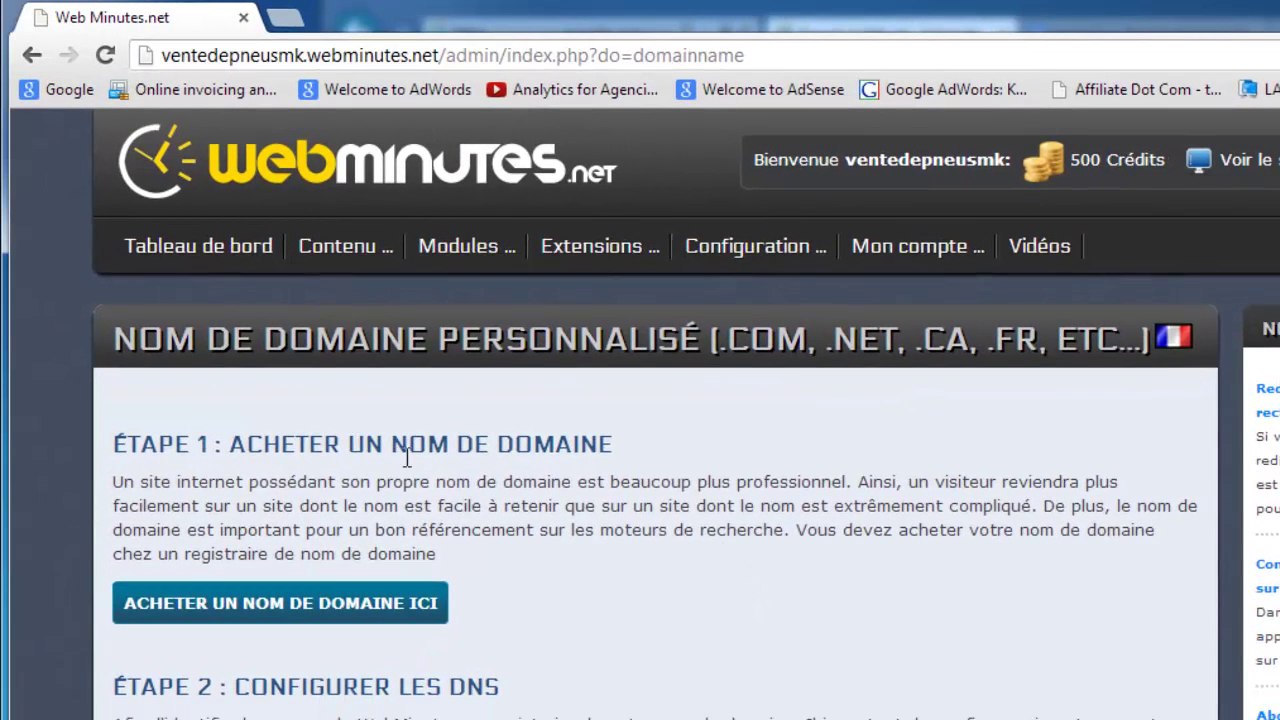
click(347, 614)
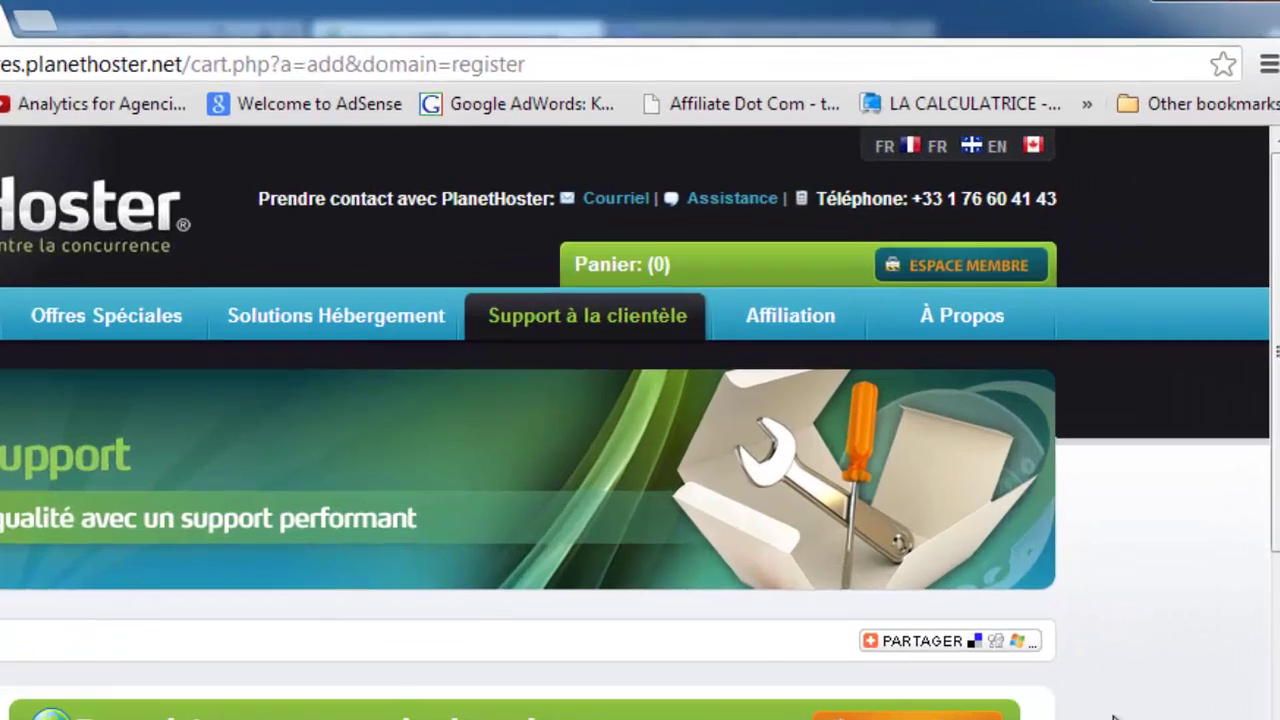
Switch the PlanetHoster site to its Quebec French version
mouse_move(1066, 204)
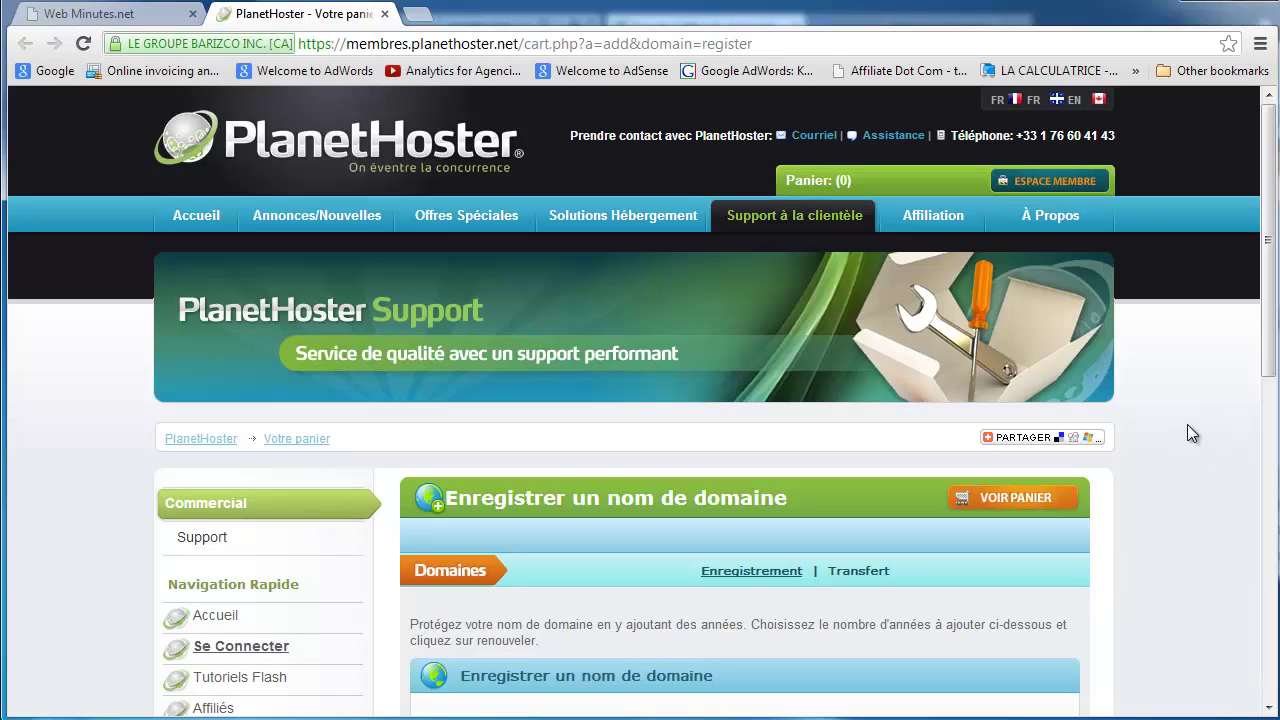
scroll(1185, 418, down, 2)
scroll(1181, 429, up, 2)
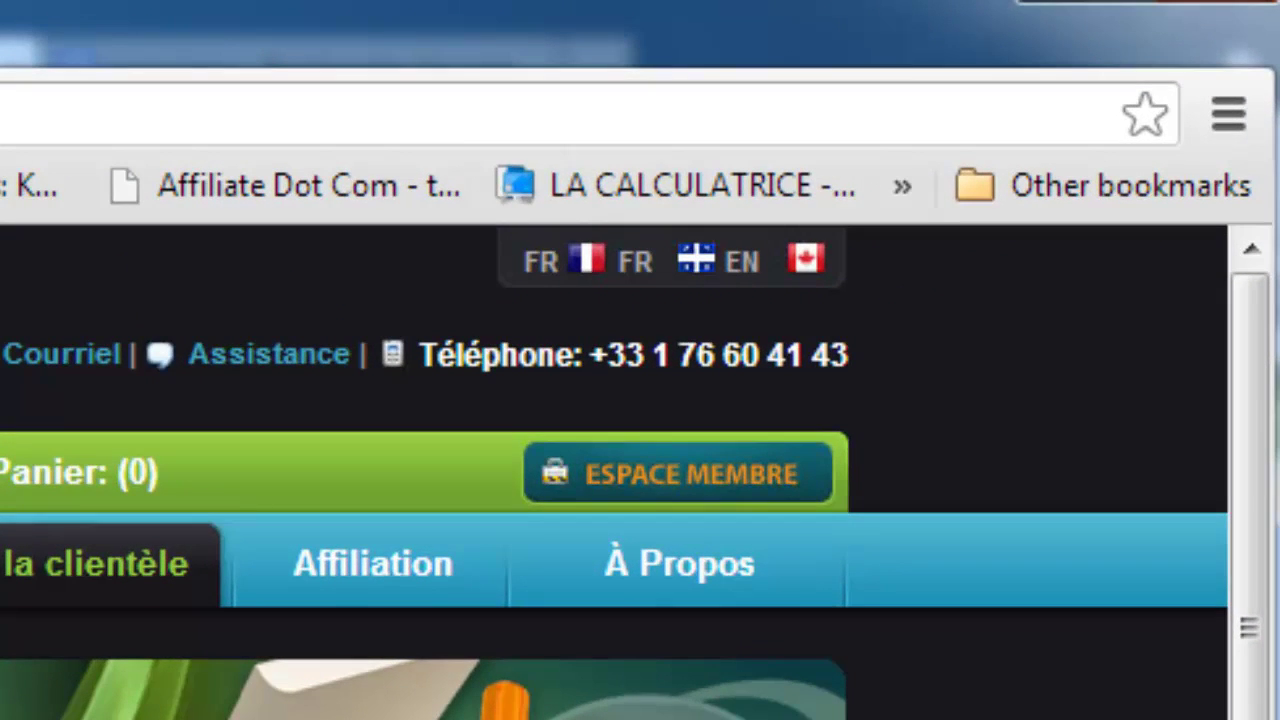
scroll(614, 470, down, 2)
scroll(614, 470, up, 2)
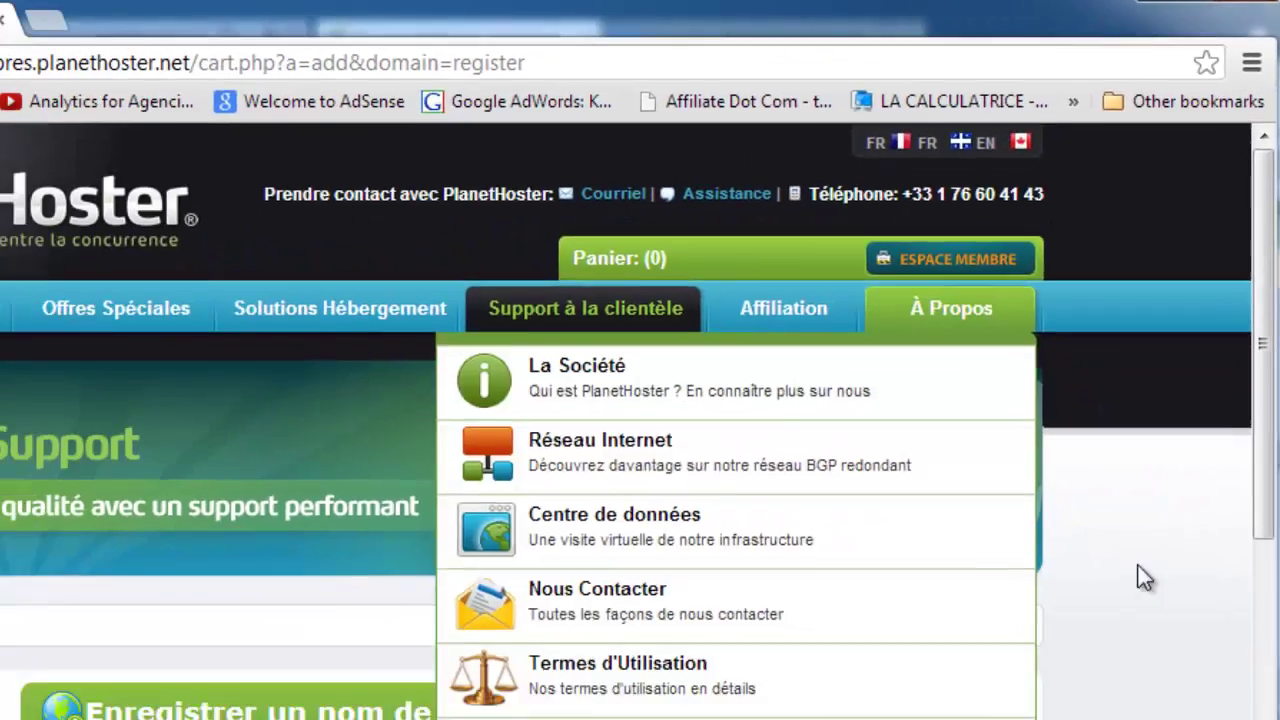
scroll(1150, 480, down, 4)
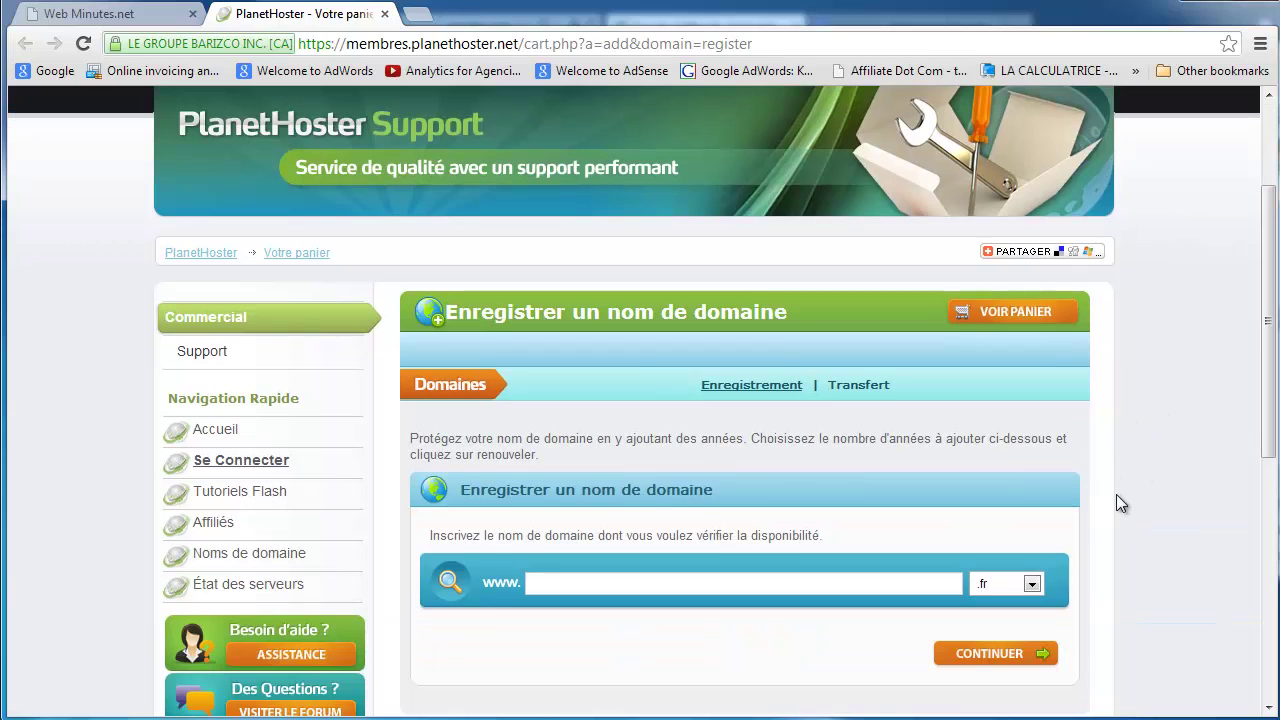
scroll(1130, 468, up, 2)
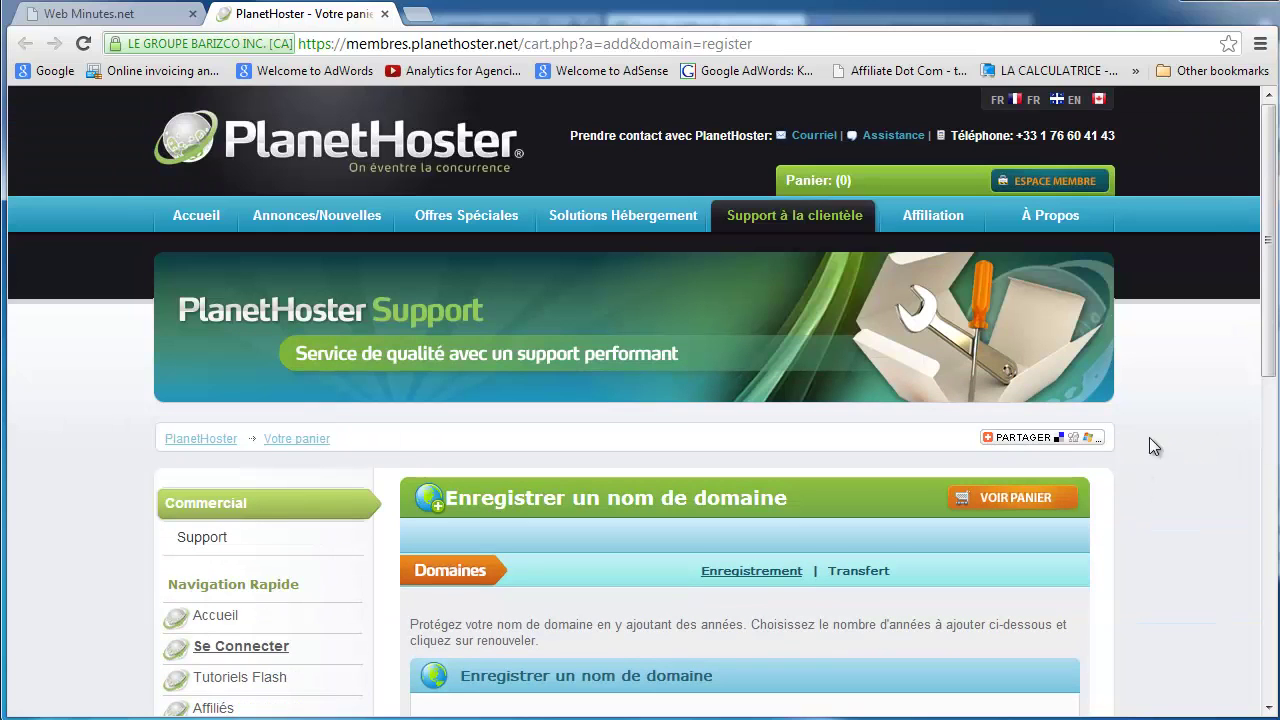
click(1036, 102)
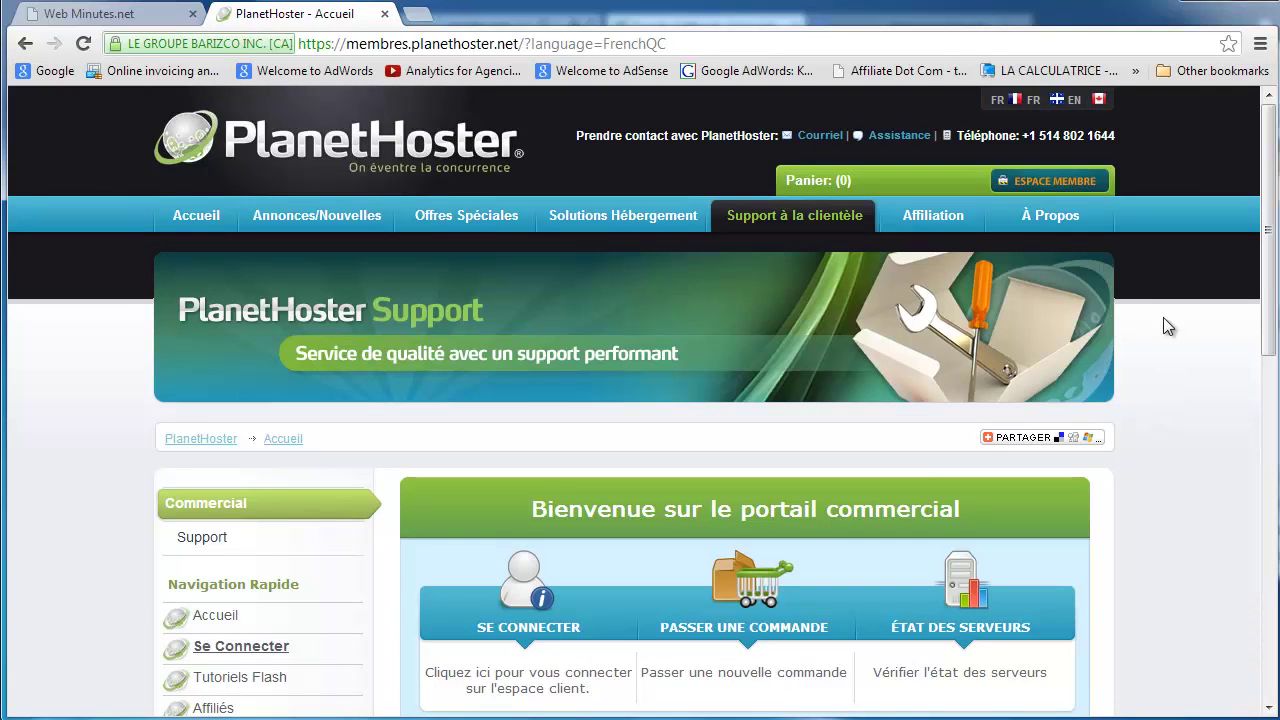
Open the domain name search page from the PlanetHoster commercial portal
scroll(1152, 322, down, 3)
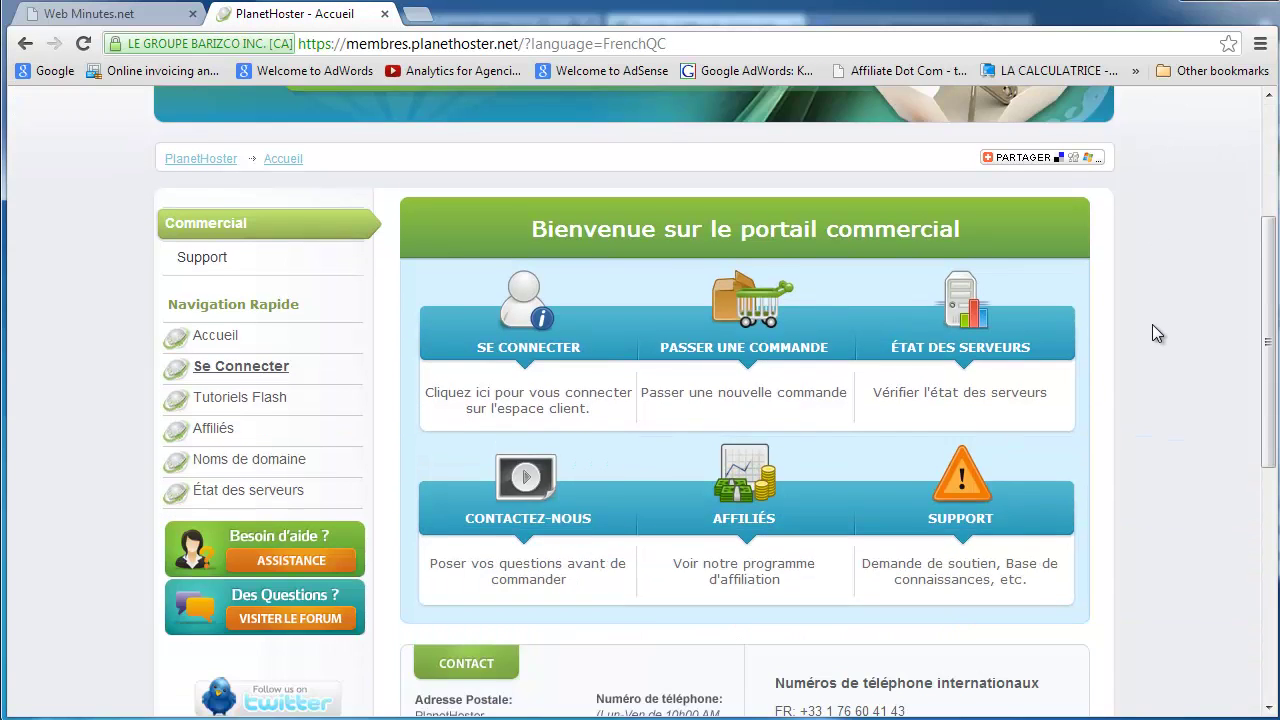
scroll(1152, 333, up, 2)
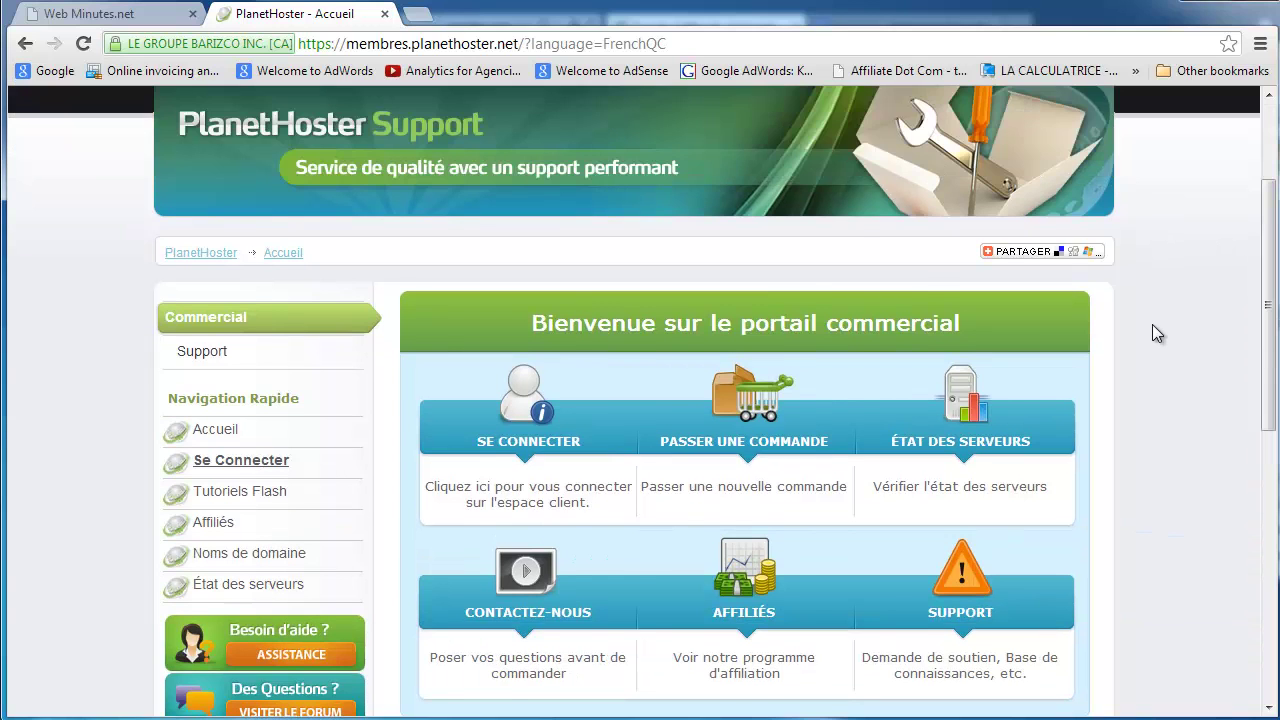
scroll(1152, 333, down, 4)
scroll(1155, 333, up, 3)
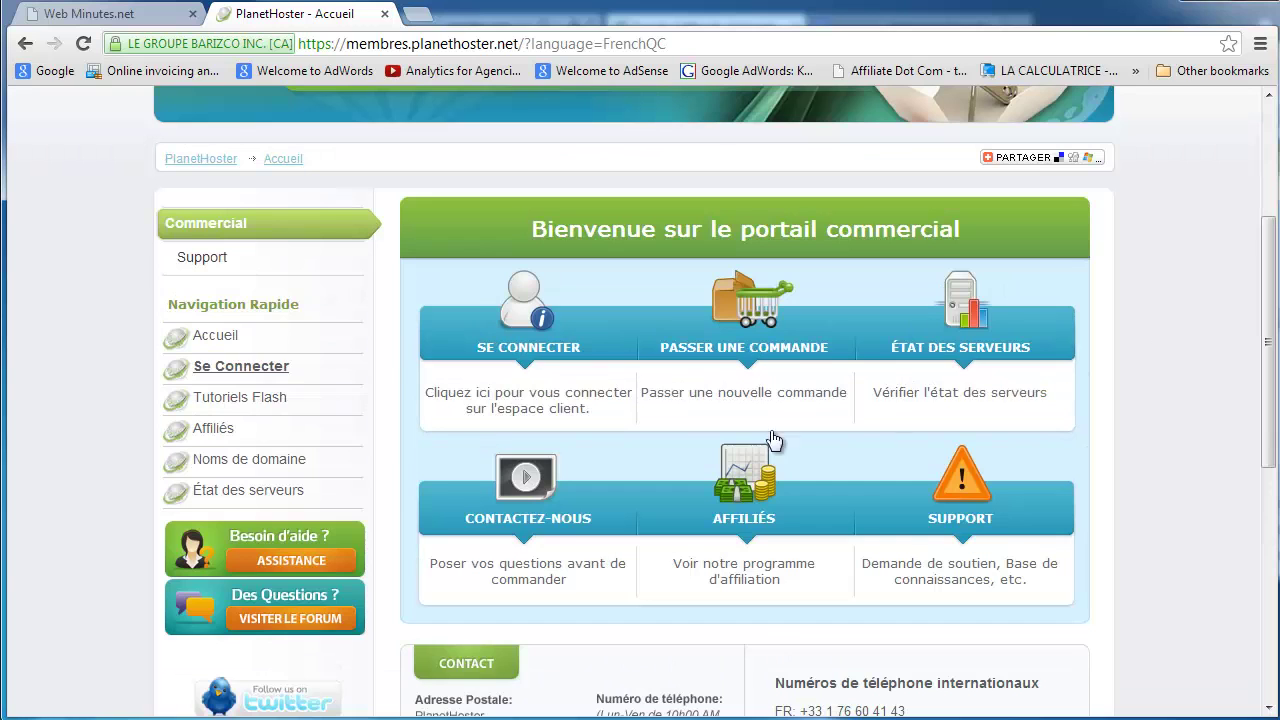
click(262, 468)
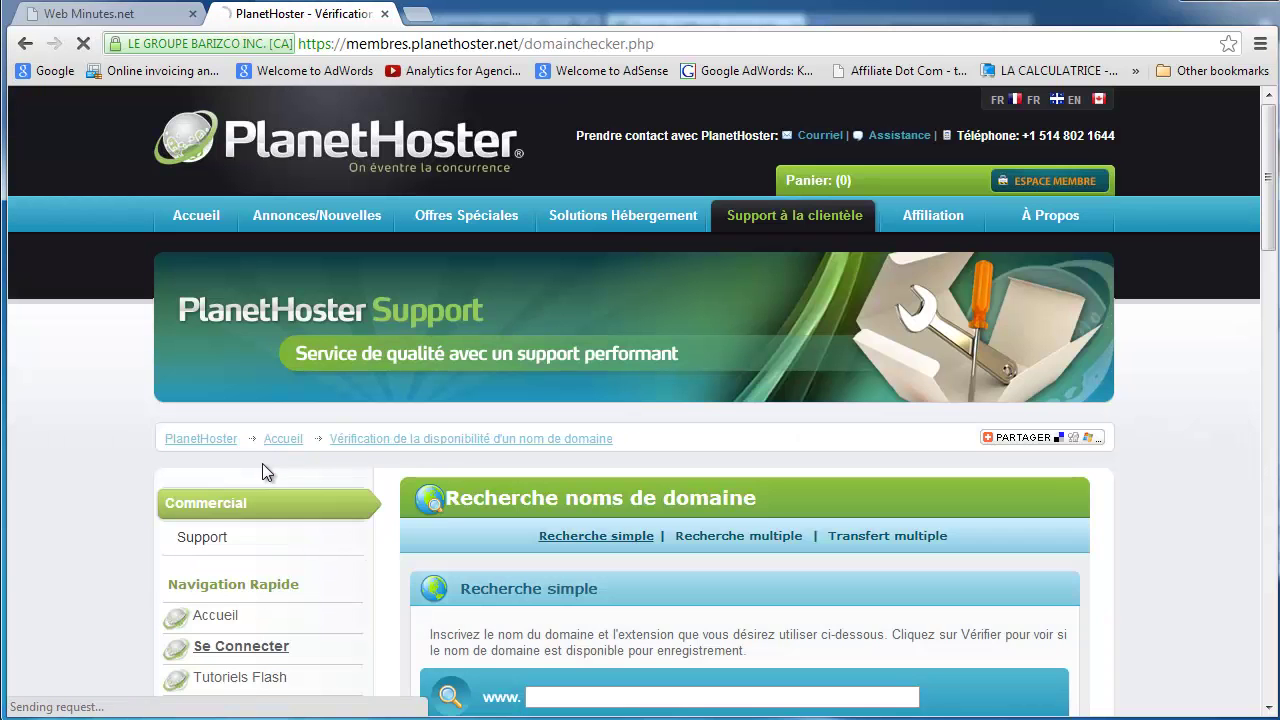
Check the availability of ventedepneusmk with the .com extension and bring up the result with its pricing
scroll(626, 535, down, 2)
click(659, 513)
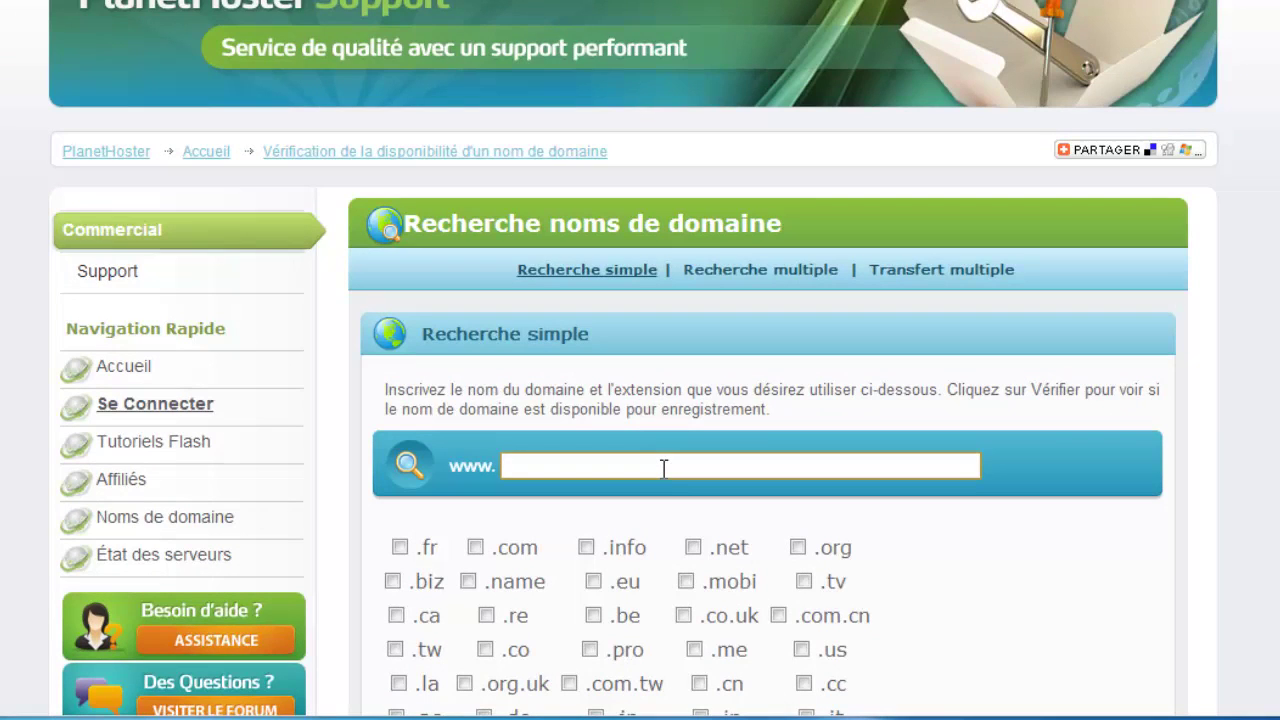
text(ventedepneusmk)
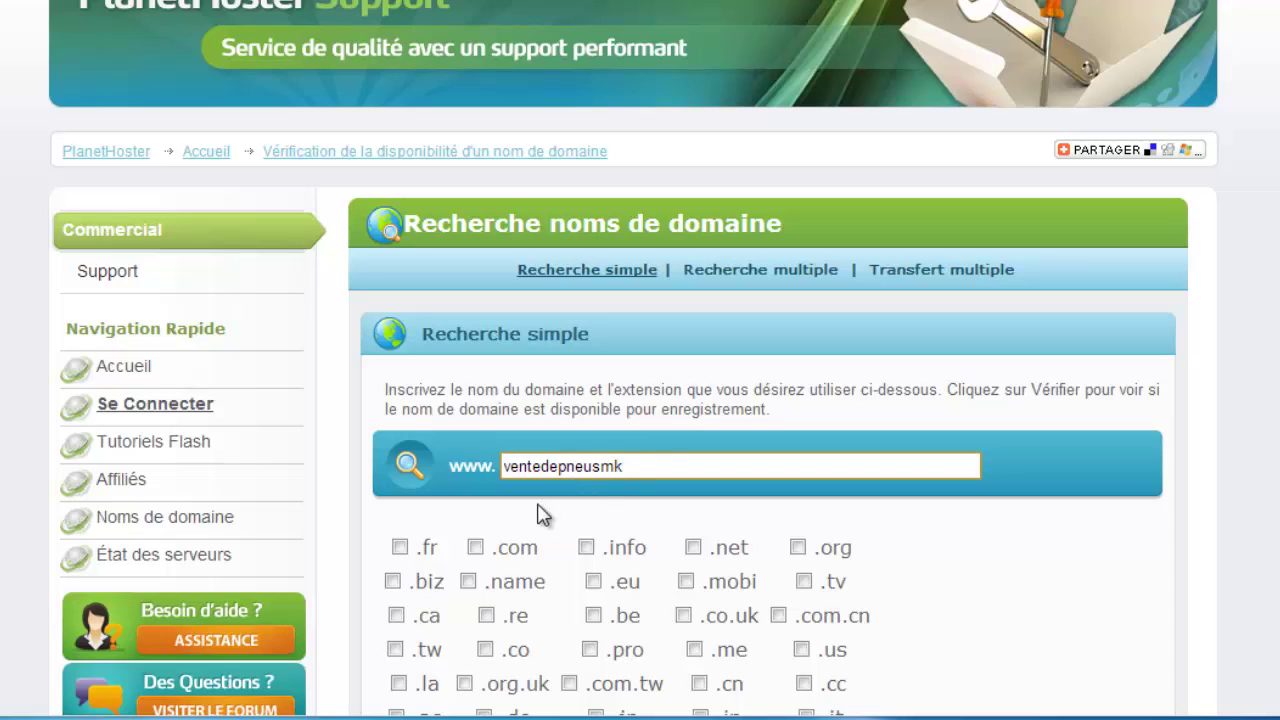
click(475, 548)
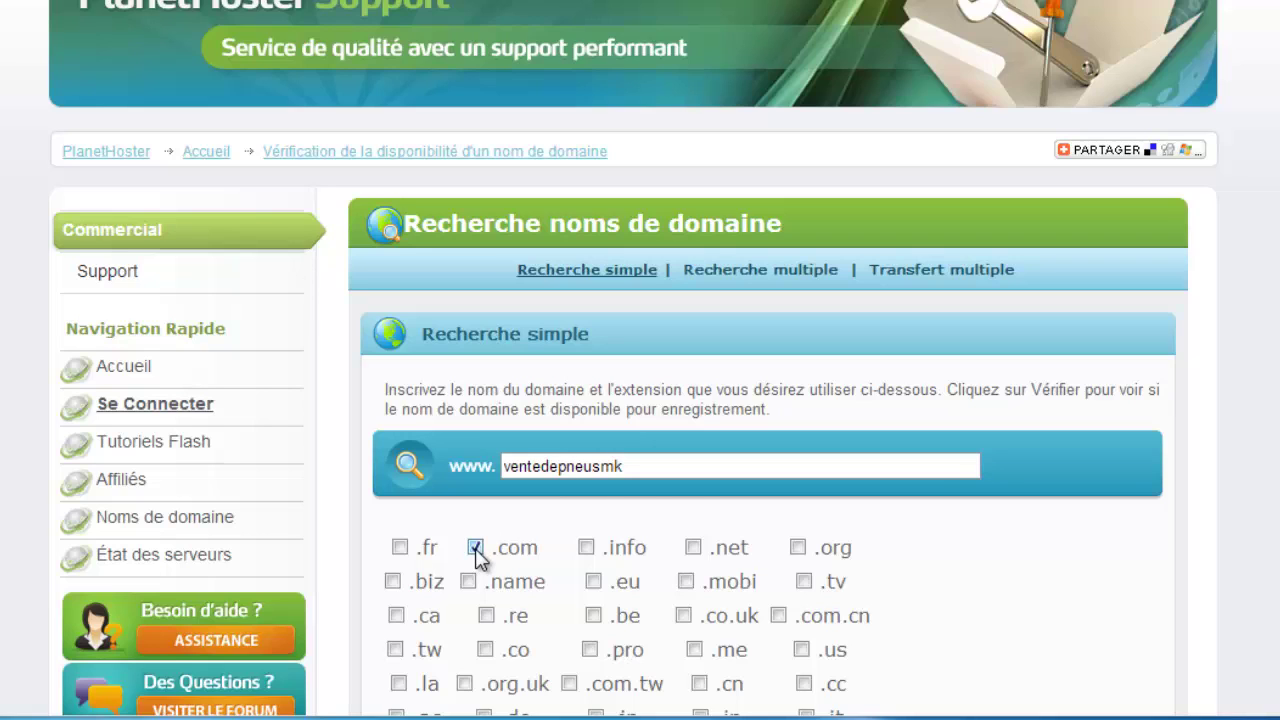
scroll(772, 478, down, 2)
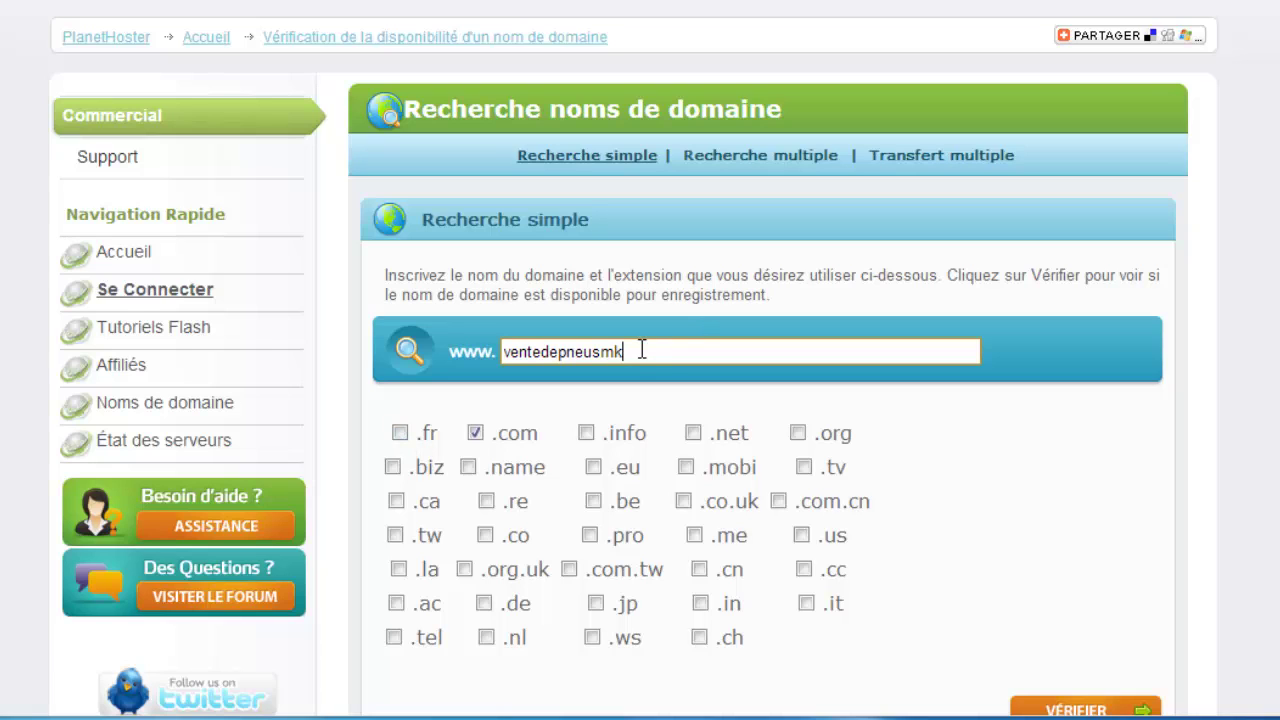
scroll(1063, 611, down, 1)
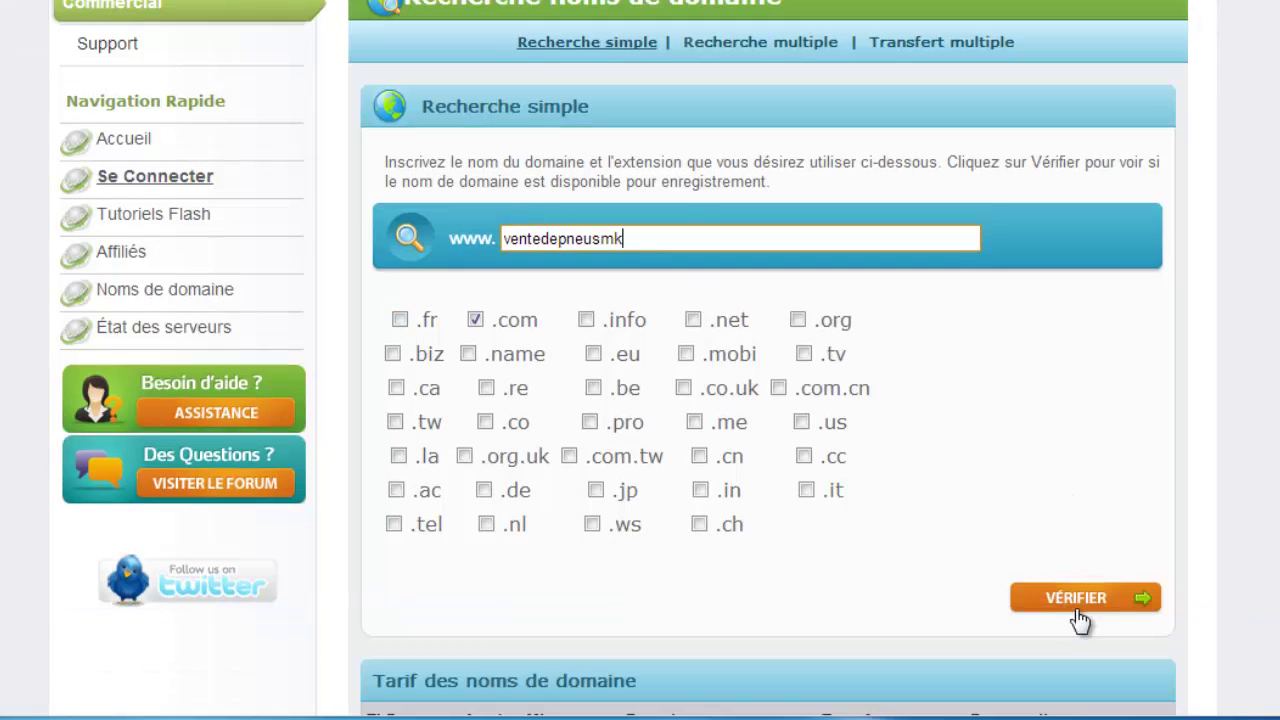
click(1078, 612)
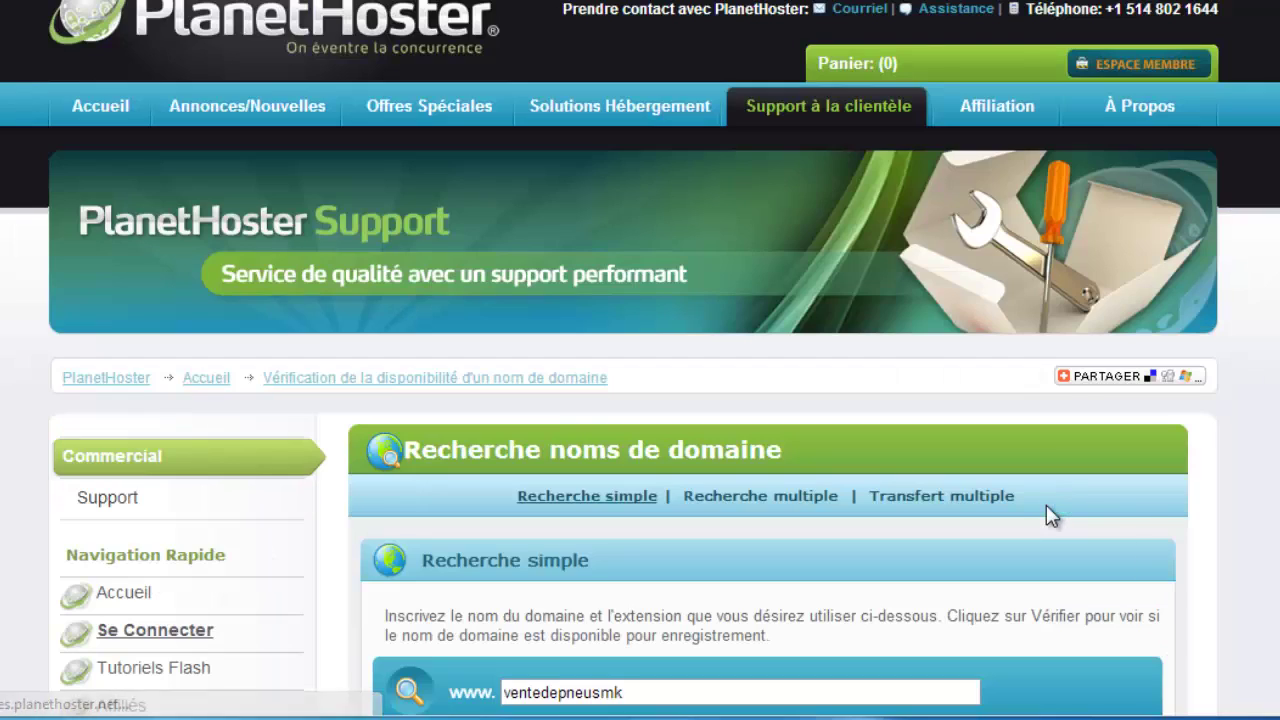
scroll(1047, 508, down, 3)
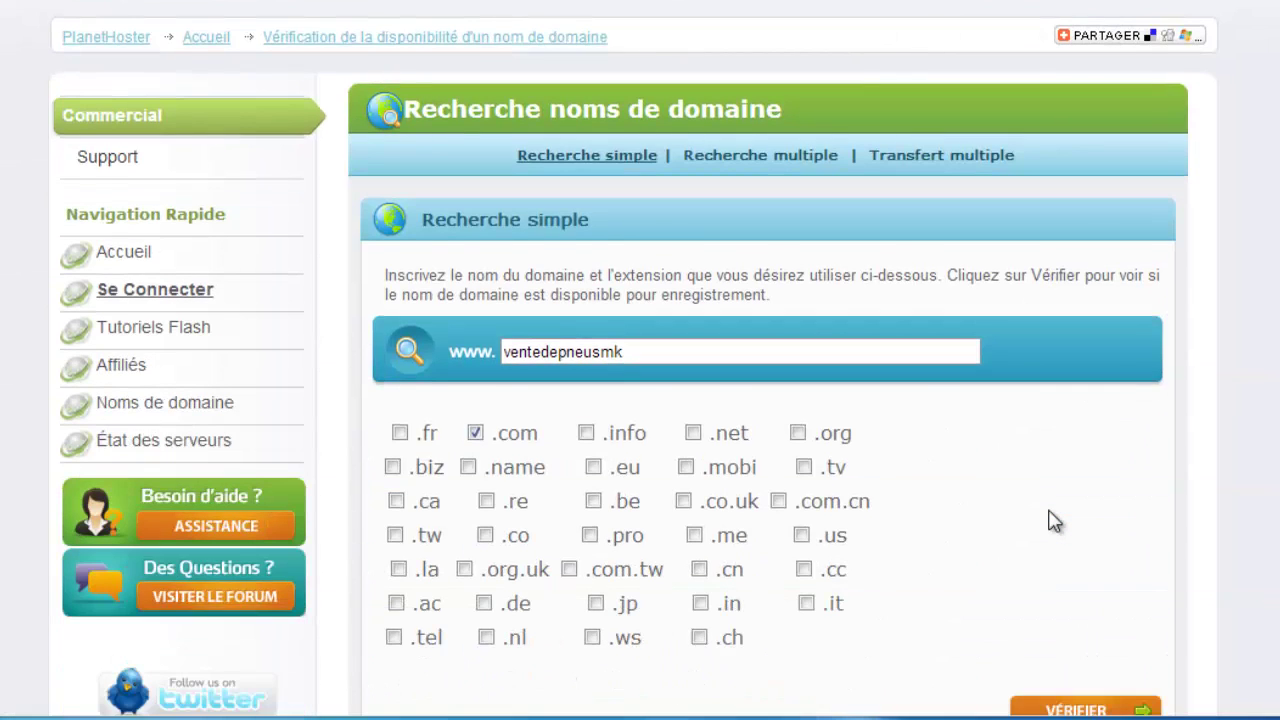
scroll(1053, 520, down, 2)
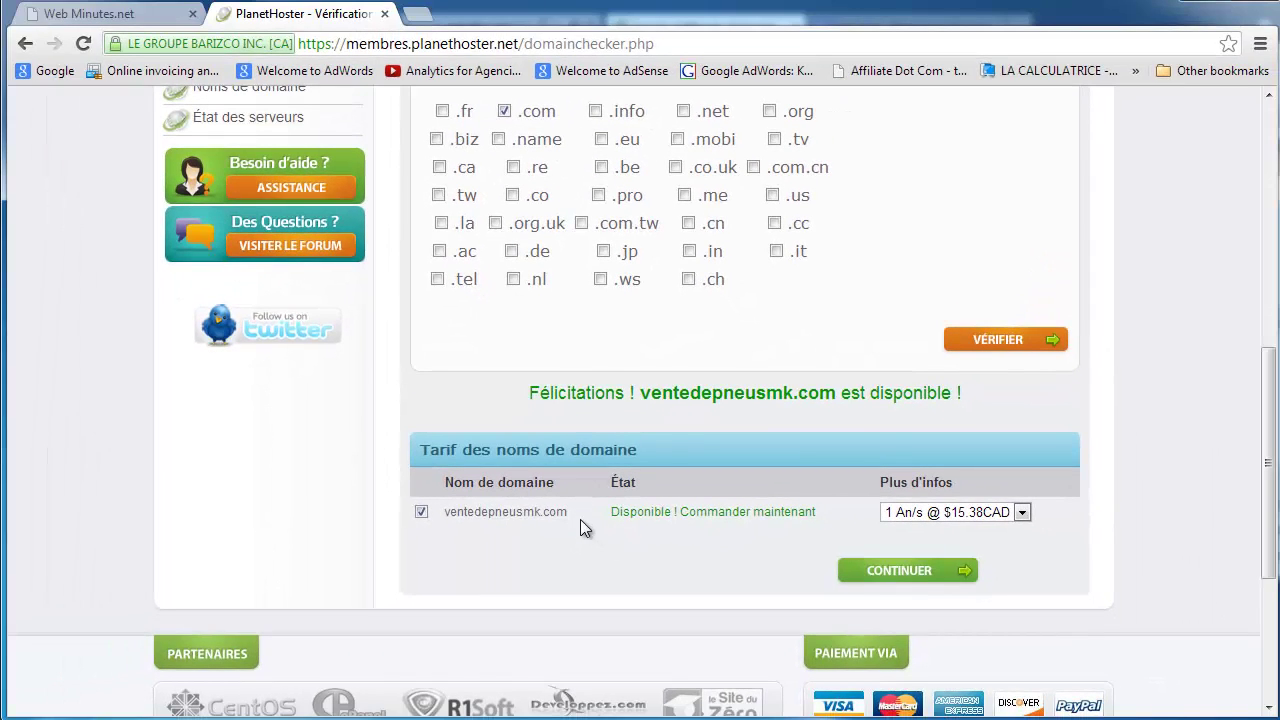
Try hyphenating the searched name as vente-de-pneusmk and restore the spelling without hyphens
scroll(590, 385, up, 2)
scroll(600, 375, up, 2)
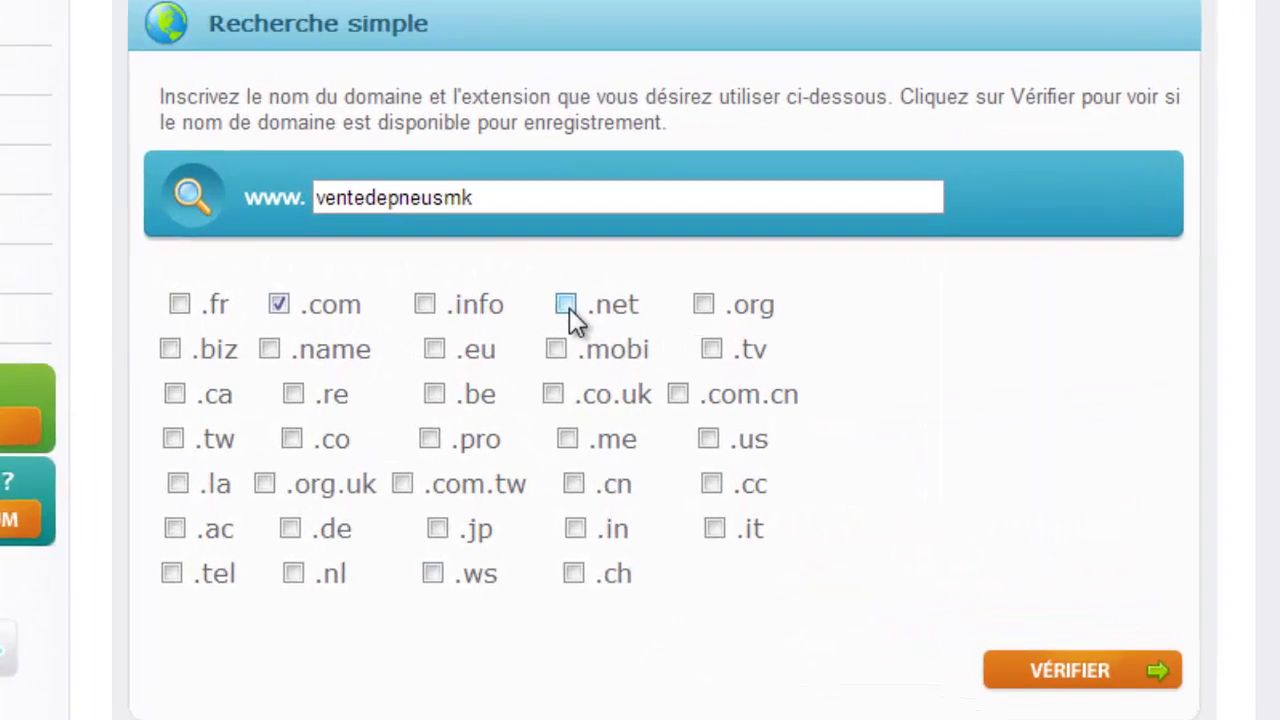
click(684, 299)
click(540, 308)
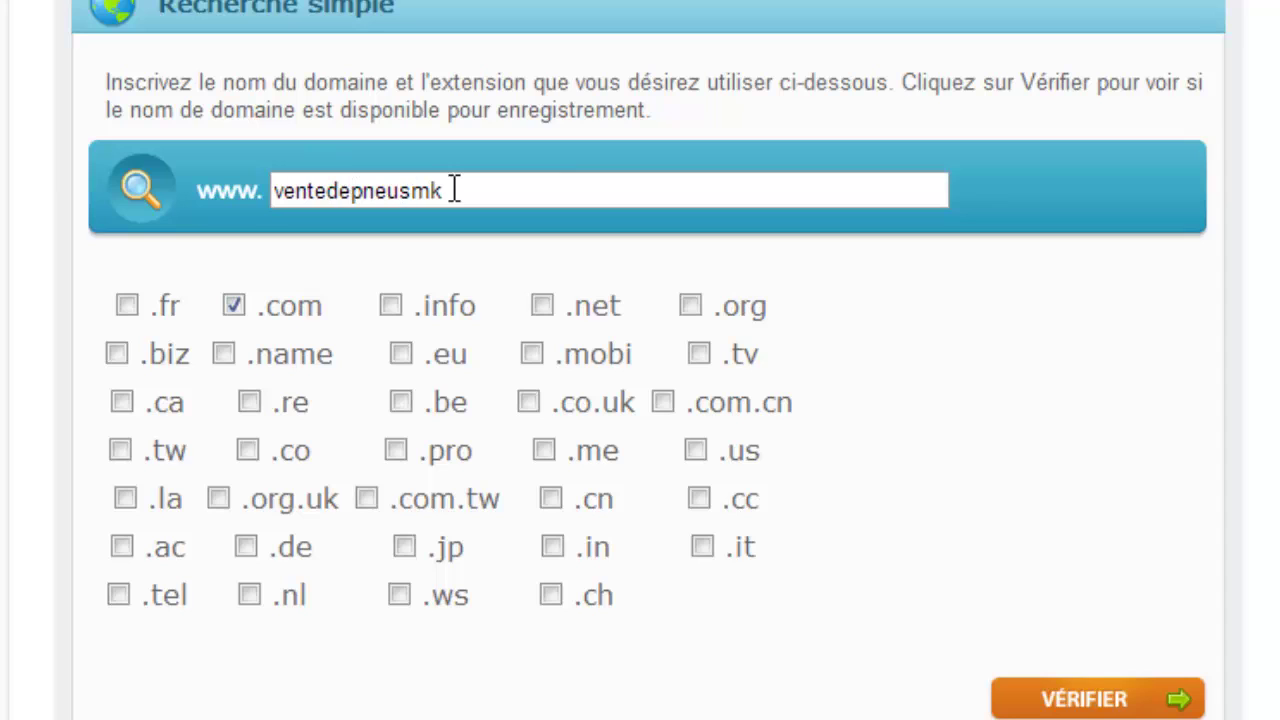
click(333, 190)
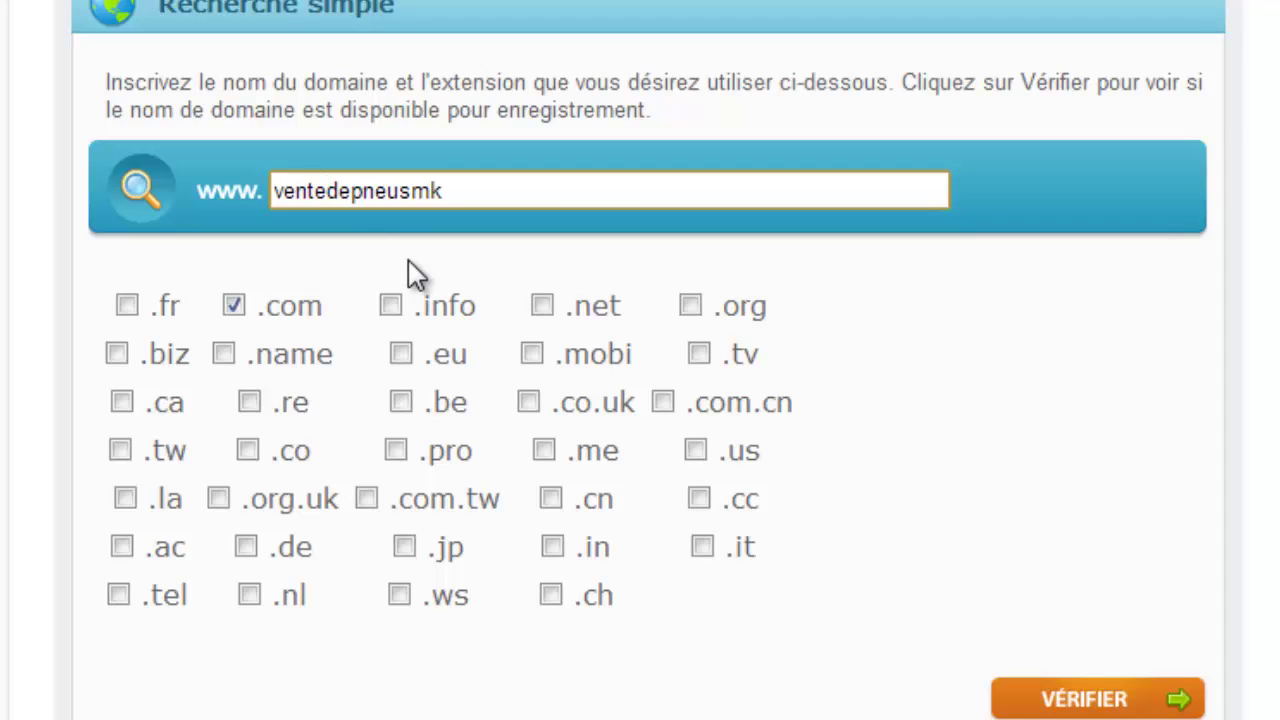
text(-)
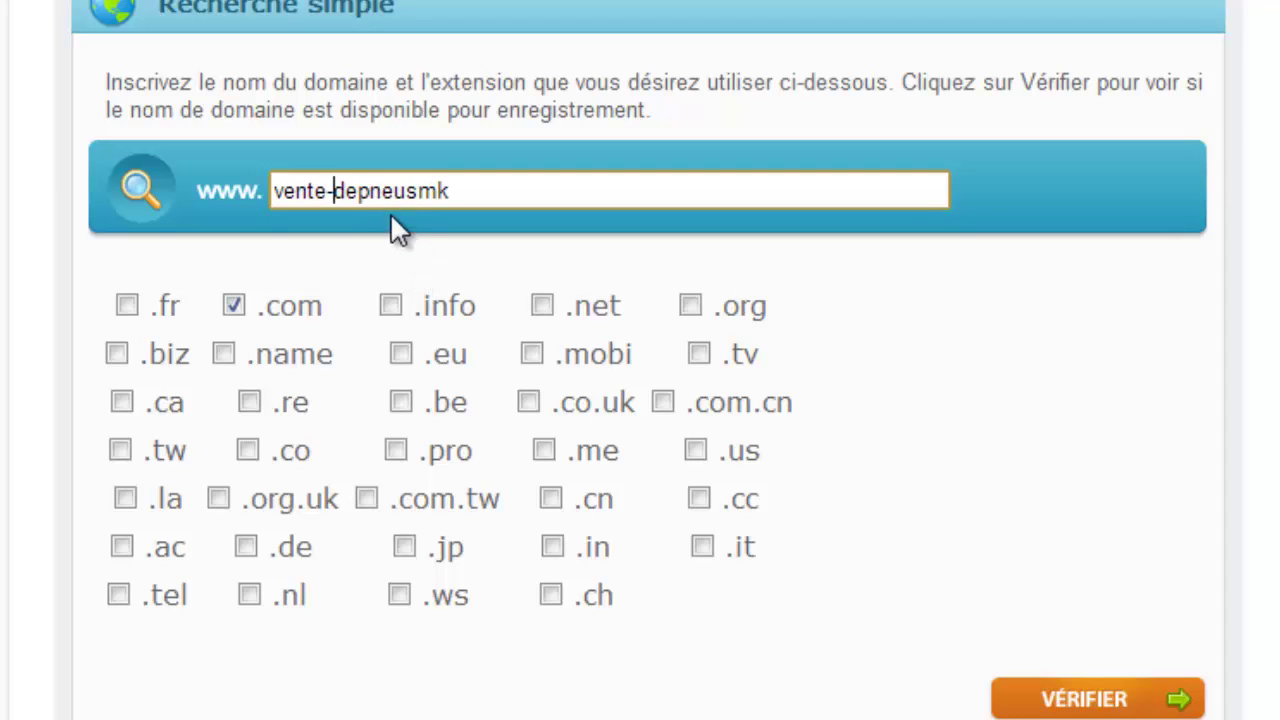
click(358, 190)
text(-)
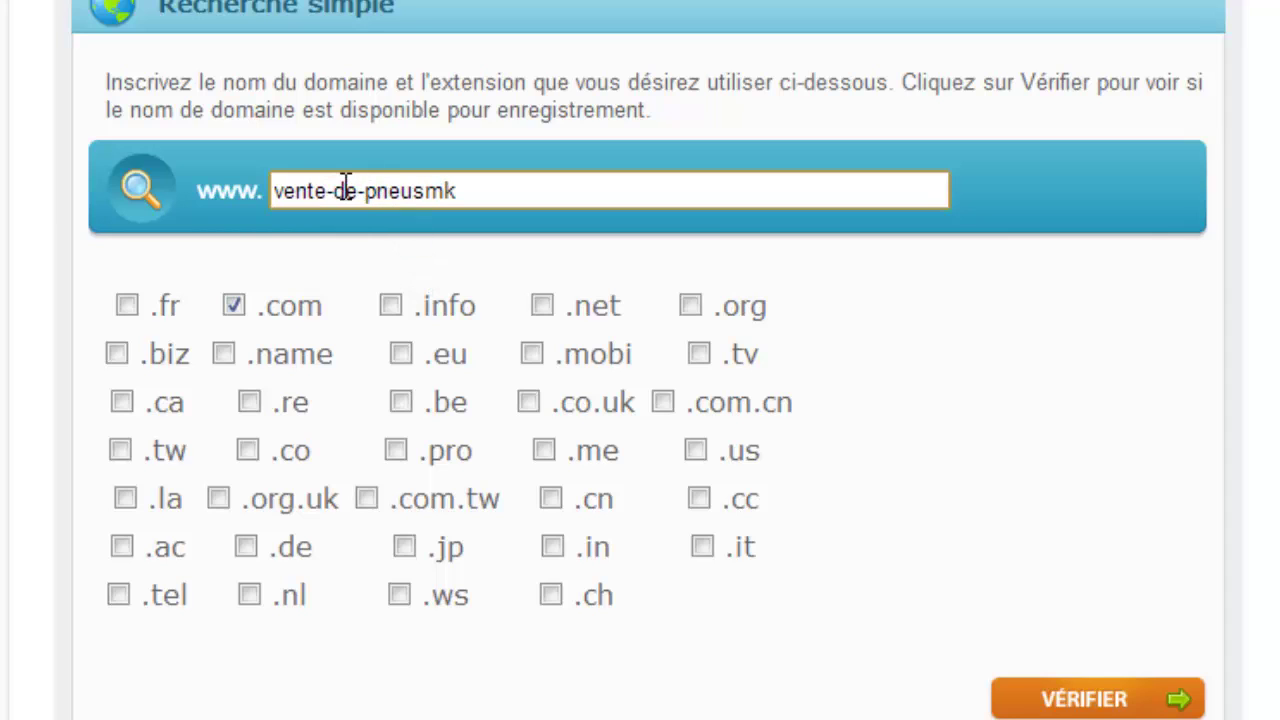
key(BackSpace)
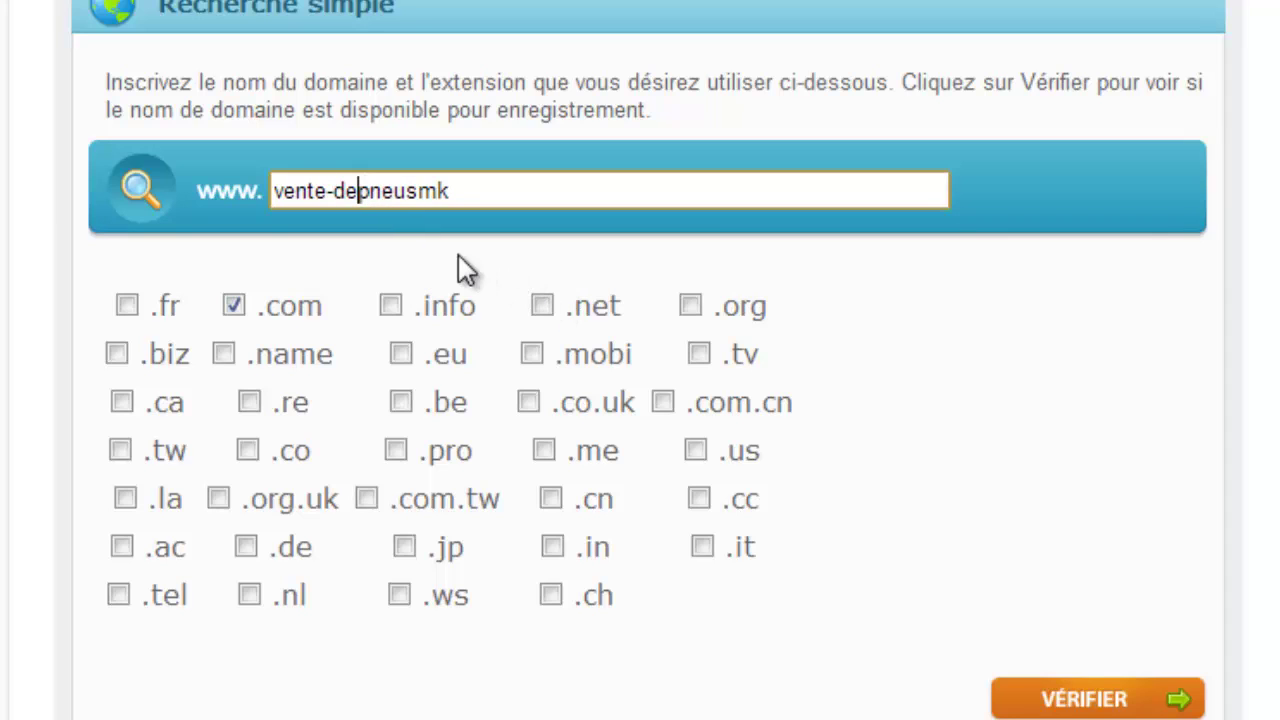
click(334, 190)
key(BackSpace)
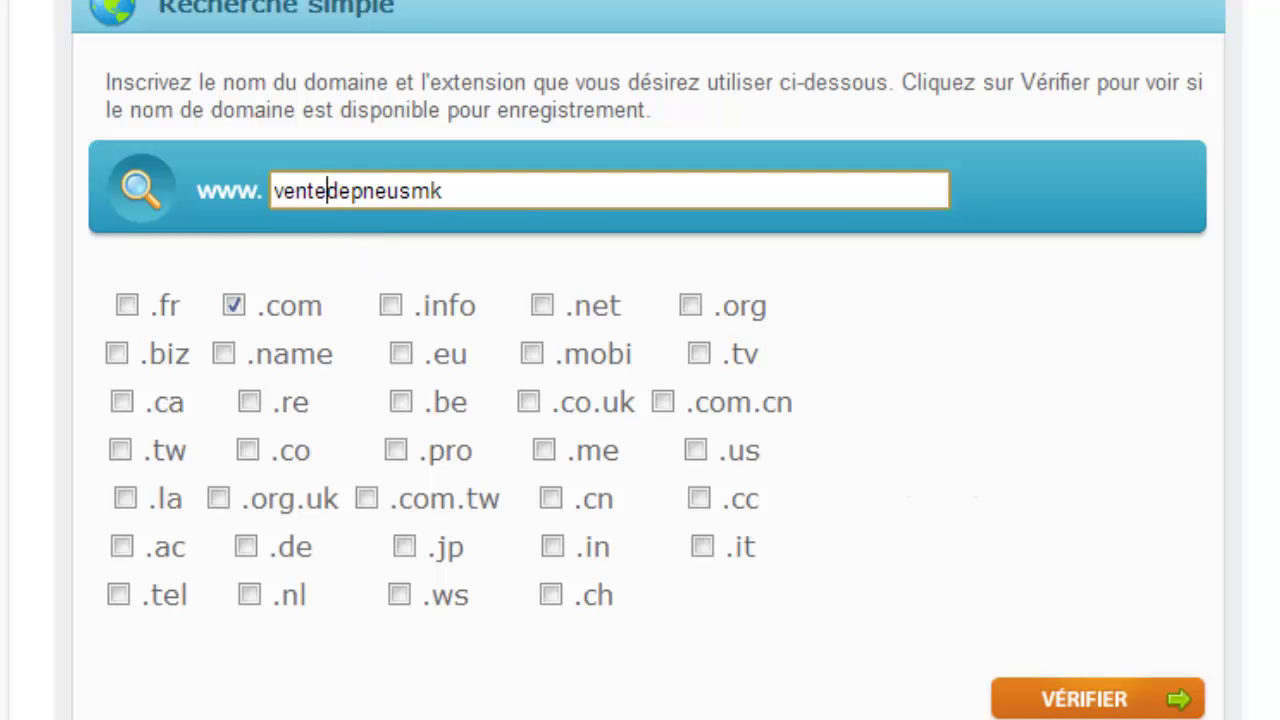
Select the 1-year term at $15.38CAD for ventedepneusmk.com and continue to the cart's domain configuration
scroll(757, 686, down, 3)
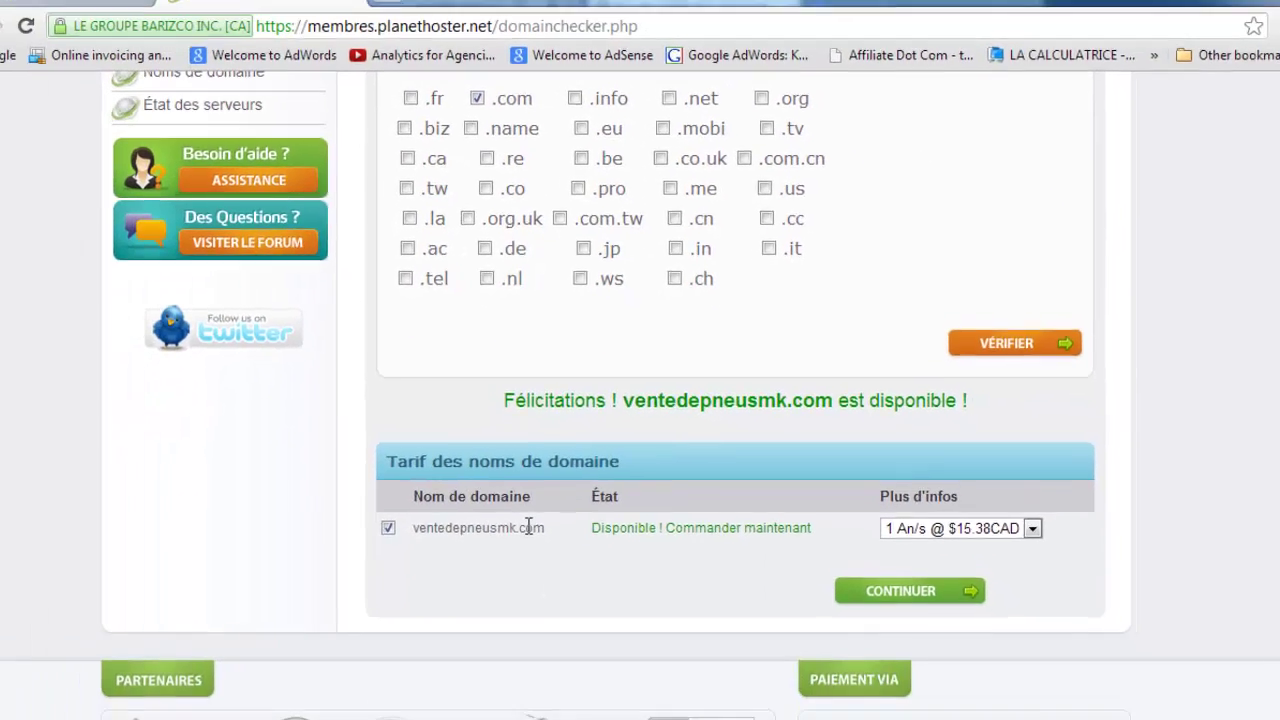
scroll(697, 267, up, 2)
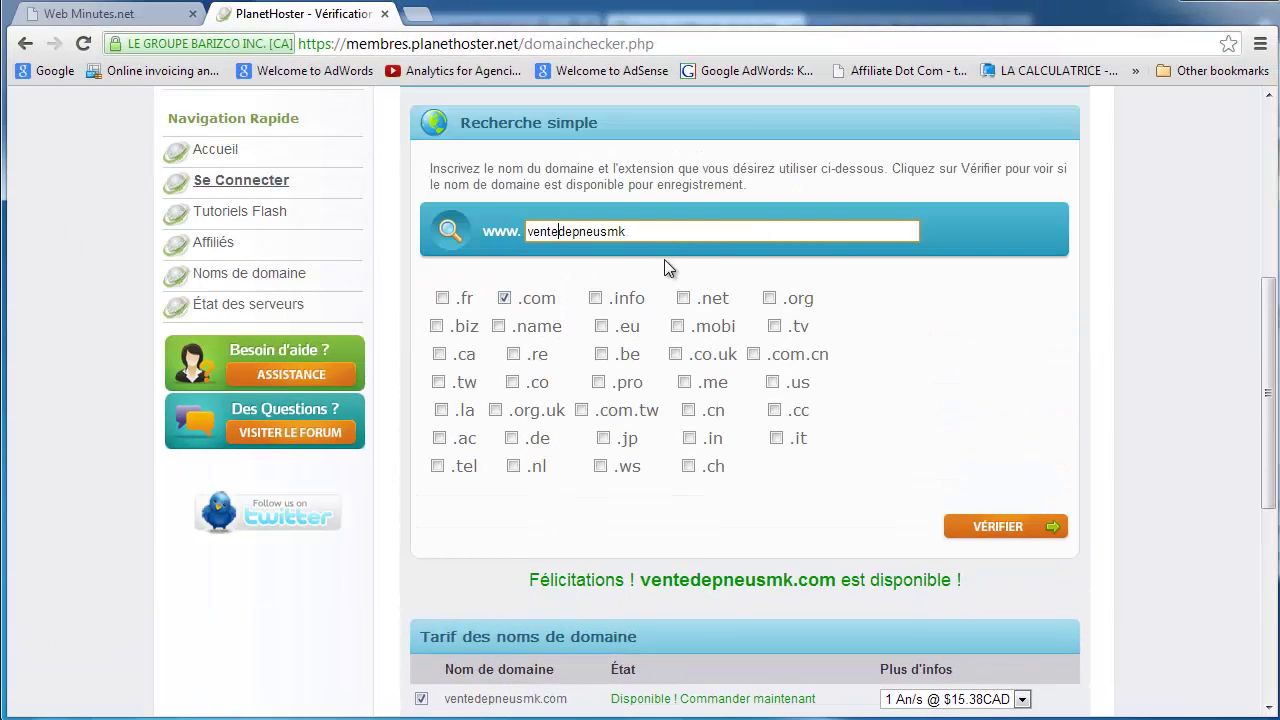
scroll(666, 290, down, 3)
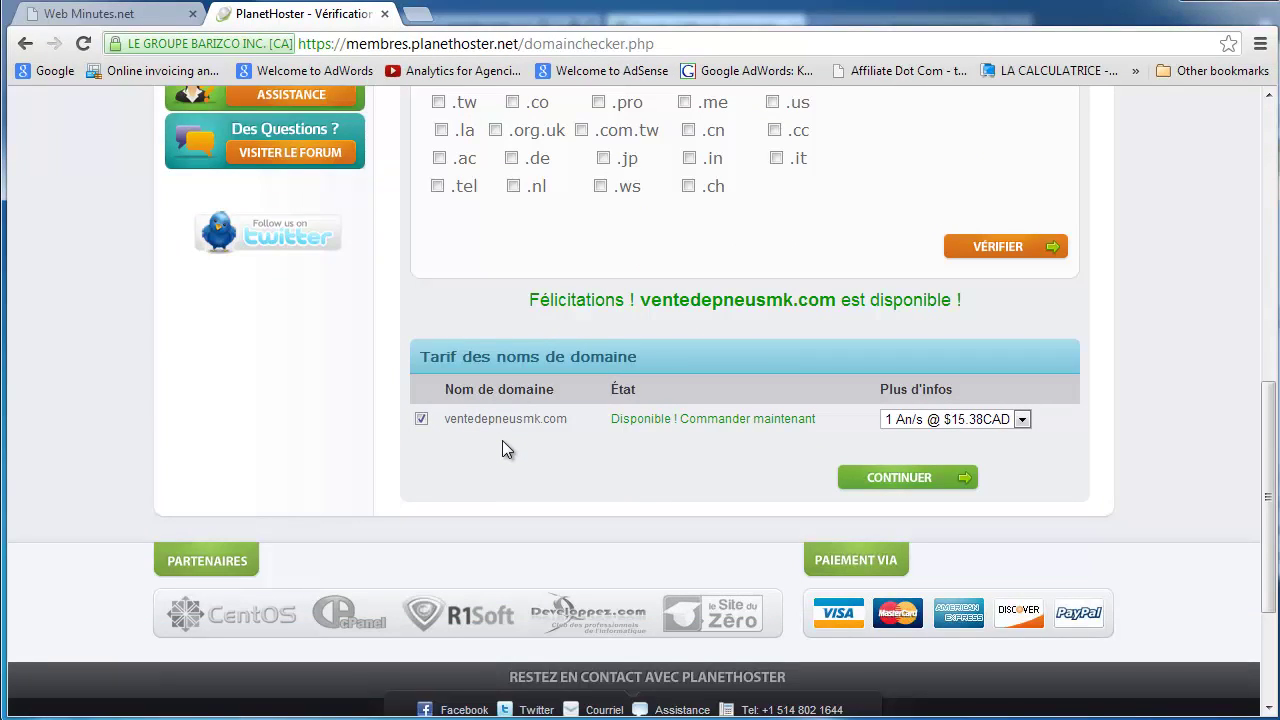
click(1023, 419)
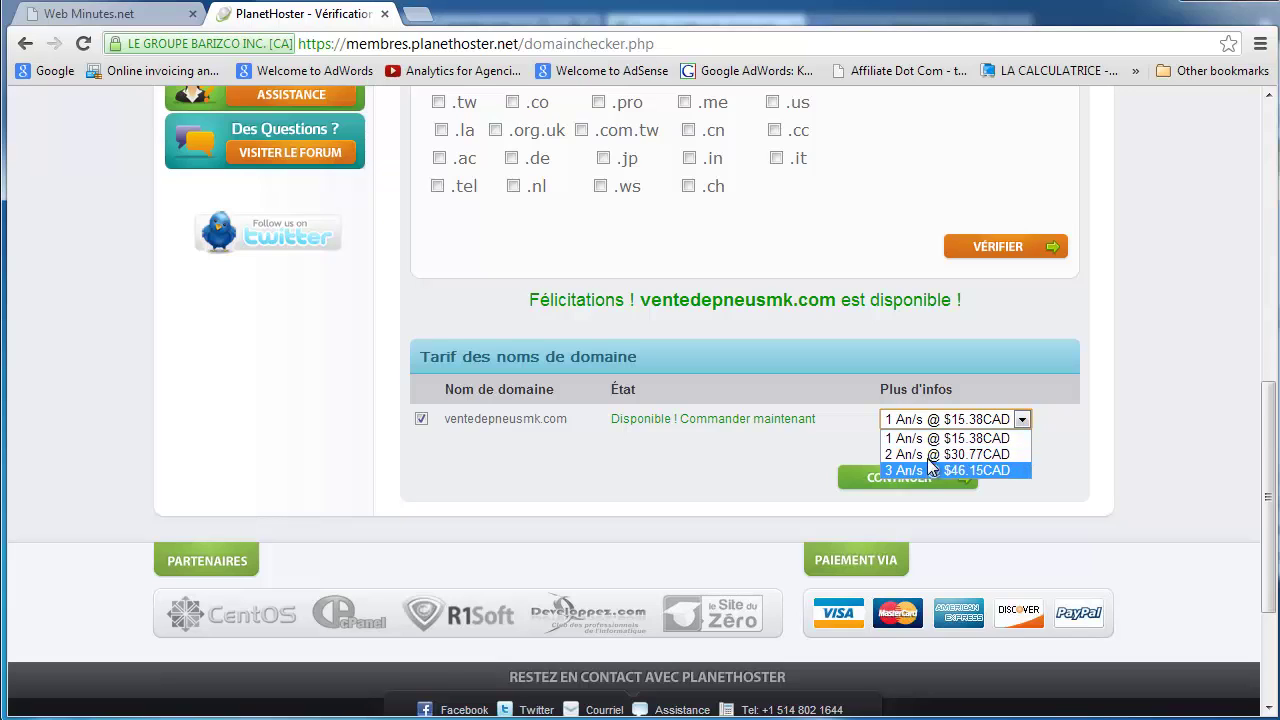
click(912, 438)
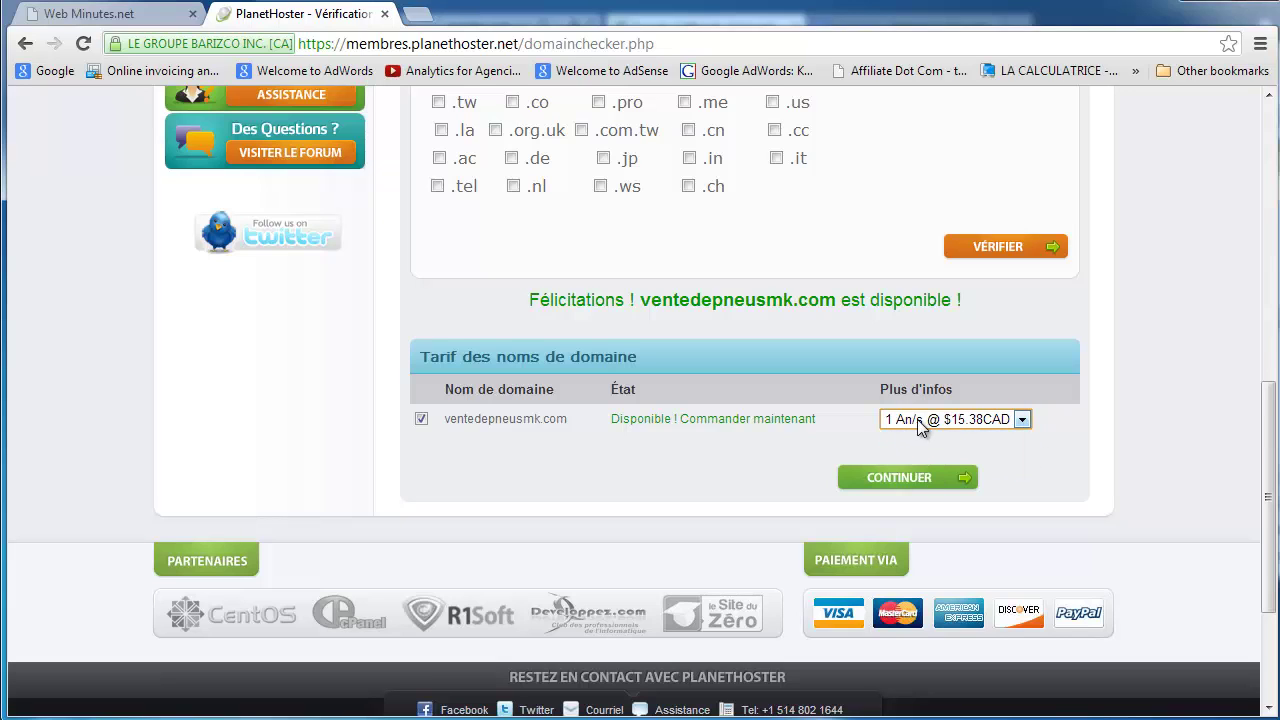
click(887, 480)
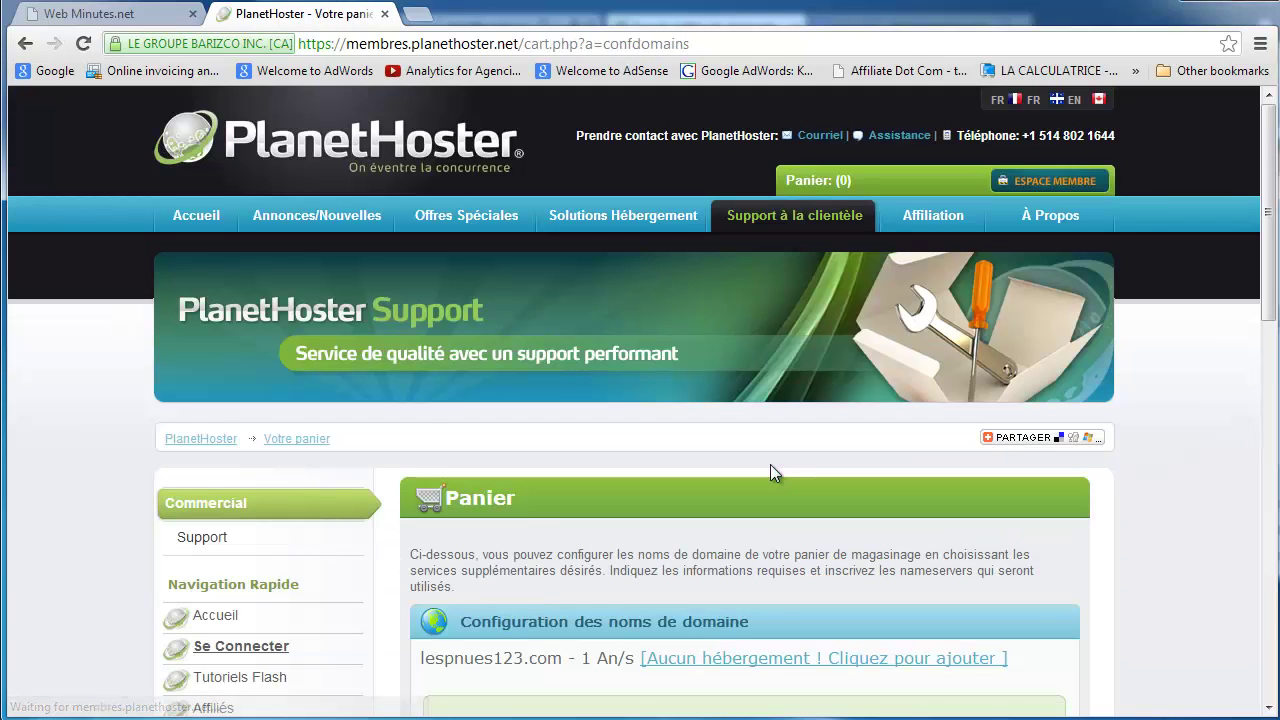
scroll(770, 472, down, 3)
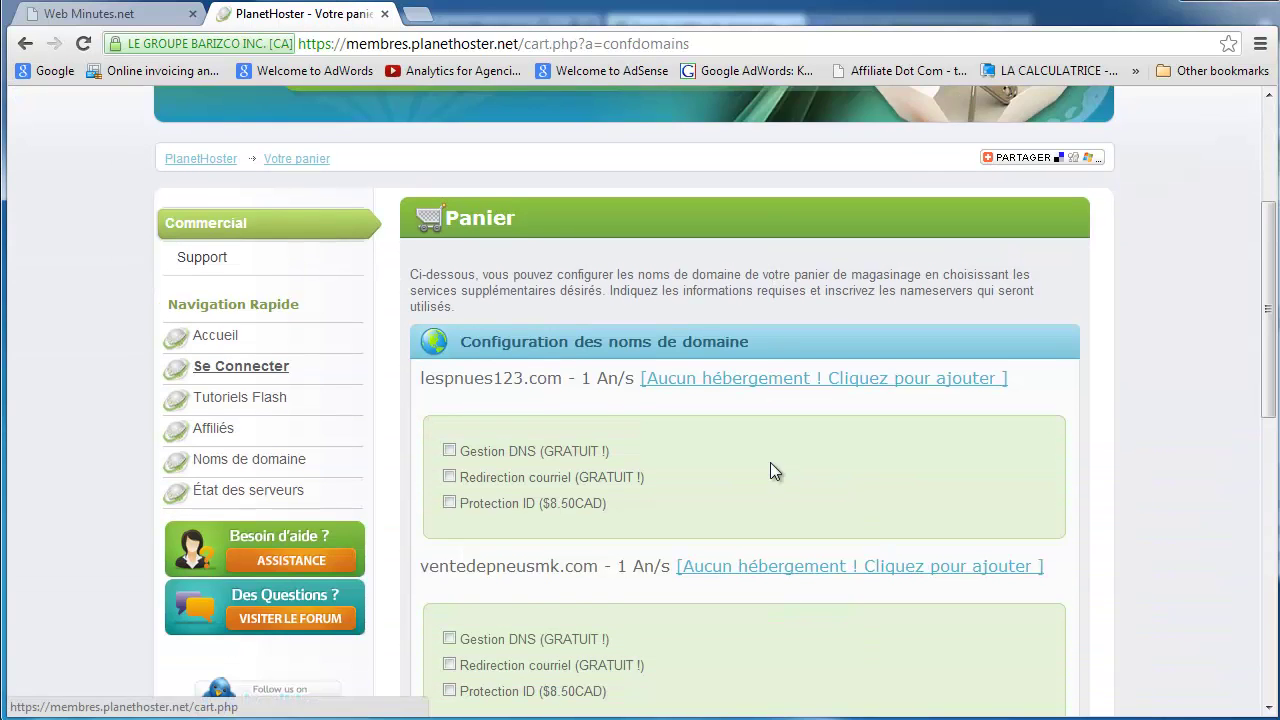
Try the free Gestion DNS and Redirection courriel add-ons for lespnues123.com
scroll(771, 463, down, 1)
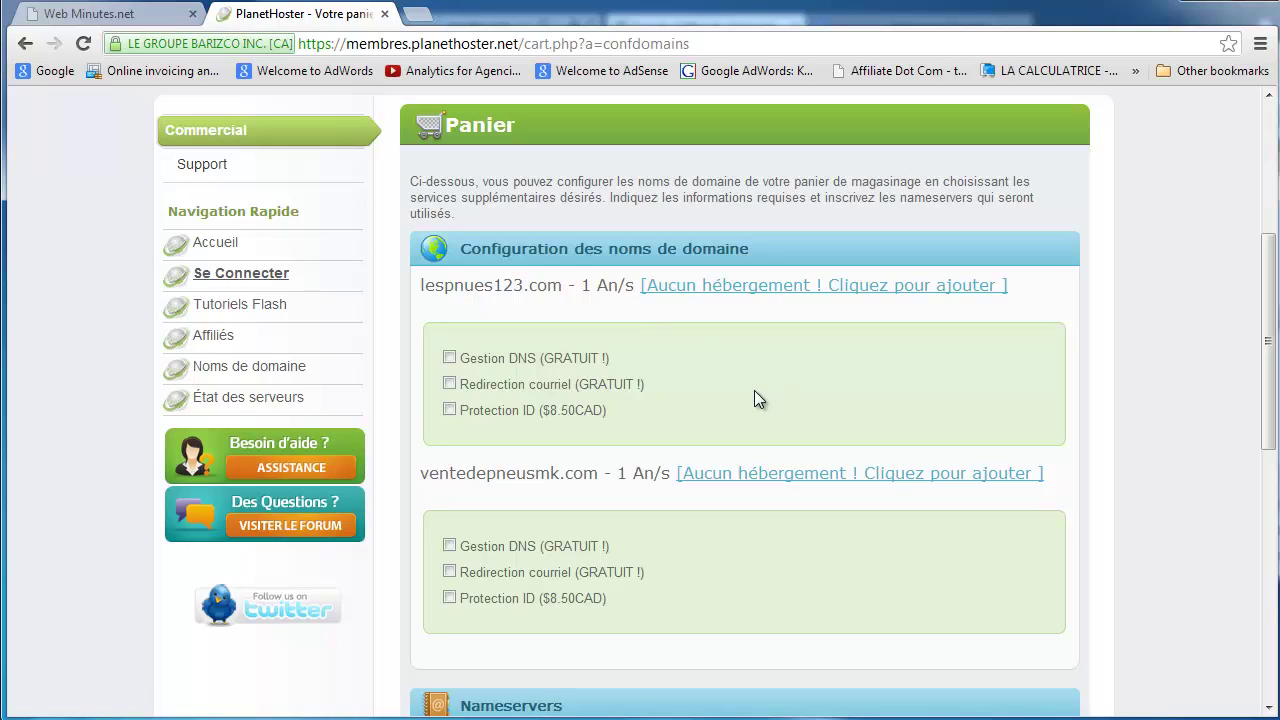
click(449, 384)
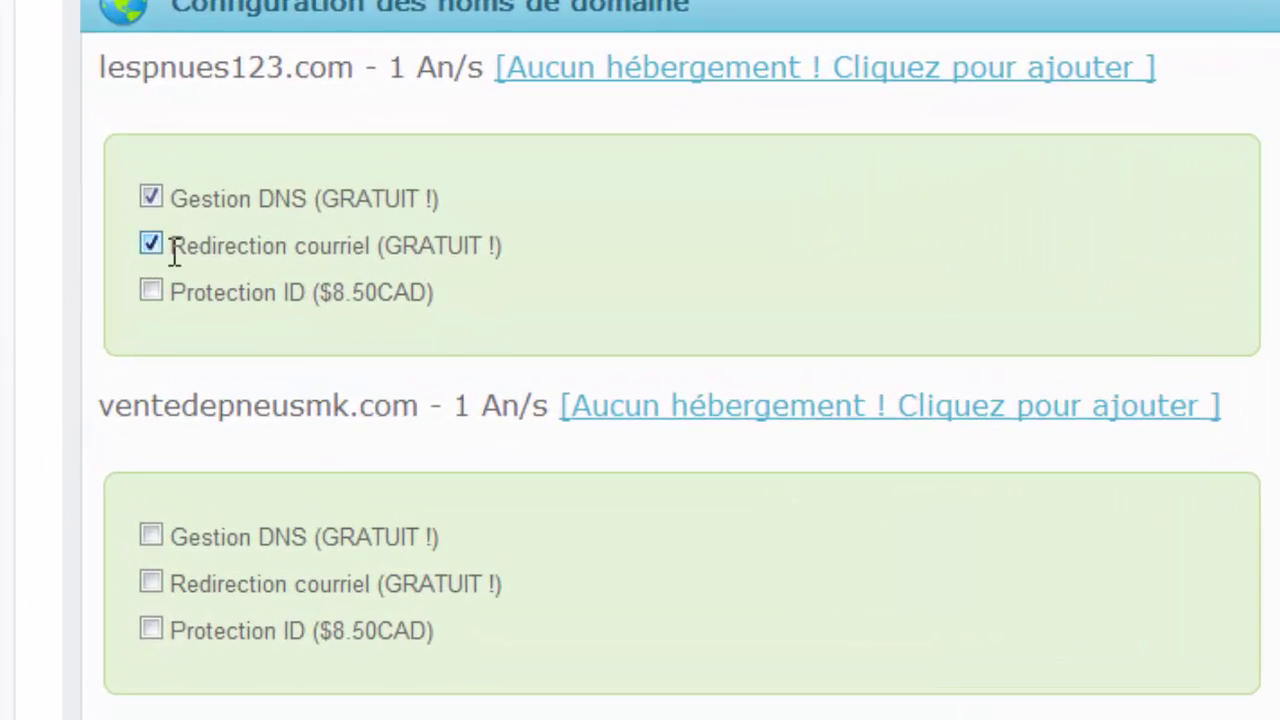
scroll(260, 185, down, 2)
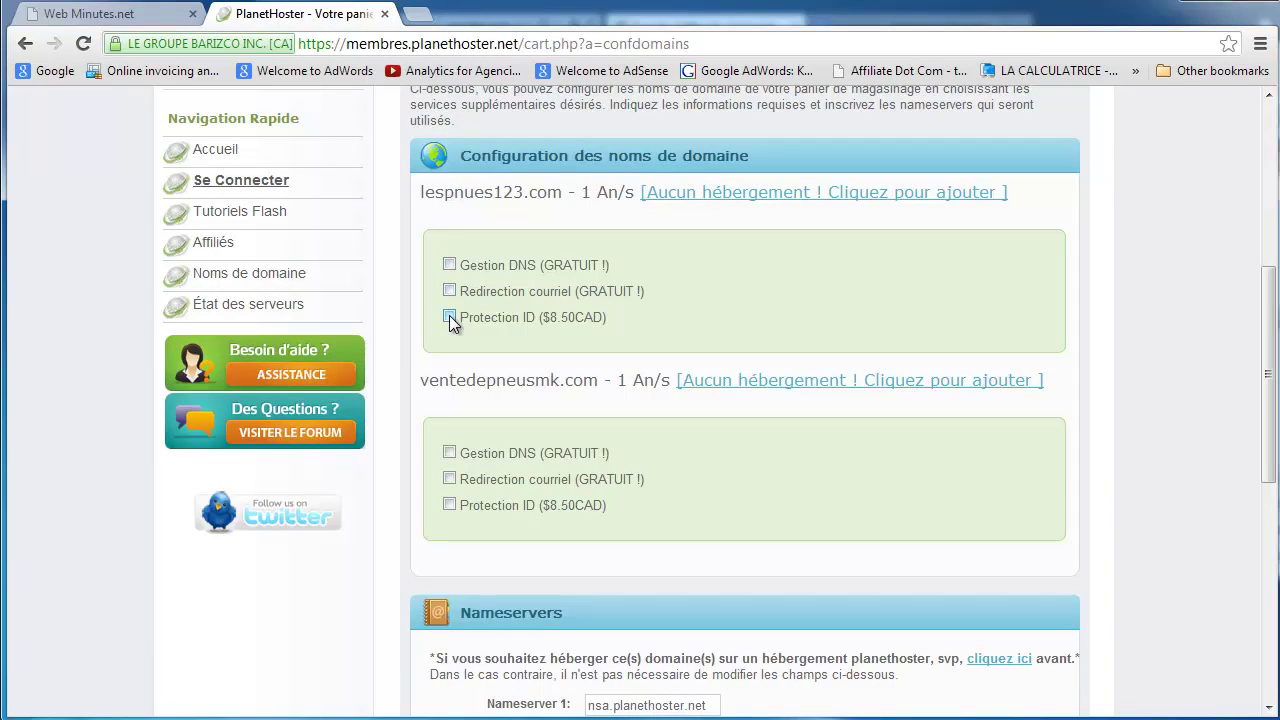
Examine the add-on options for lespnues123.com and ventedepneusmk.com and the nameserver settings in the cart
scroll(457, 266, up, 2)
scroll(519, 286, down, 4)
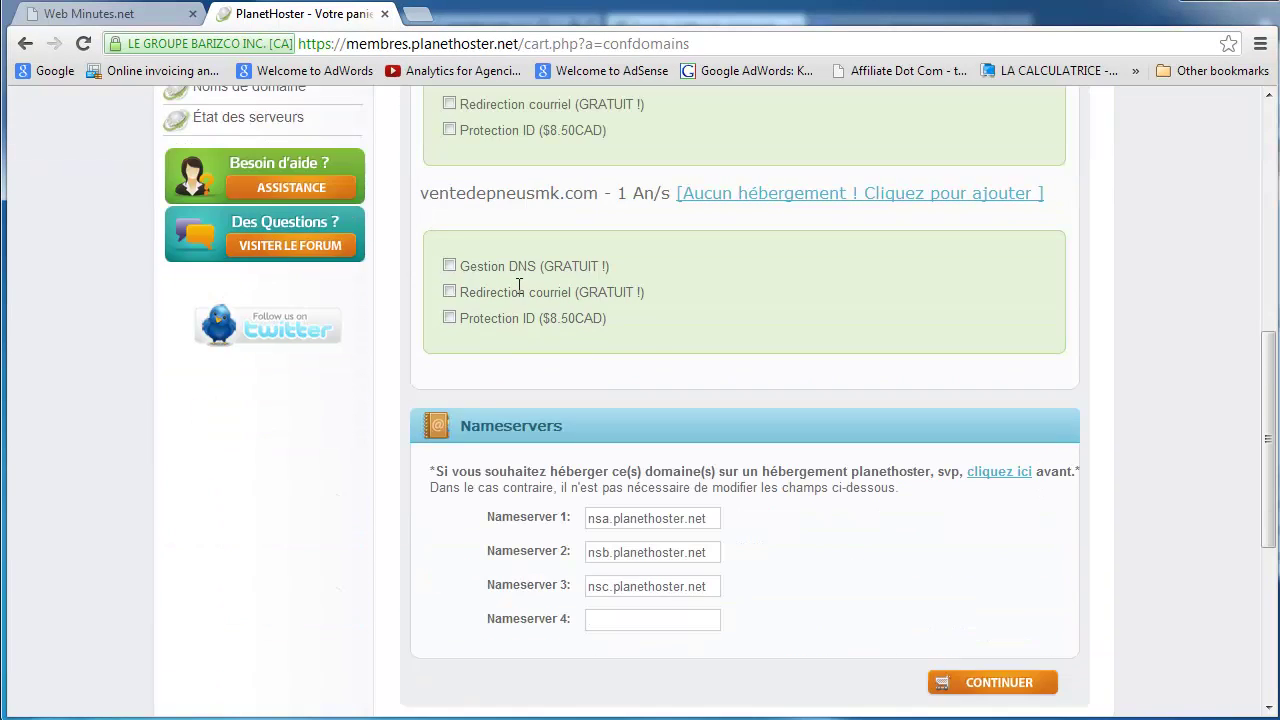
scroll(519, 286, down, 2)
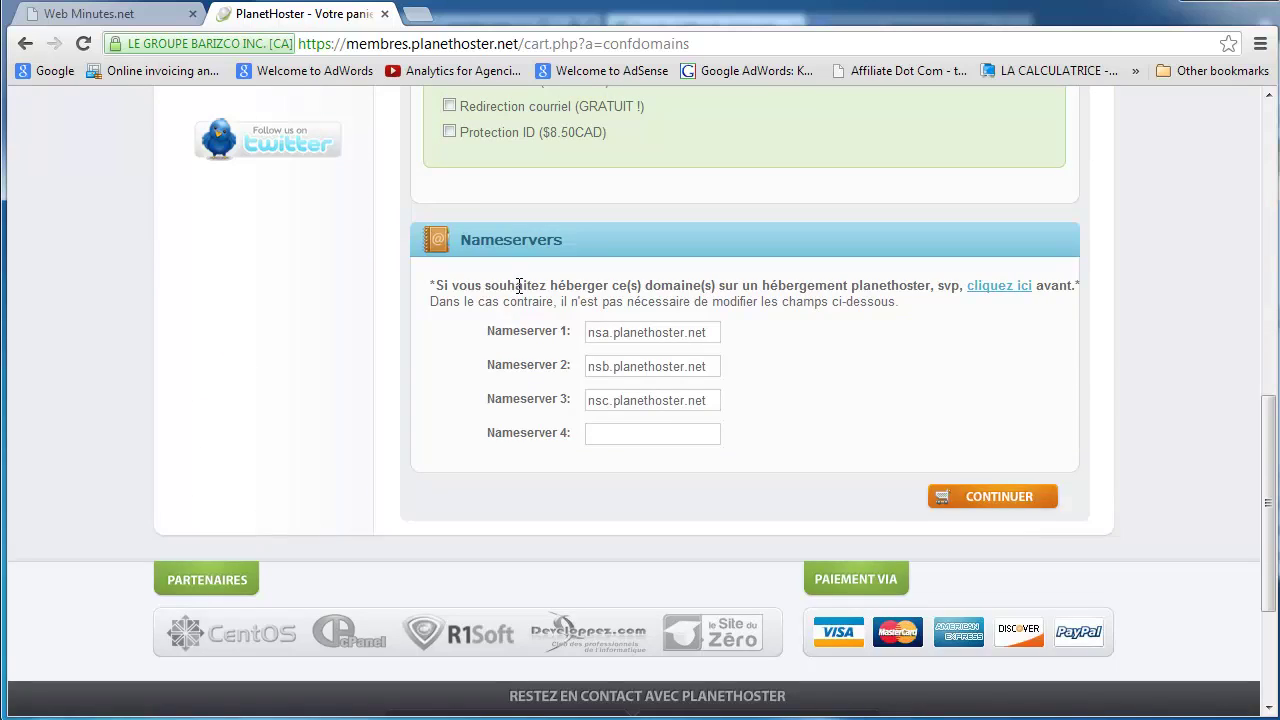
scroll(519, 286, up, 3)
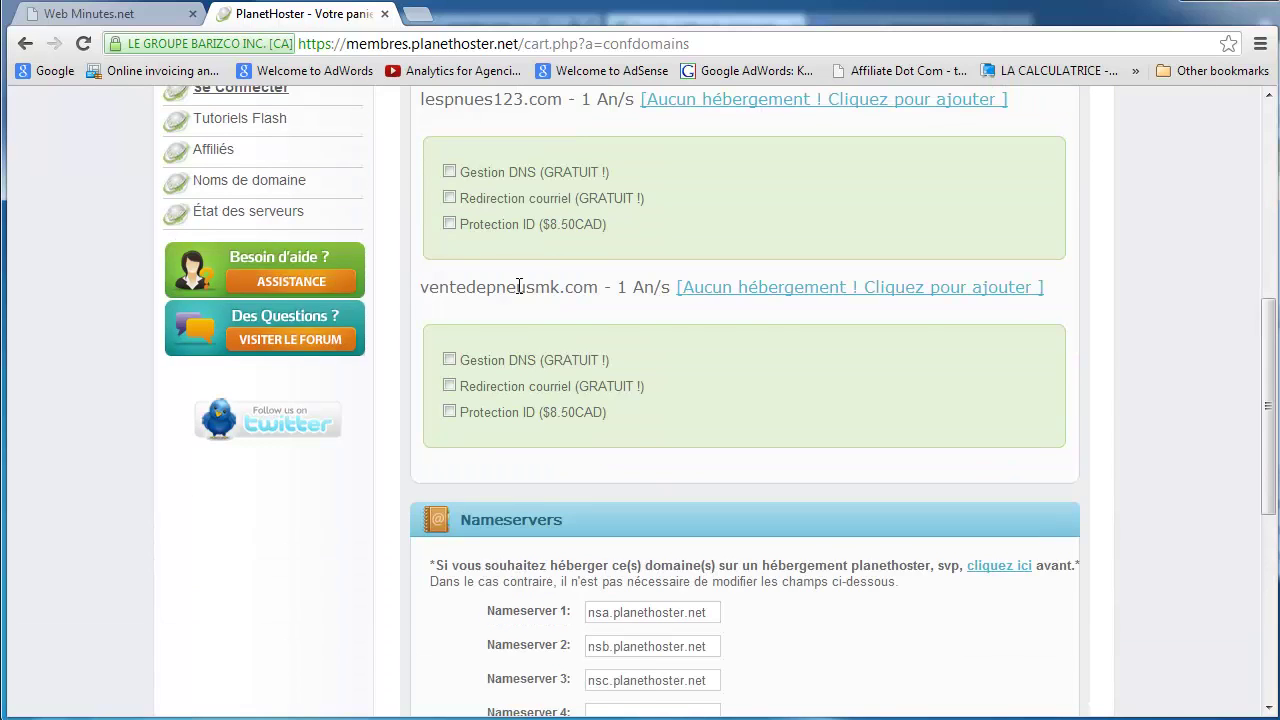
scroll(519, 286, up, 1)
scroll(519, 286, up, 1)
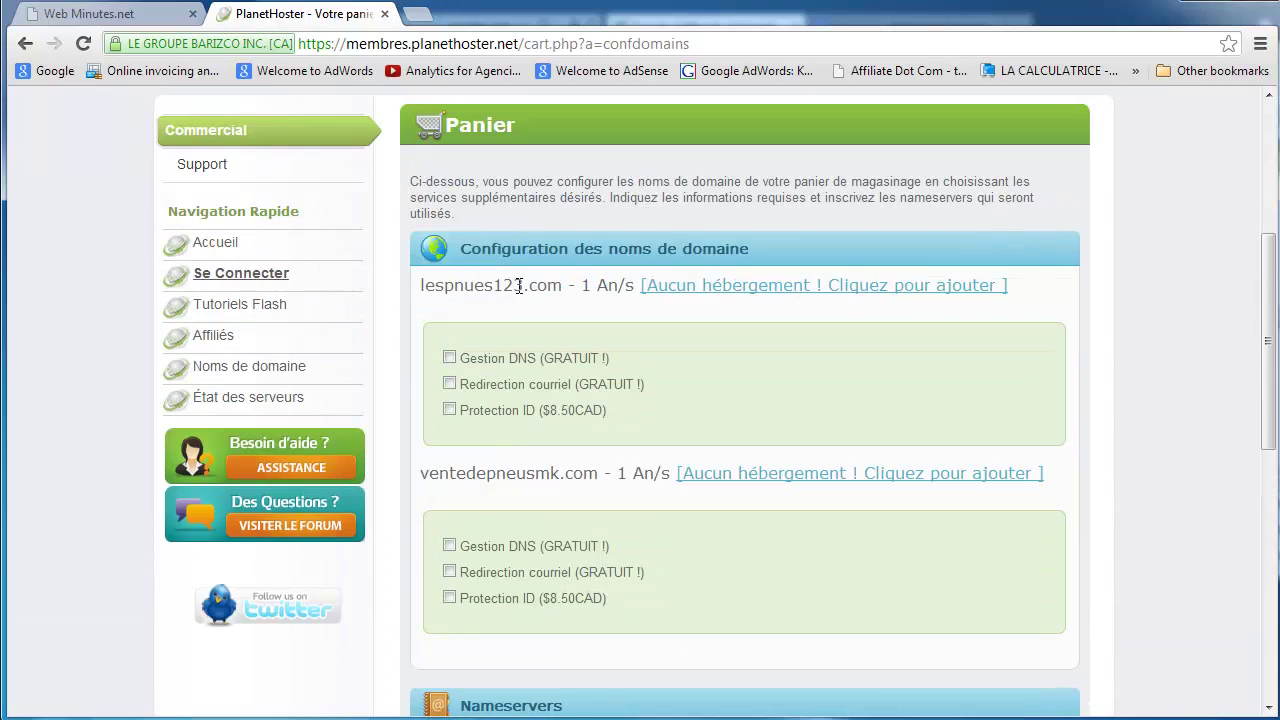
scroll(519, 286, up, 1)
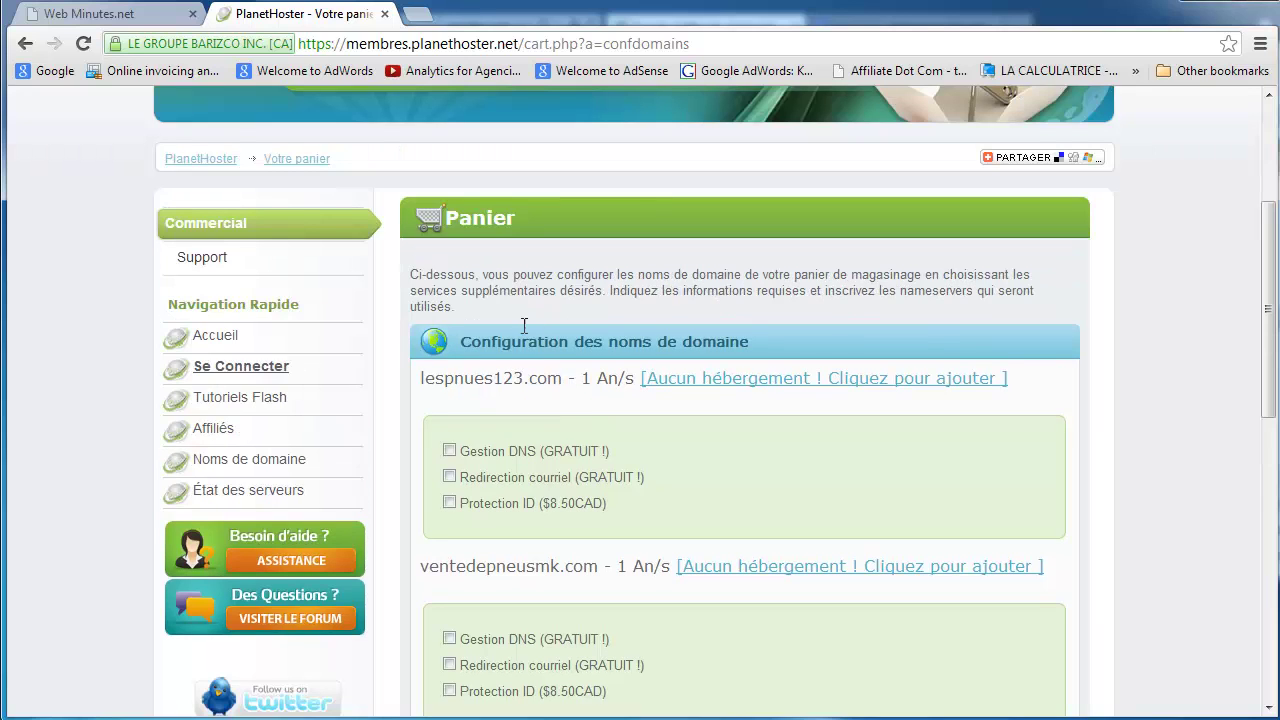
scroll(549, 372, down, 3)
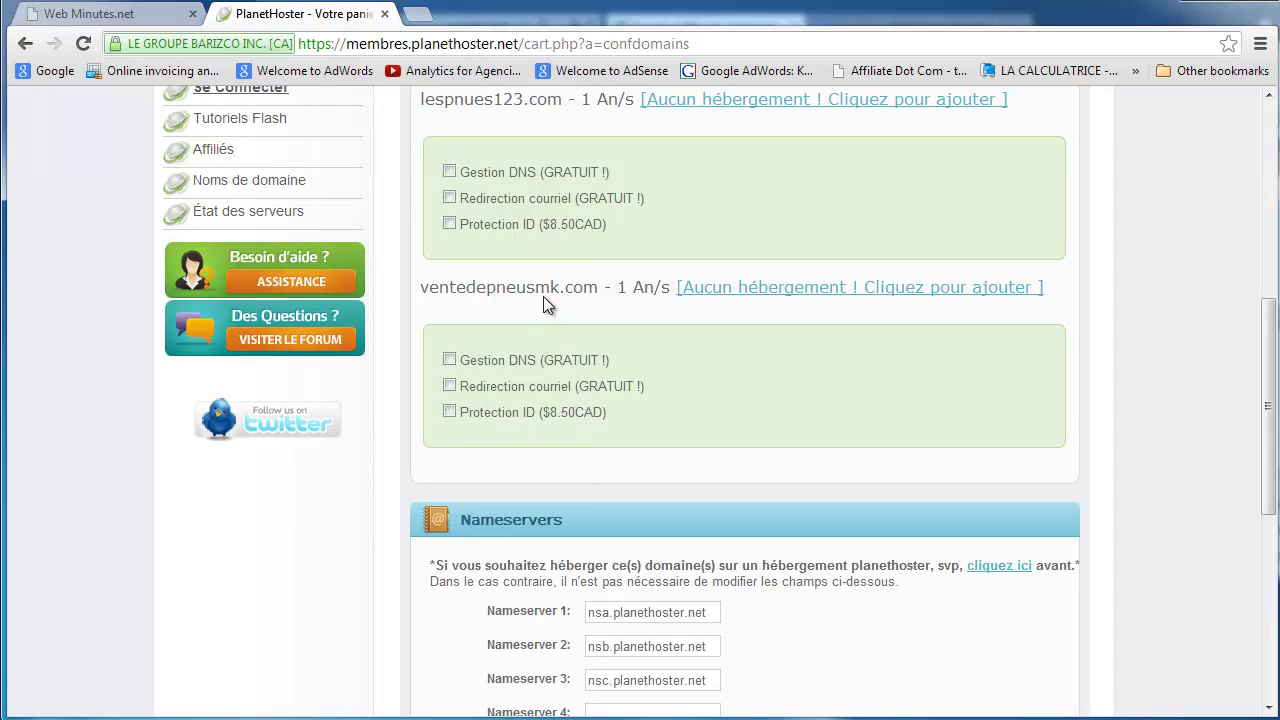
scroll(543, 299, up, 4)
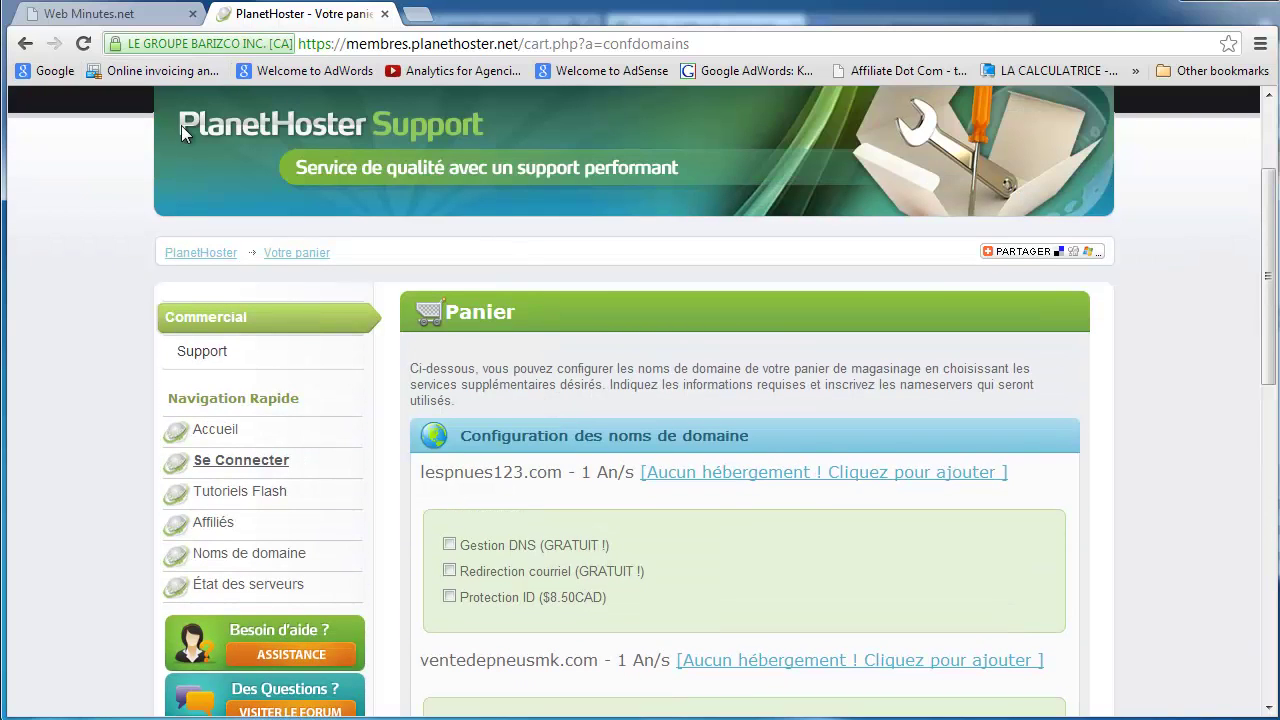
Return to the availability result for ventedepneusmk.com by resubmitting the search, and continue again with the 1-year term to the cart
click(25, 43)
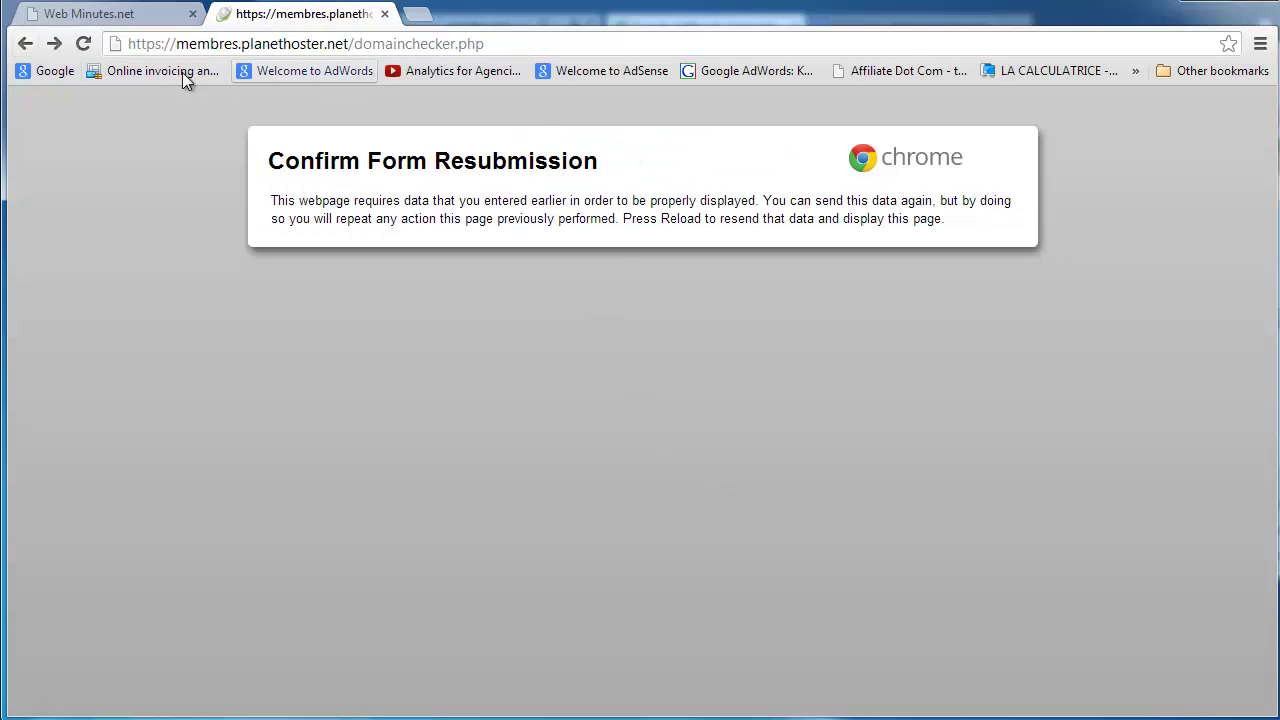
click(84, 44)
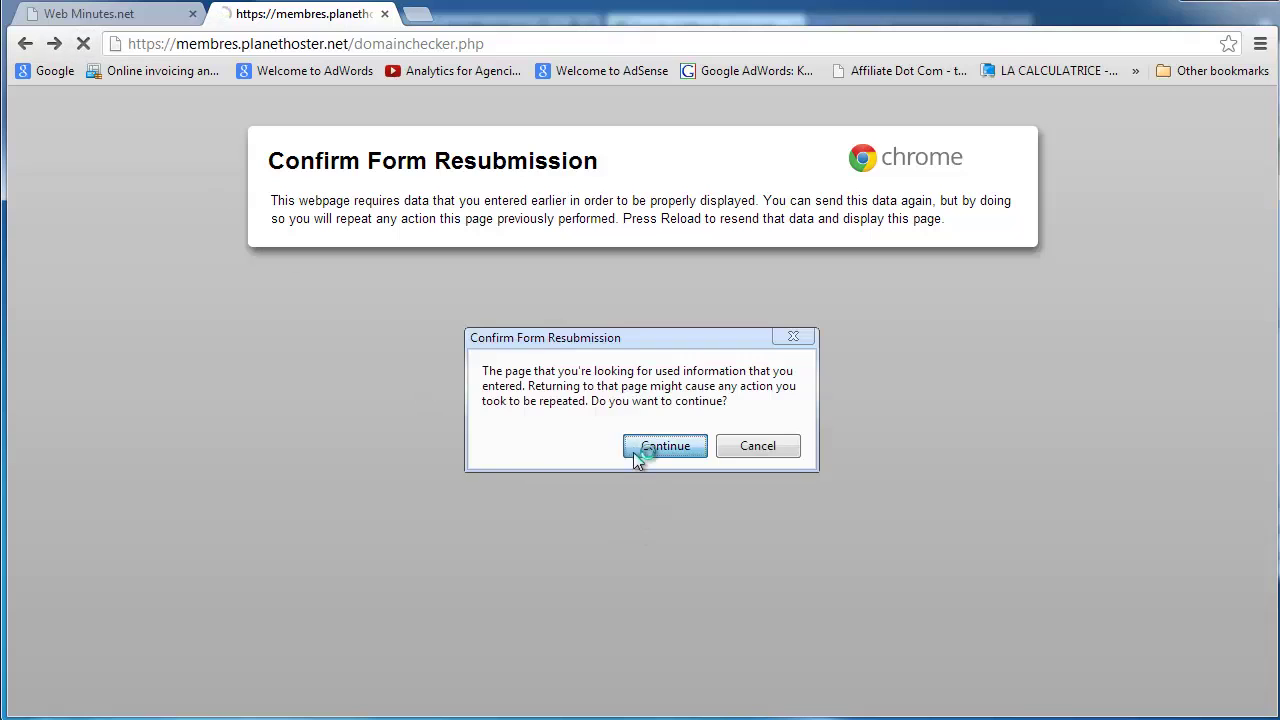
click(663, 446)
scroll(642, 495, down, 3)
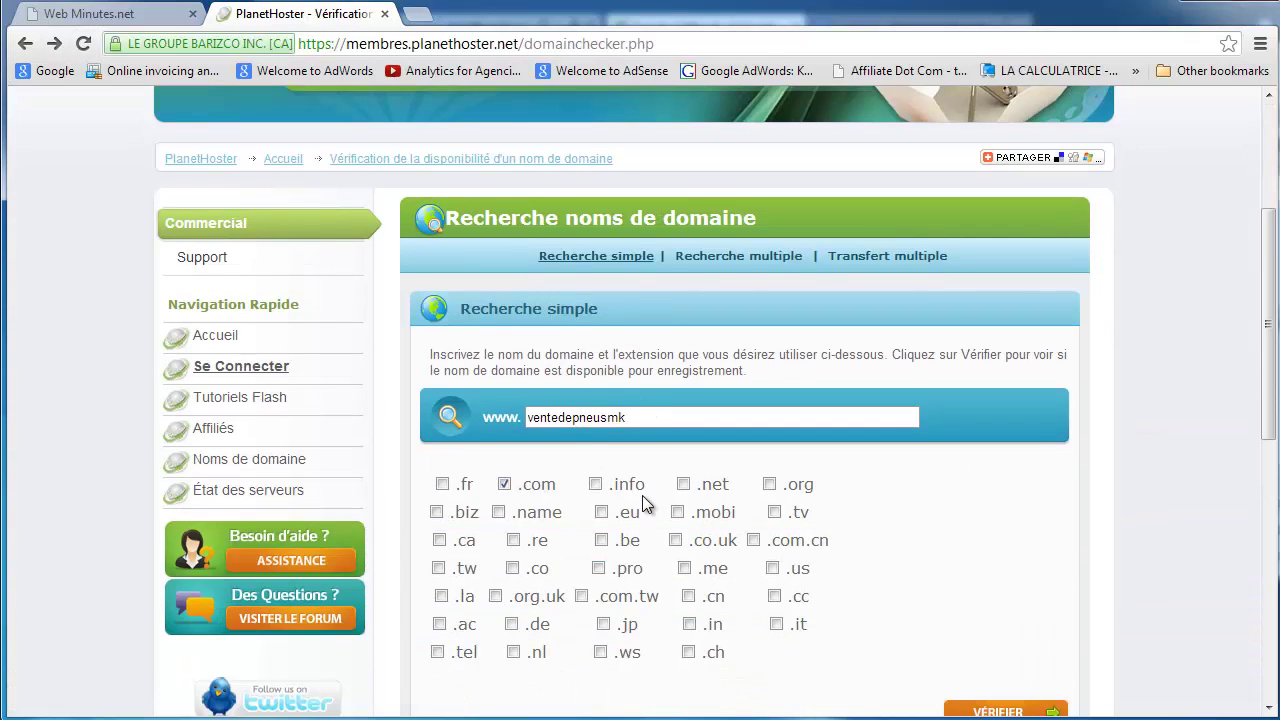
scroll(642, 495, down, 3)
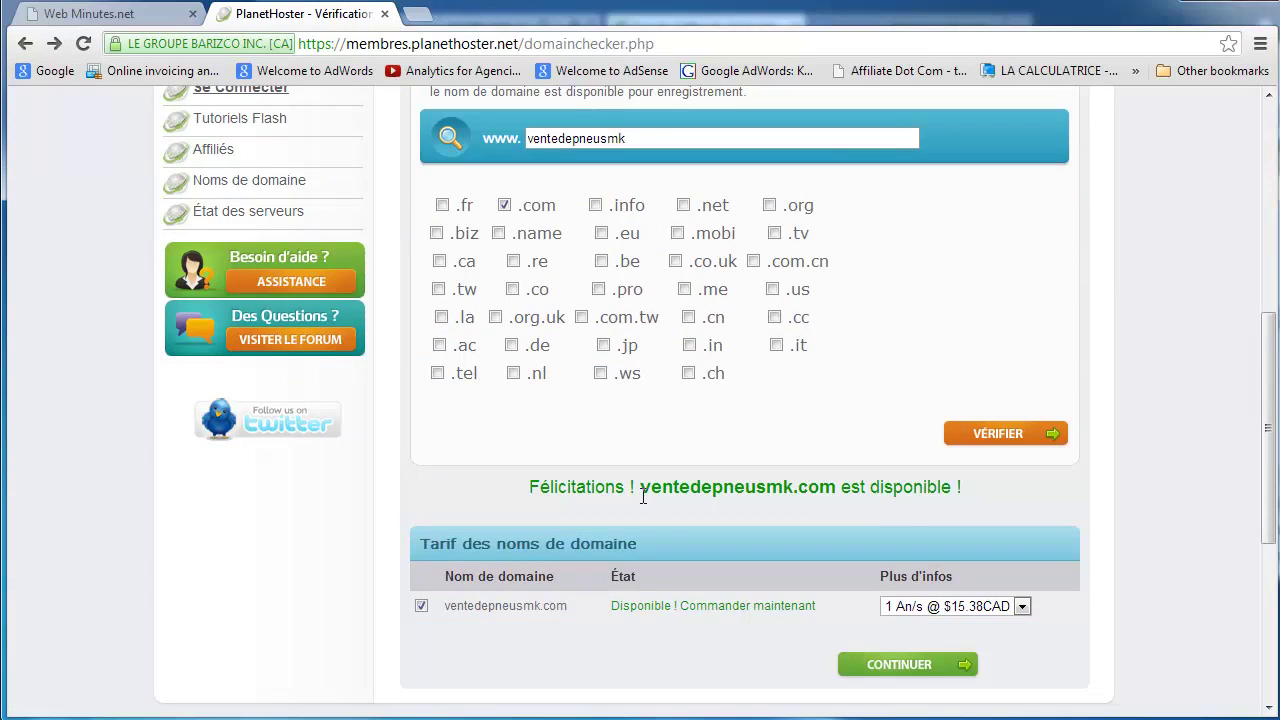
scroll(641, 497, down, 2)
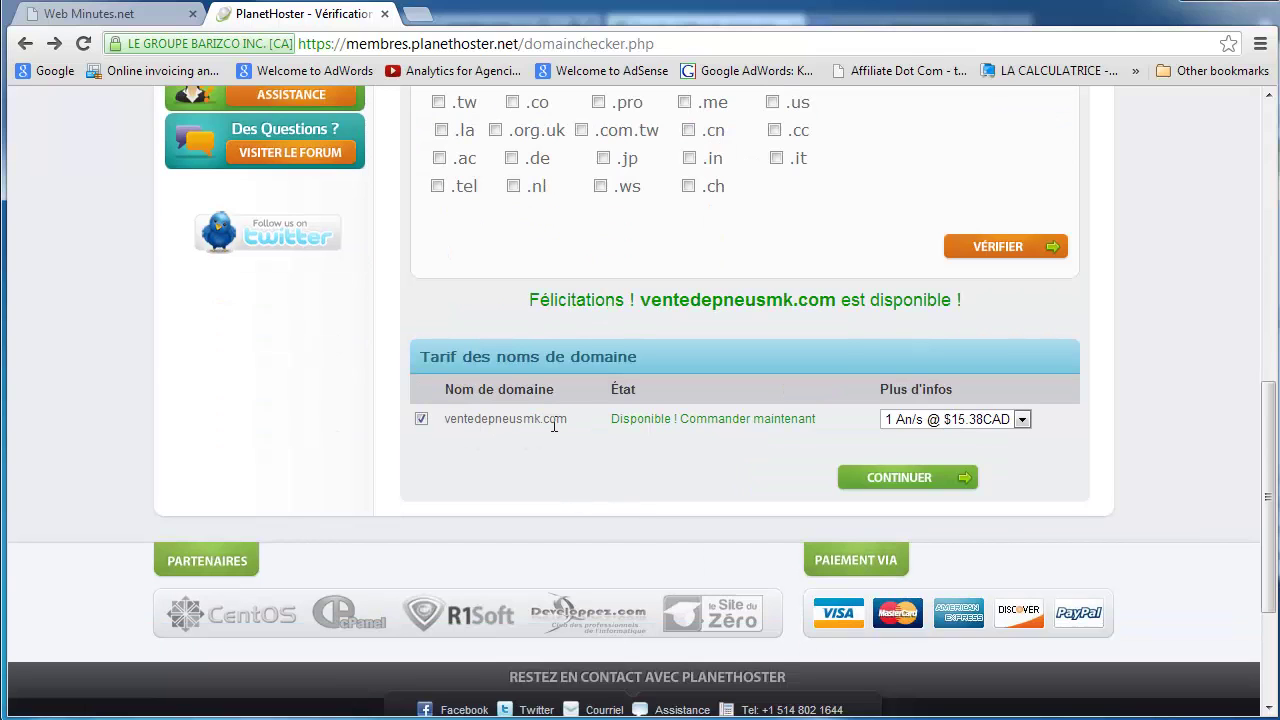
click(890, 482)
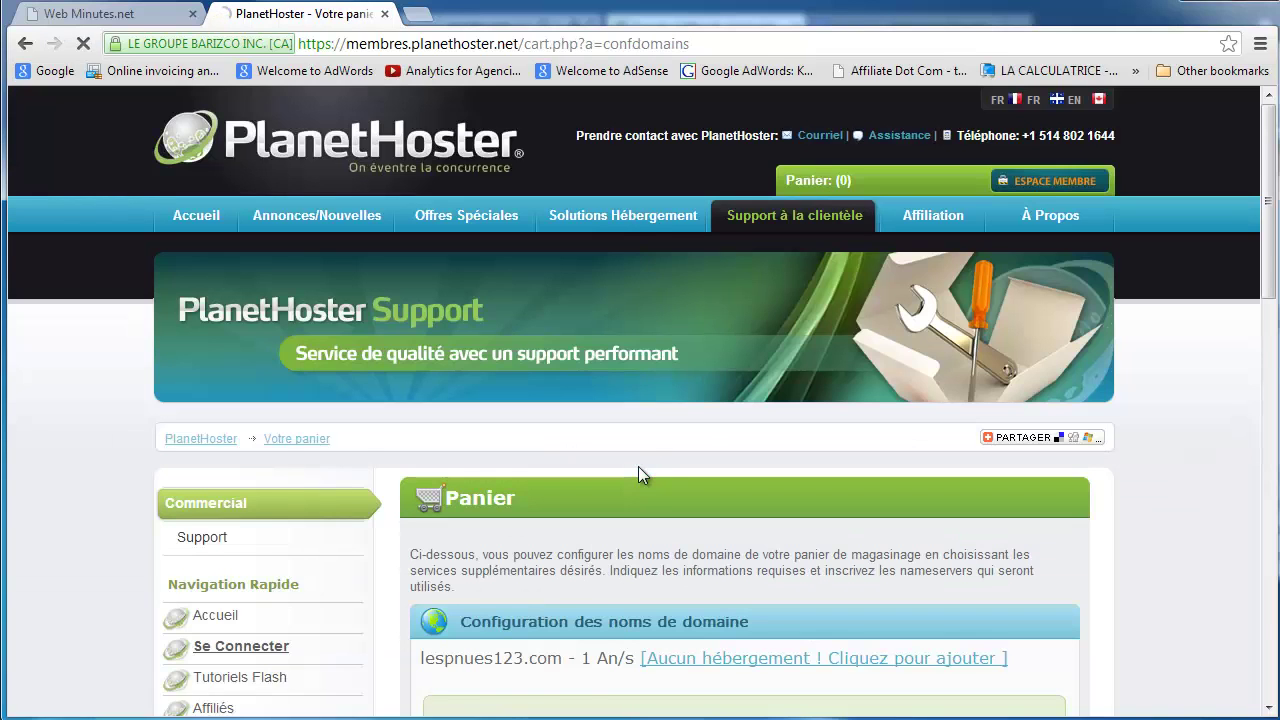
Select Redirection courriel for the first ventedepneusmk.com entry in the cart and bring up the nameserver settings
scroll(638, 466, down, 2)
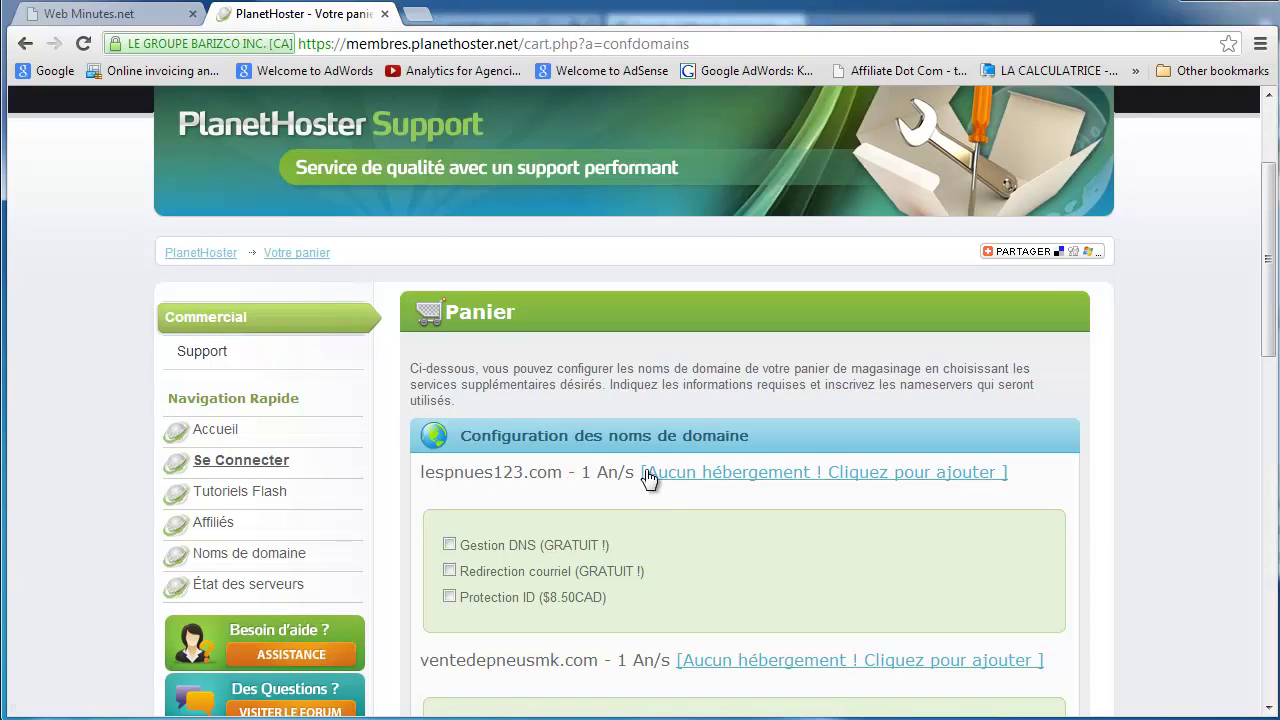
scroll(555, 445, down, 1)
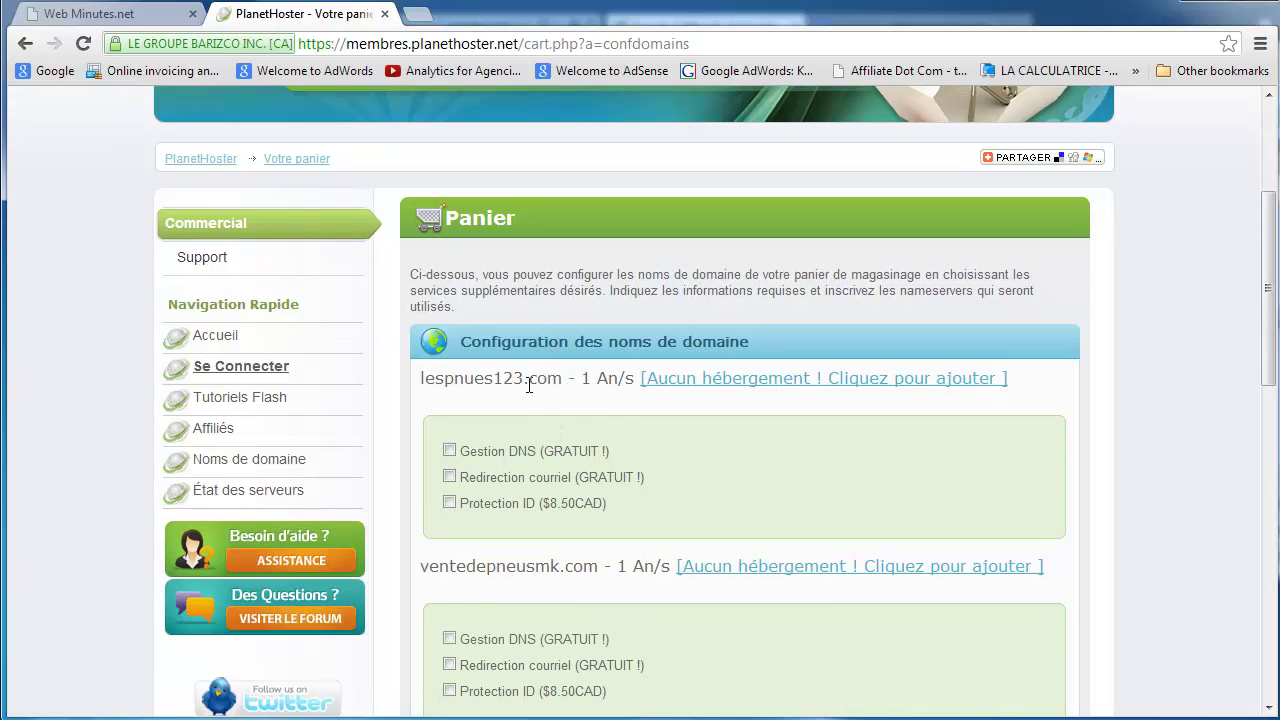
scroll(534, 370, down, 2)
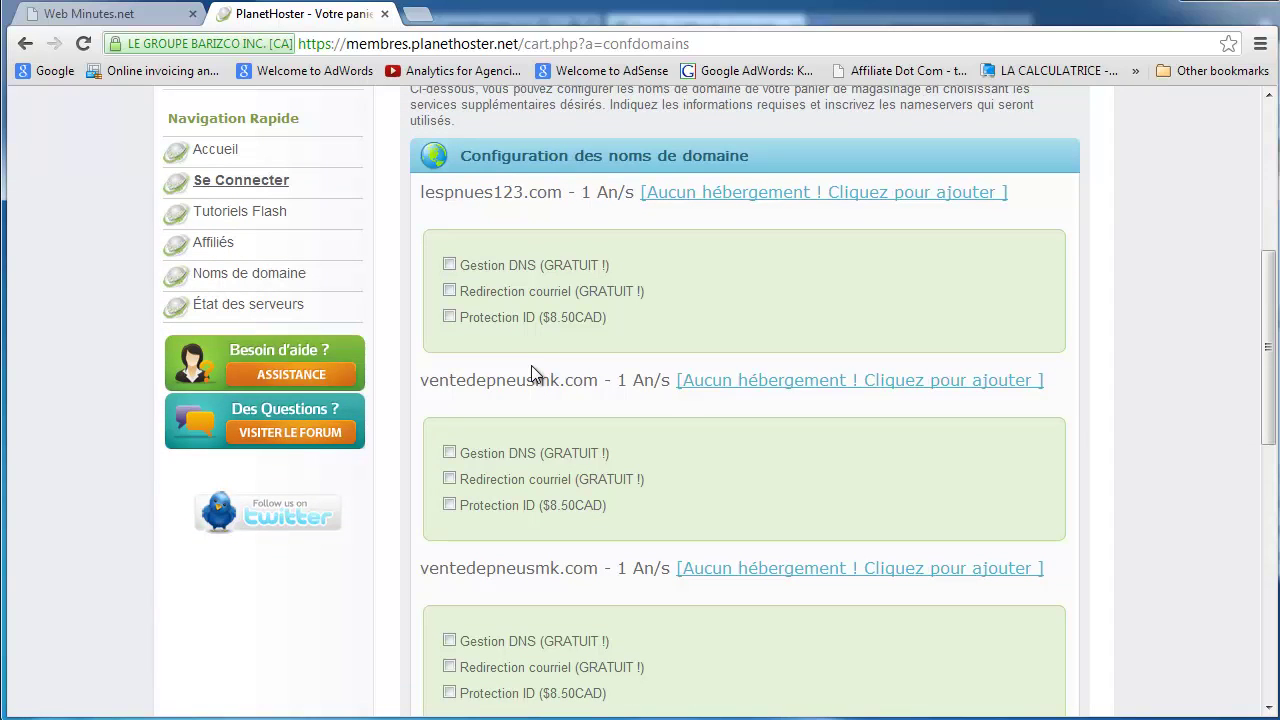
scroll(565, 432, down, 3)
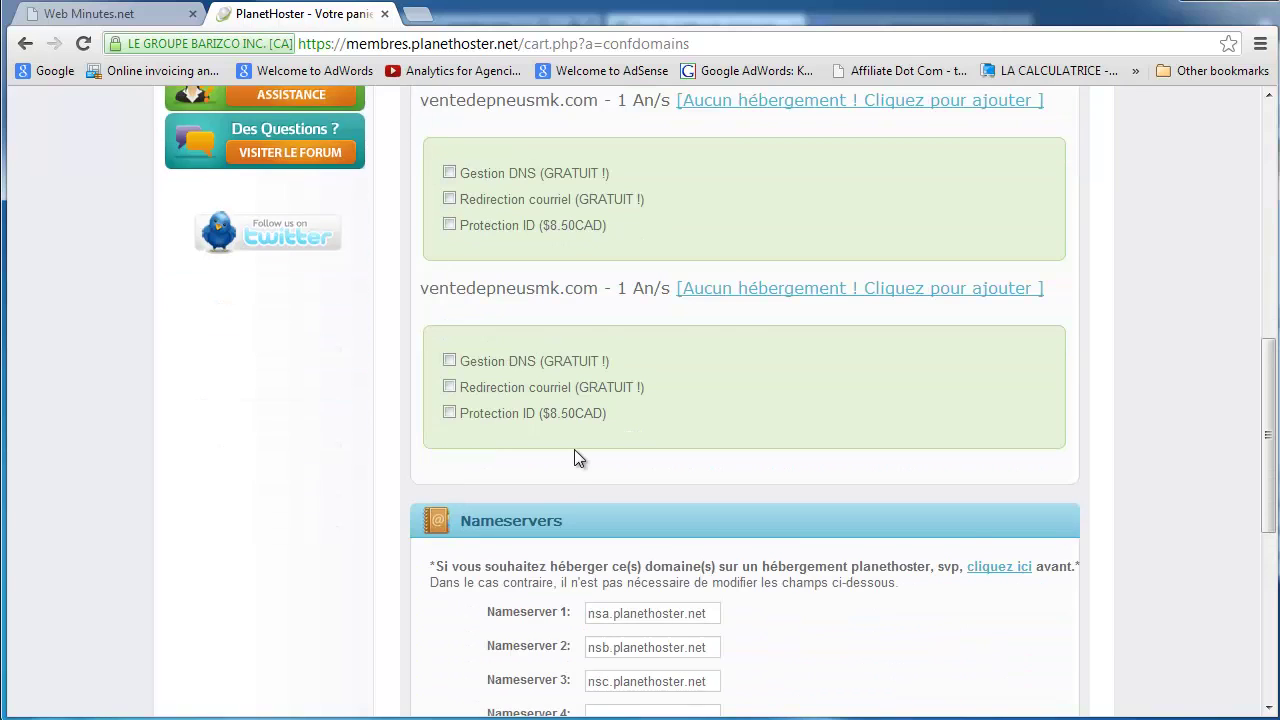
scroll(574, 458, up, 3)
scroll(572, 450, down, 1)
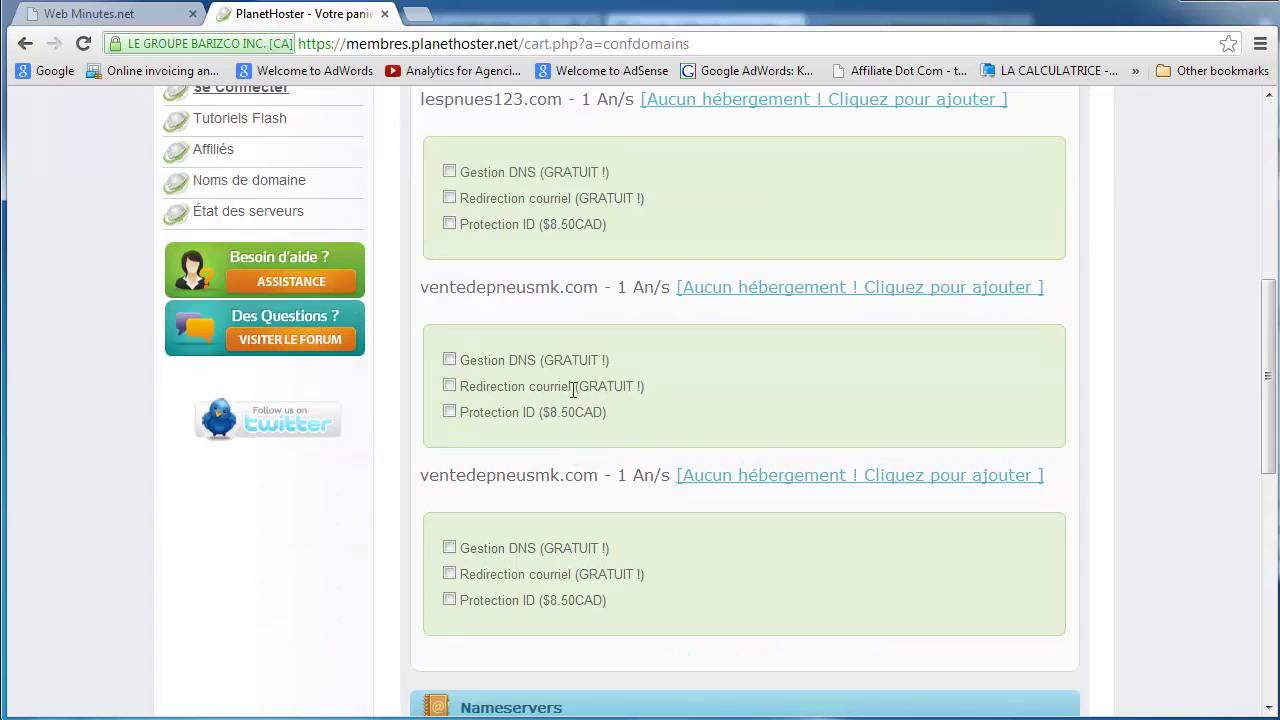
click(449, 386)
scroll(380, 497, down, 2)
scroll(377, 495, down, 2)
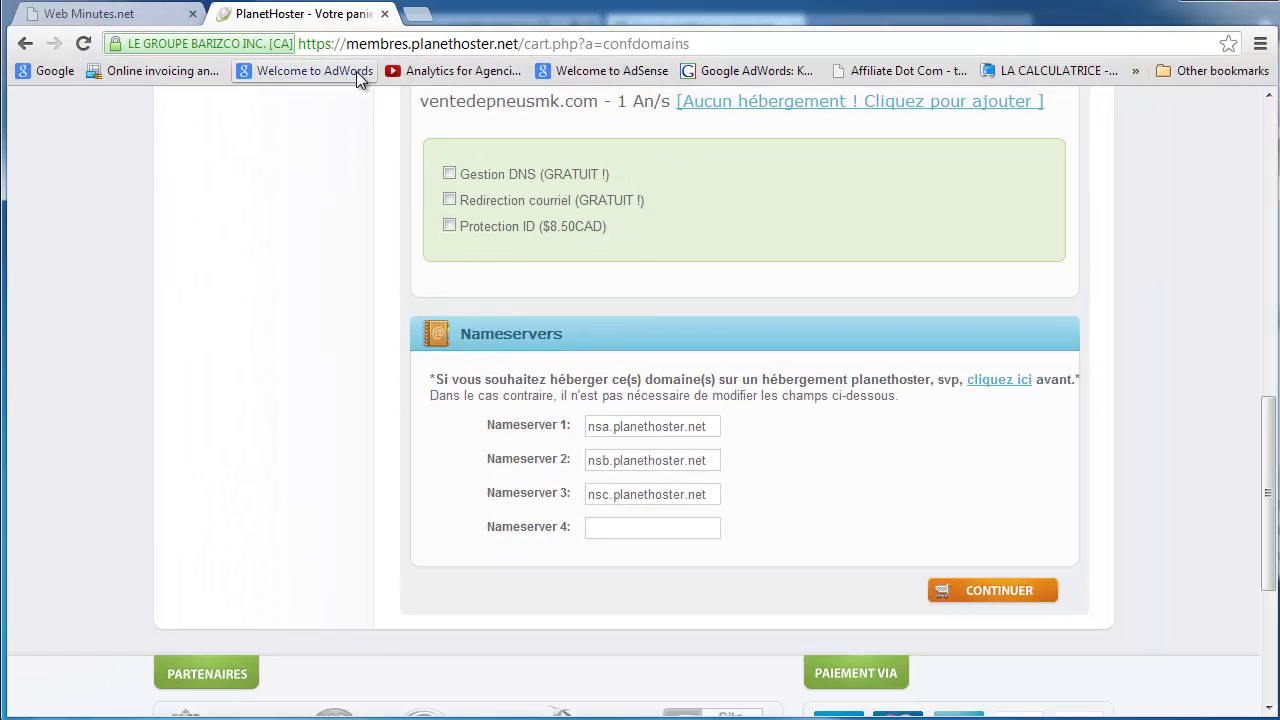
Switch to the WebMinutes custom domain page and copy the NS1 address vps327.ns.planethoster.net
click(134, 18)
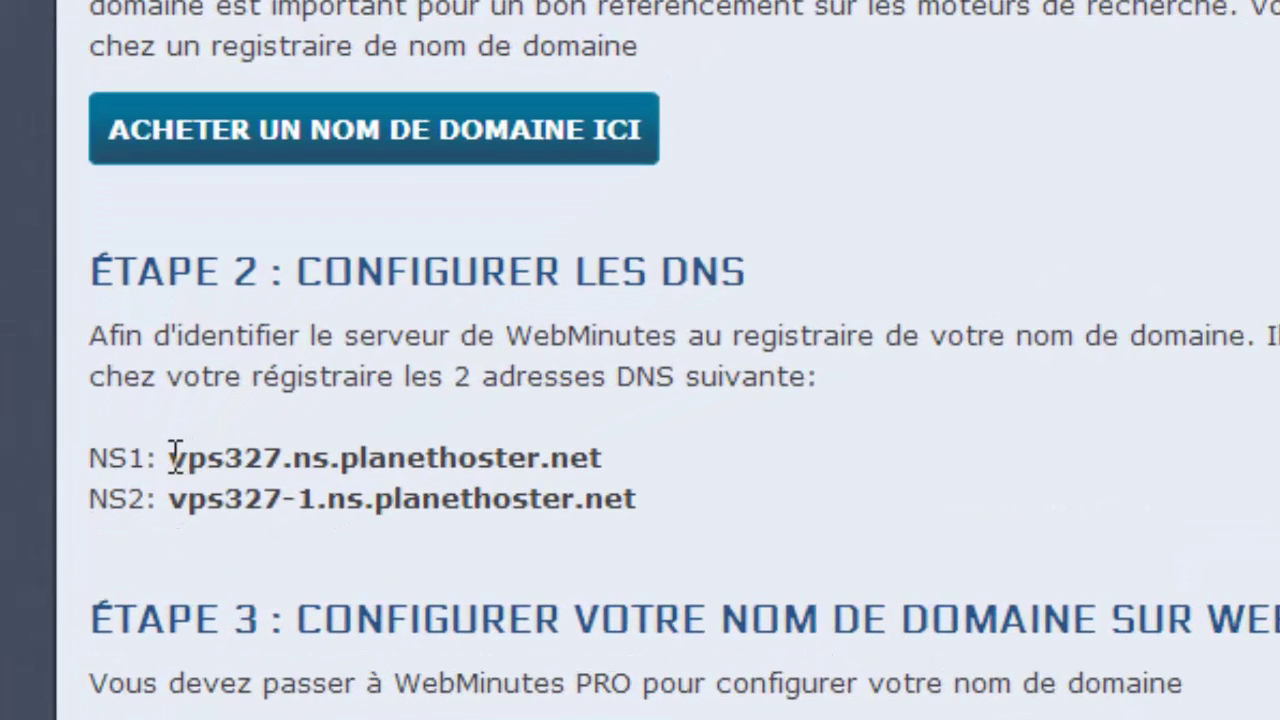
drag(170, 457, 616, 452)
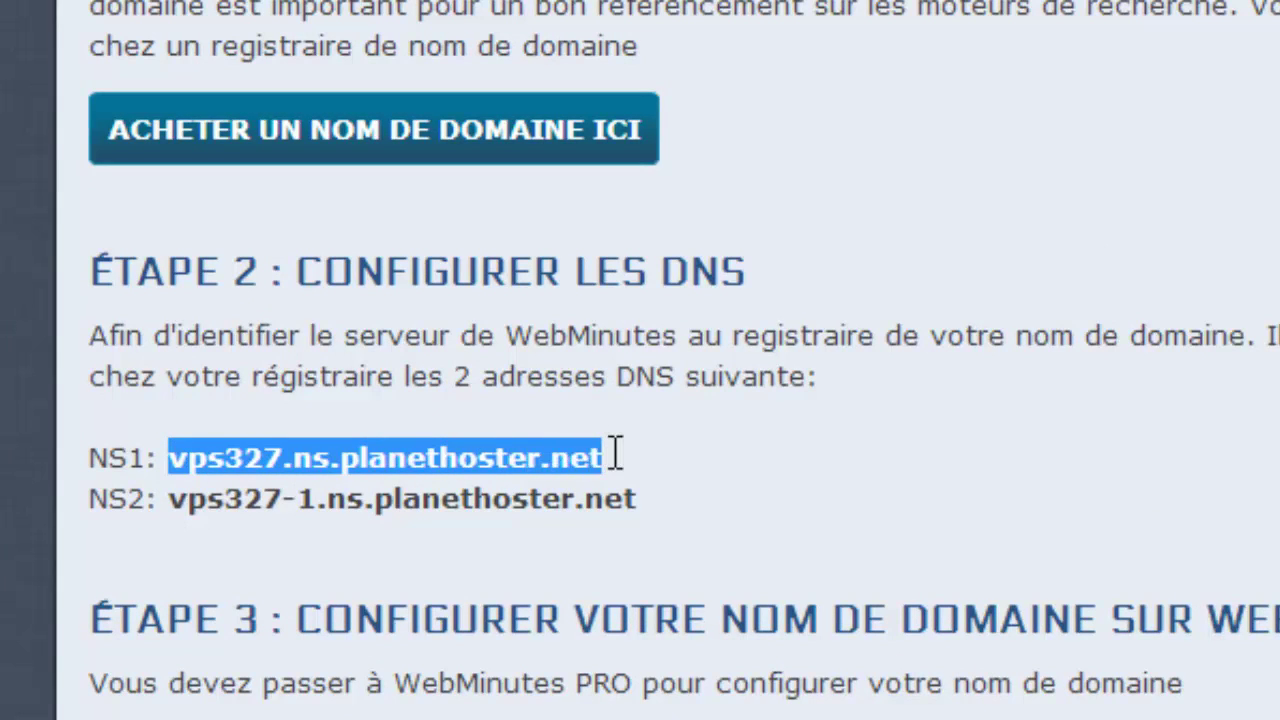
right_click(547, 456)
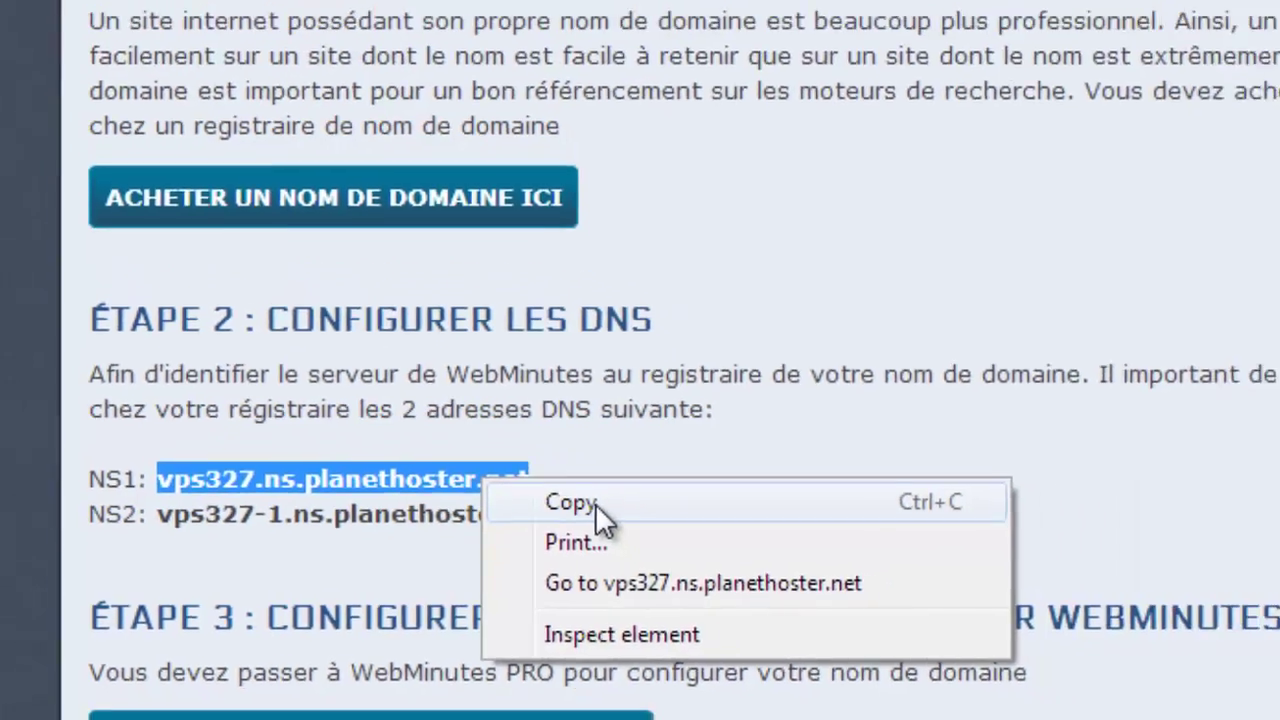
click(600, 484)
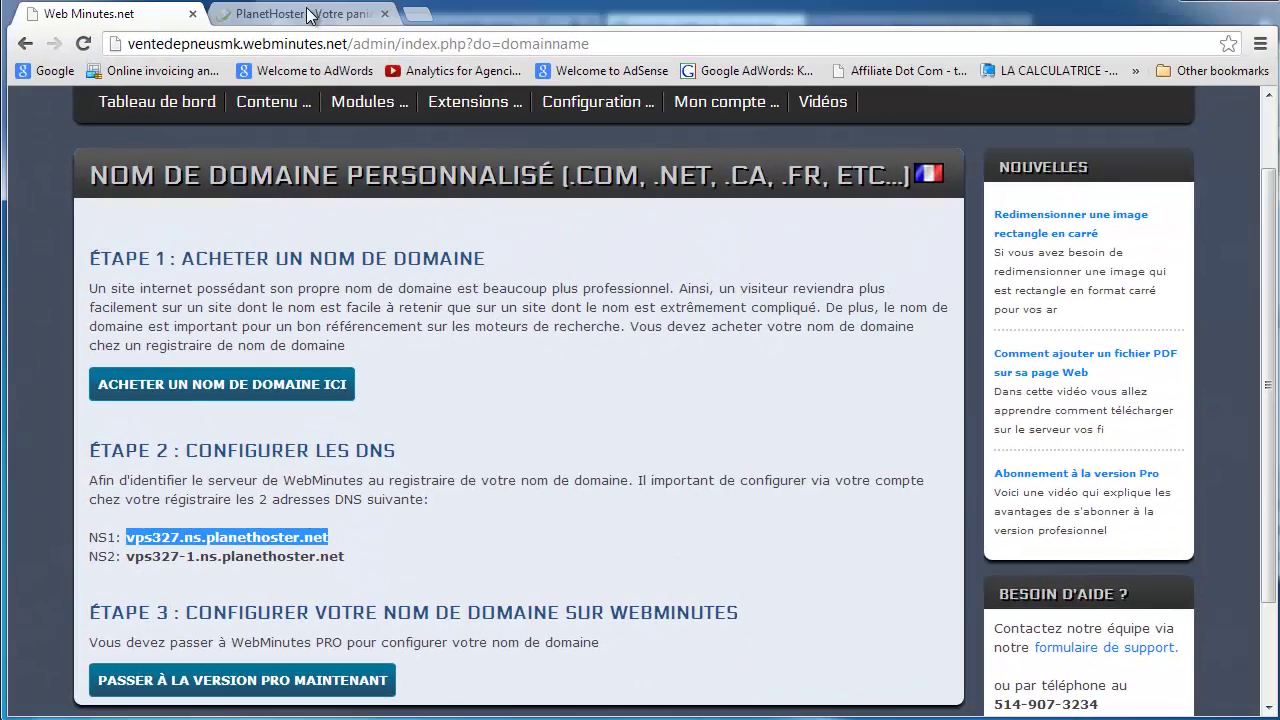
Back in the PlanetHoster cart, replace Nameserver 1 with the copied address vps327.ns.planethoster.net
click(308, 15)
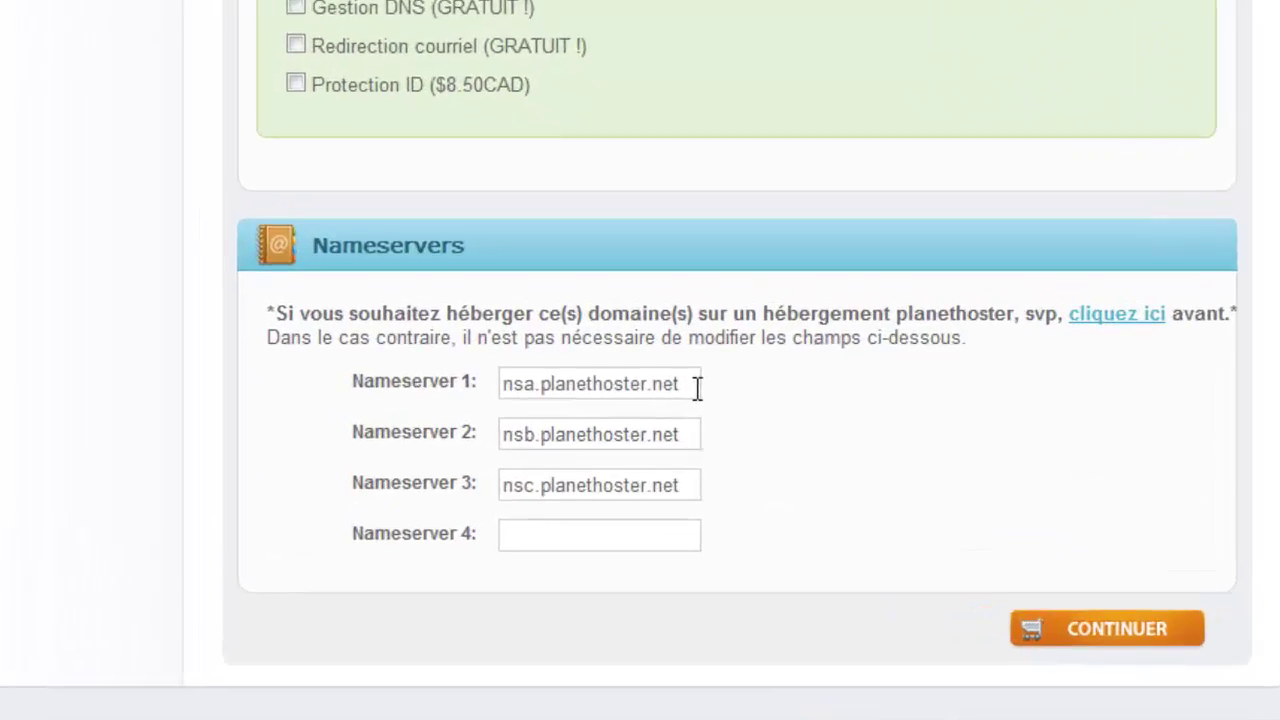
drag(714, 428, 560, 427)
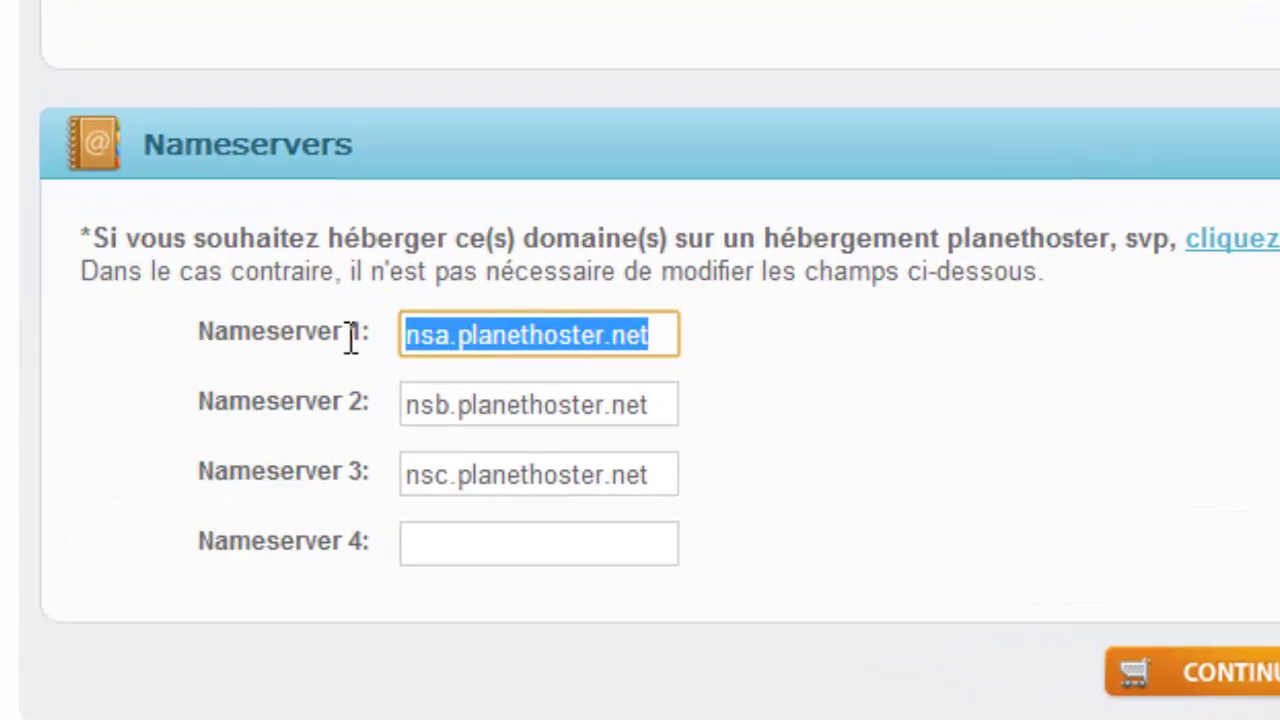
right_click(490, 342)
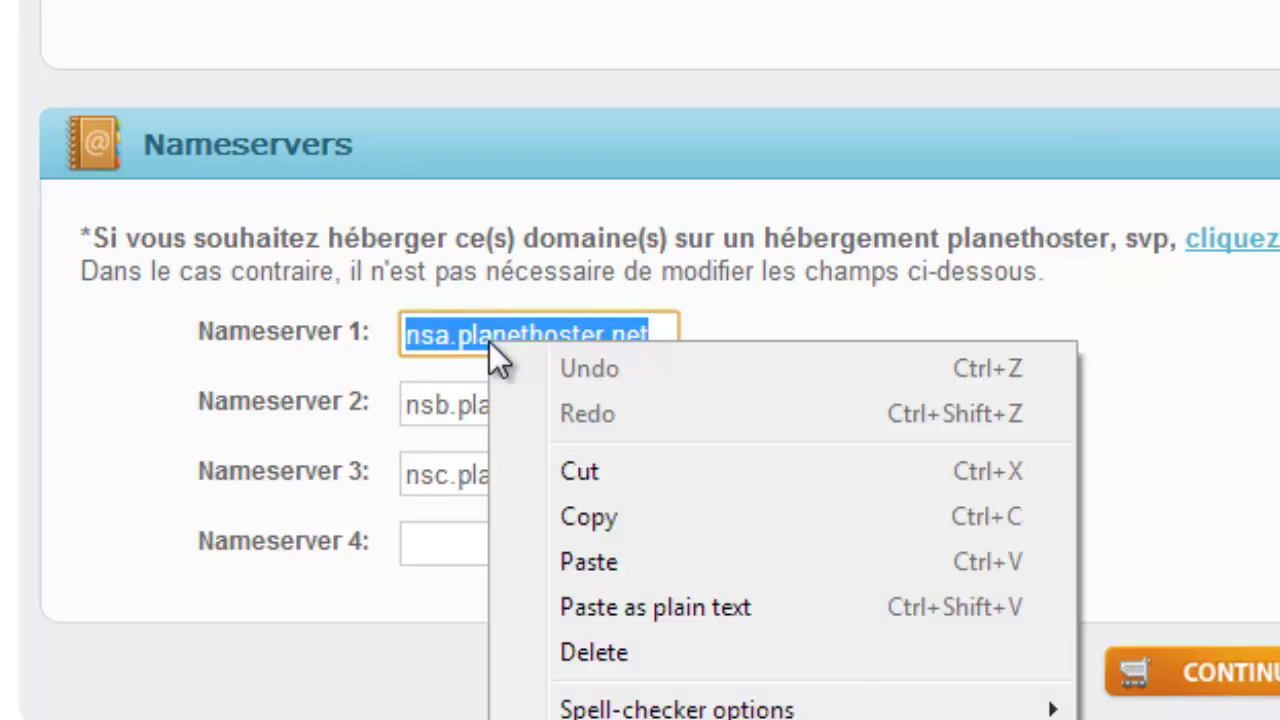
click(643, 565)
click(841, 405)
click(620, 330)
drag(620, 330, 309, 333)
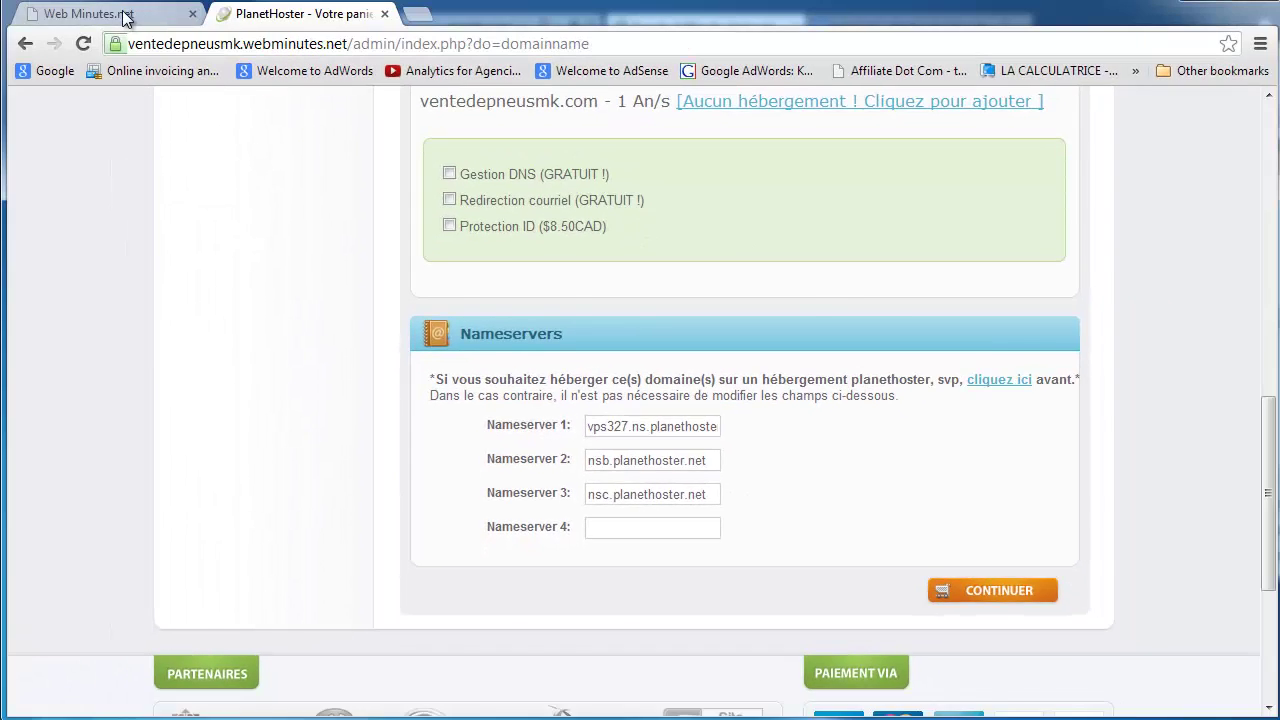
Return to the WebMinutes custom domain page and copy the NS2 address vps327-1.ns.planethoster.net
click(127, 16)
drag(127, 556, 335, 556)
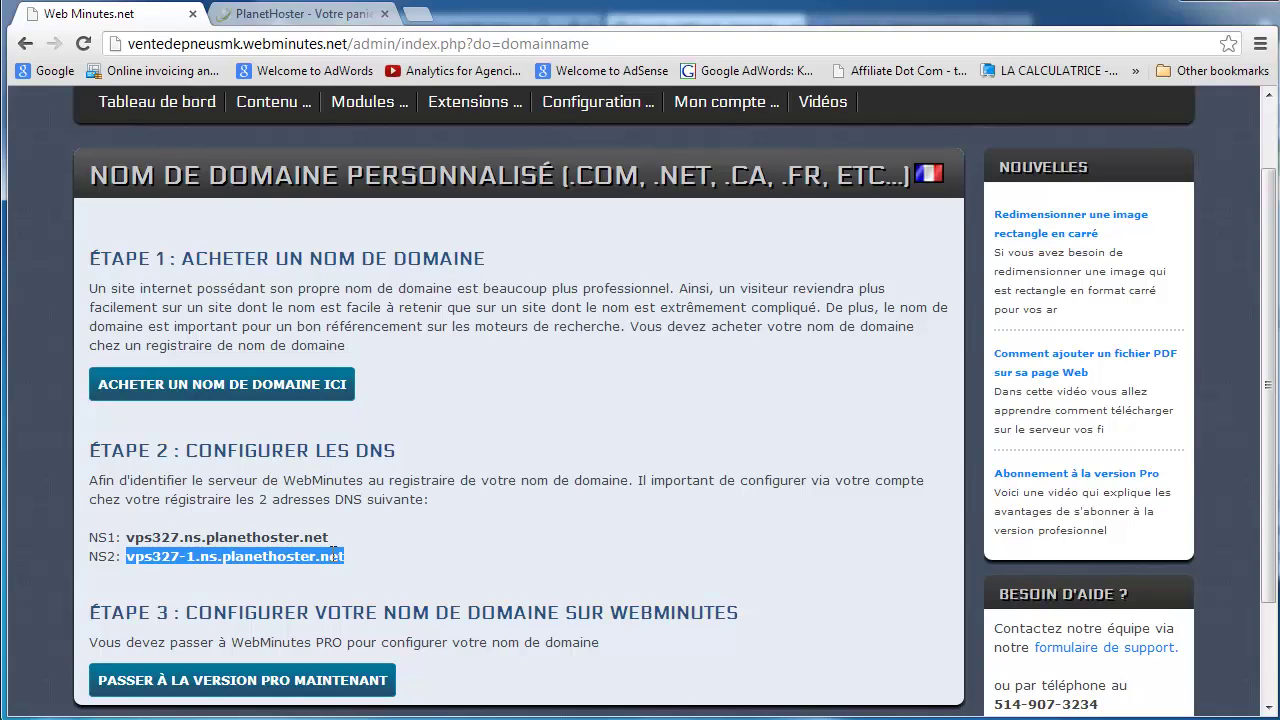
right_click(322, 560)
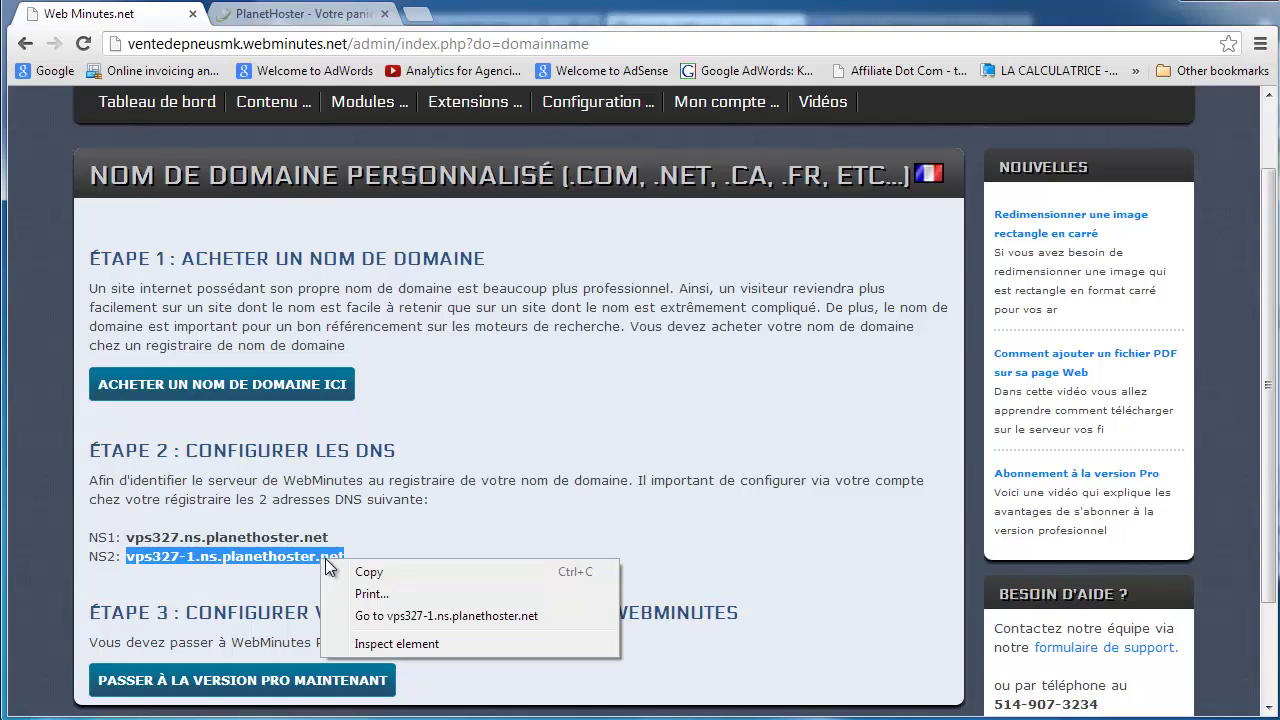
click(410, 573)
In the PlanetHoster cart, replace Nameserver 2 with the copied address vps327-1.ns.planethoster.net
click(300, 14)
click(641, 460)
drag(726, 463, 558, 457)
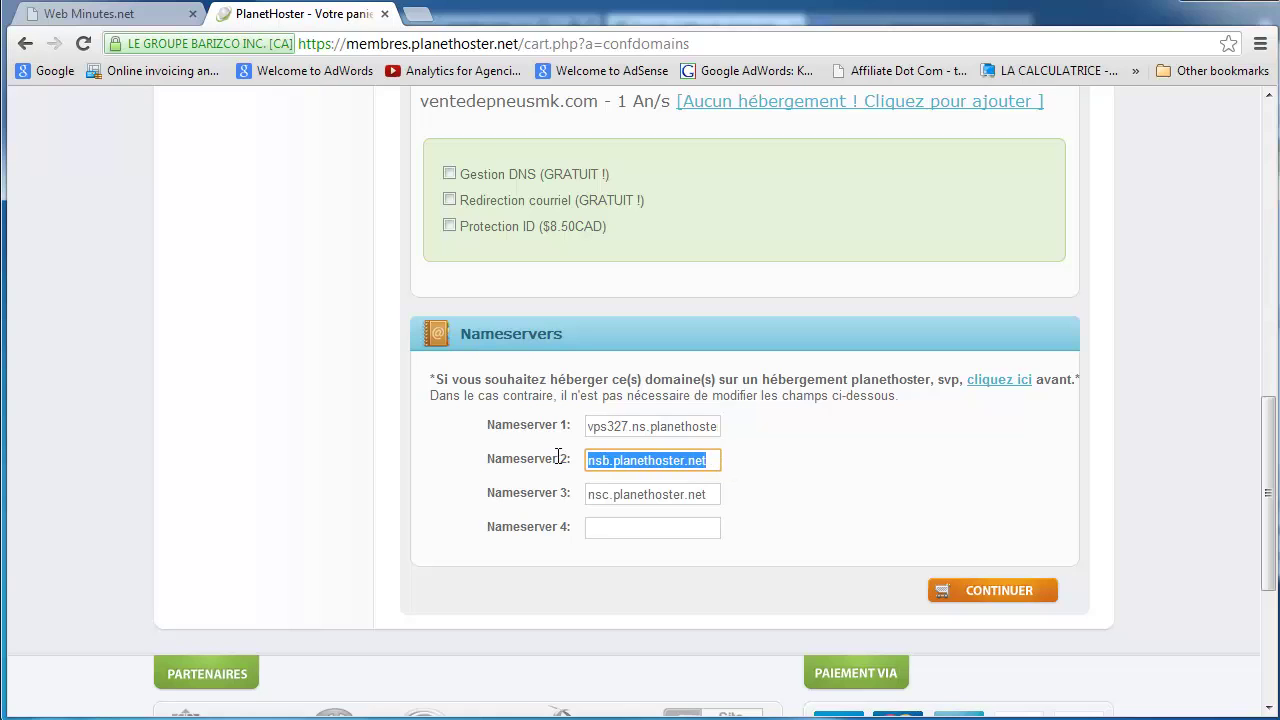
right_click(608, 460)
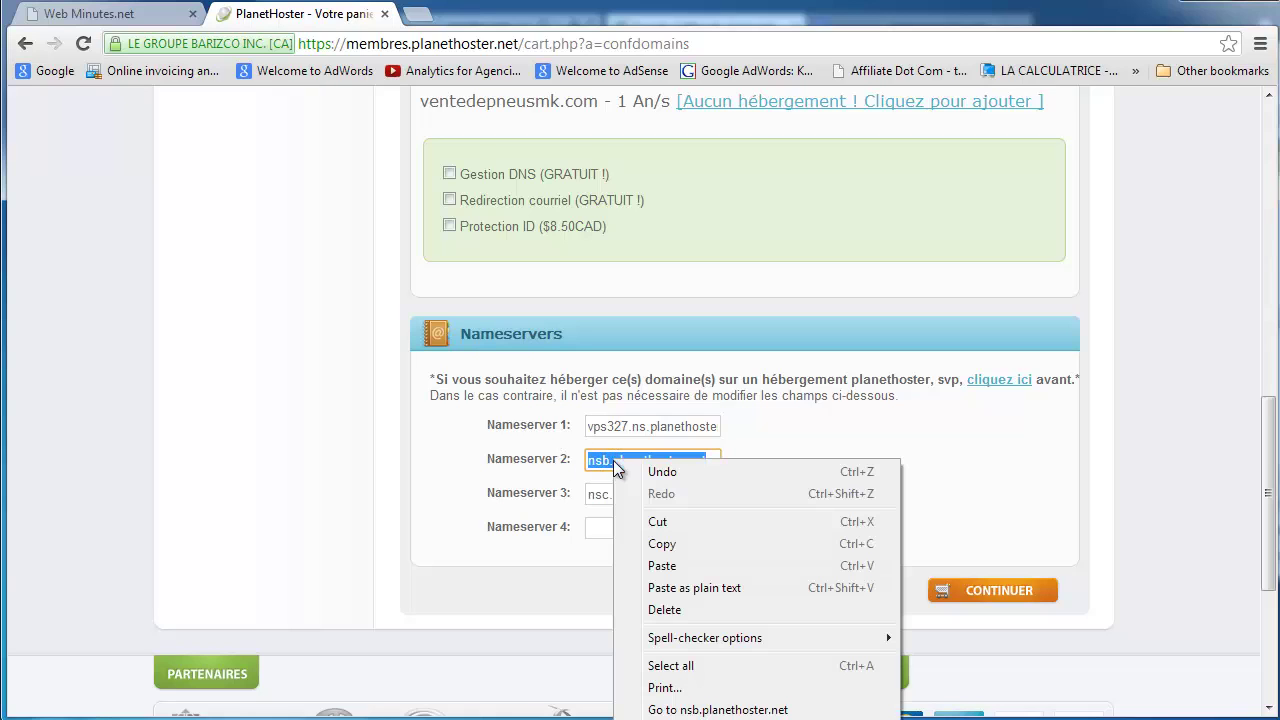
click(680, 570)
click(640, 527)
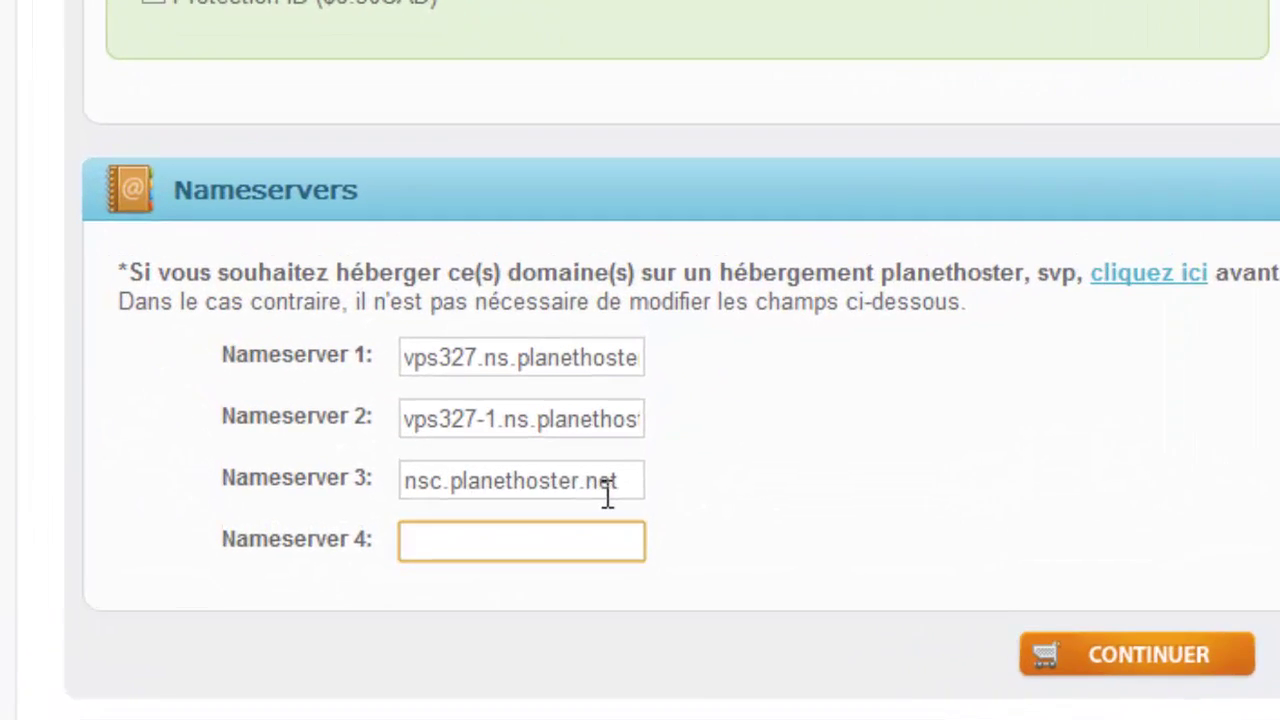
Clear the Nameserver 3 entry and continue to the cart overview
drag(607, 490, 408, 481)
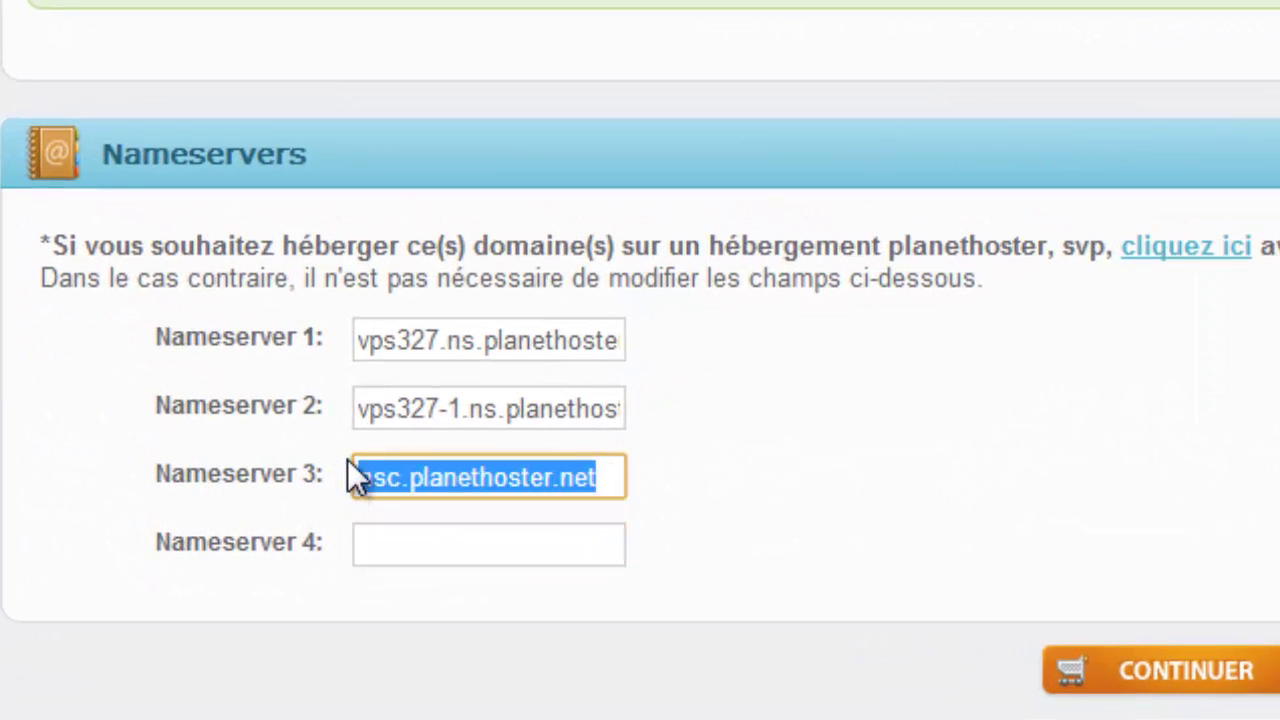
key(BackSpace)
click(806, 491)
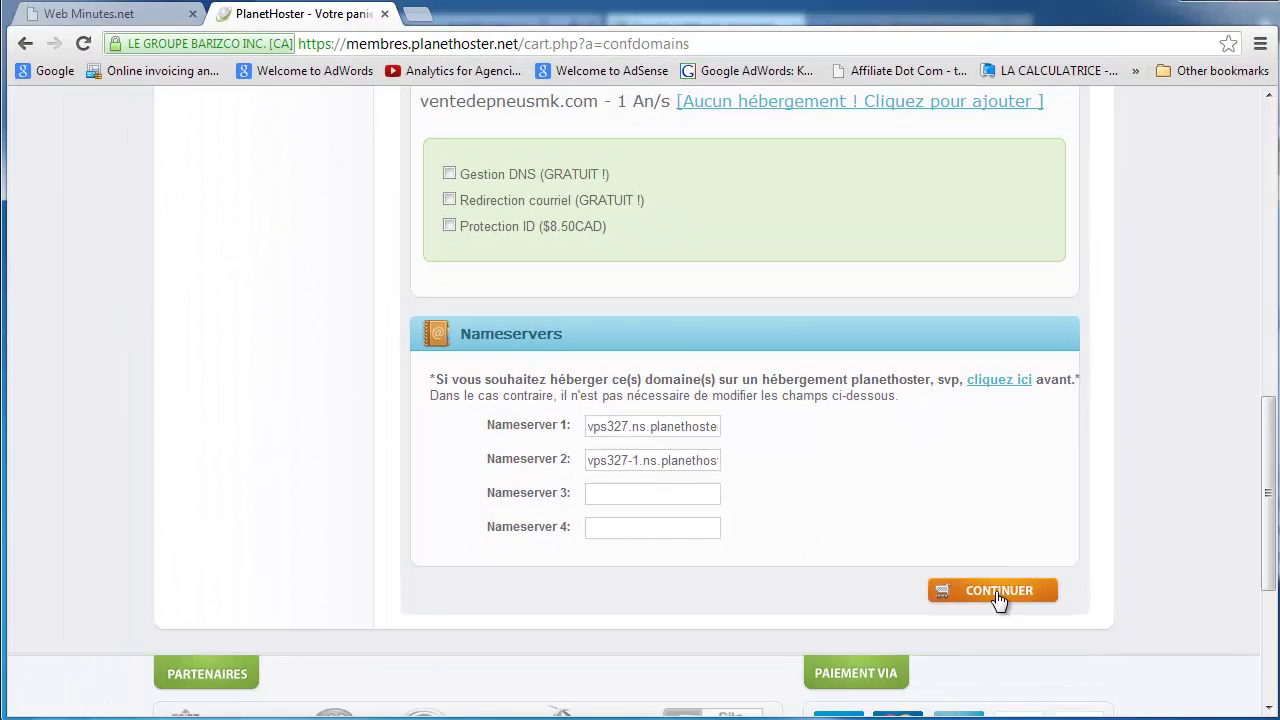
click(998, 592)
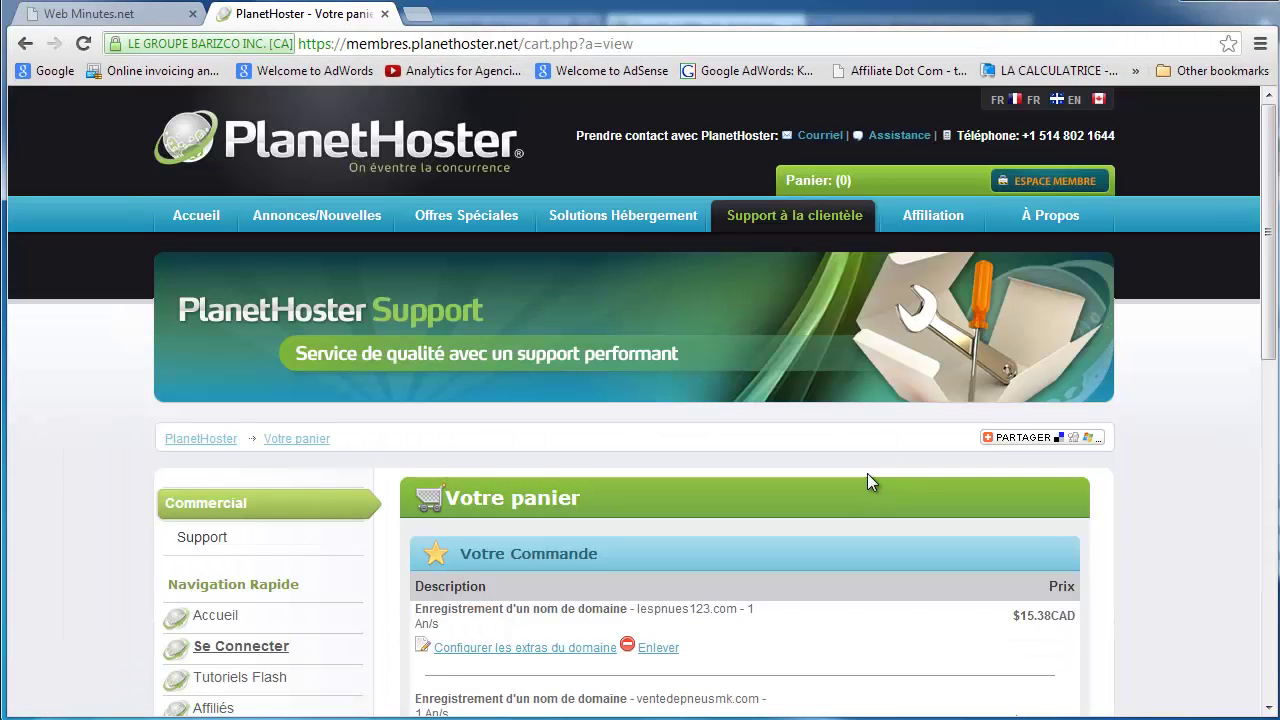
Remove the lespnues123.com domain registration from the cart and confirm the deletion
scroll(867, 474, down, 2)
scroll(867, 481, down, 1)
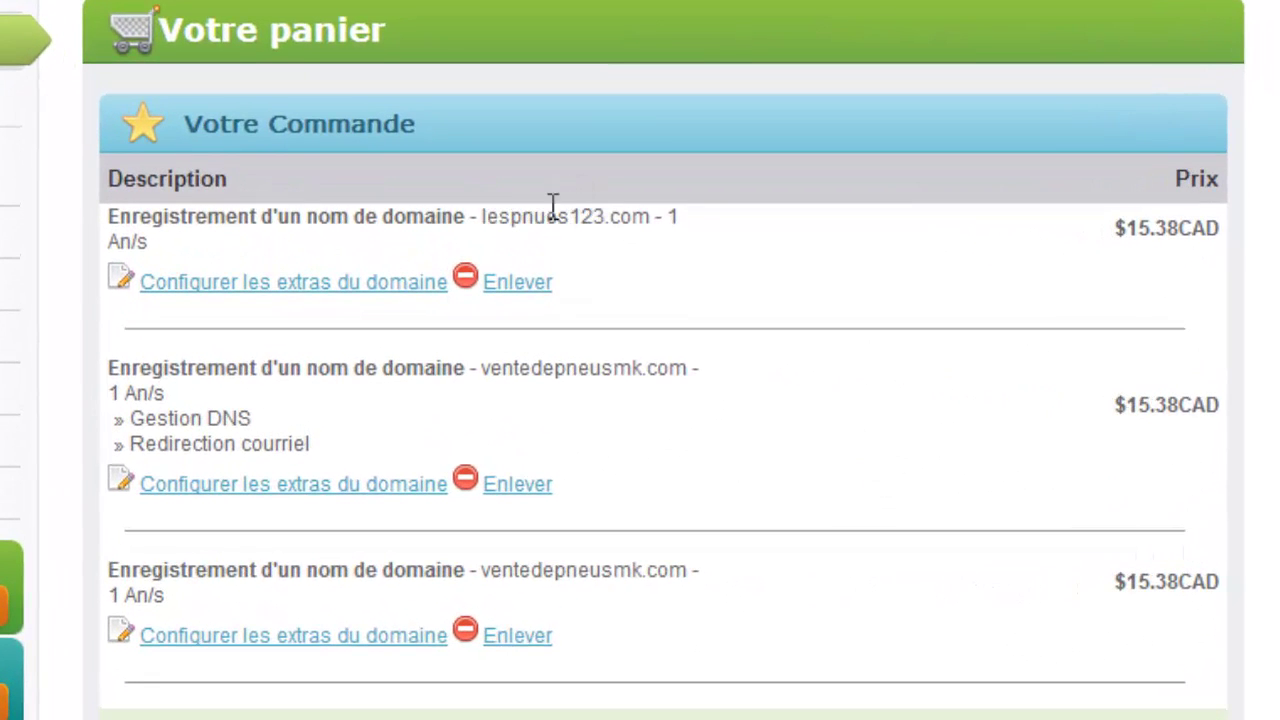
click(530, 290)
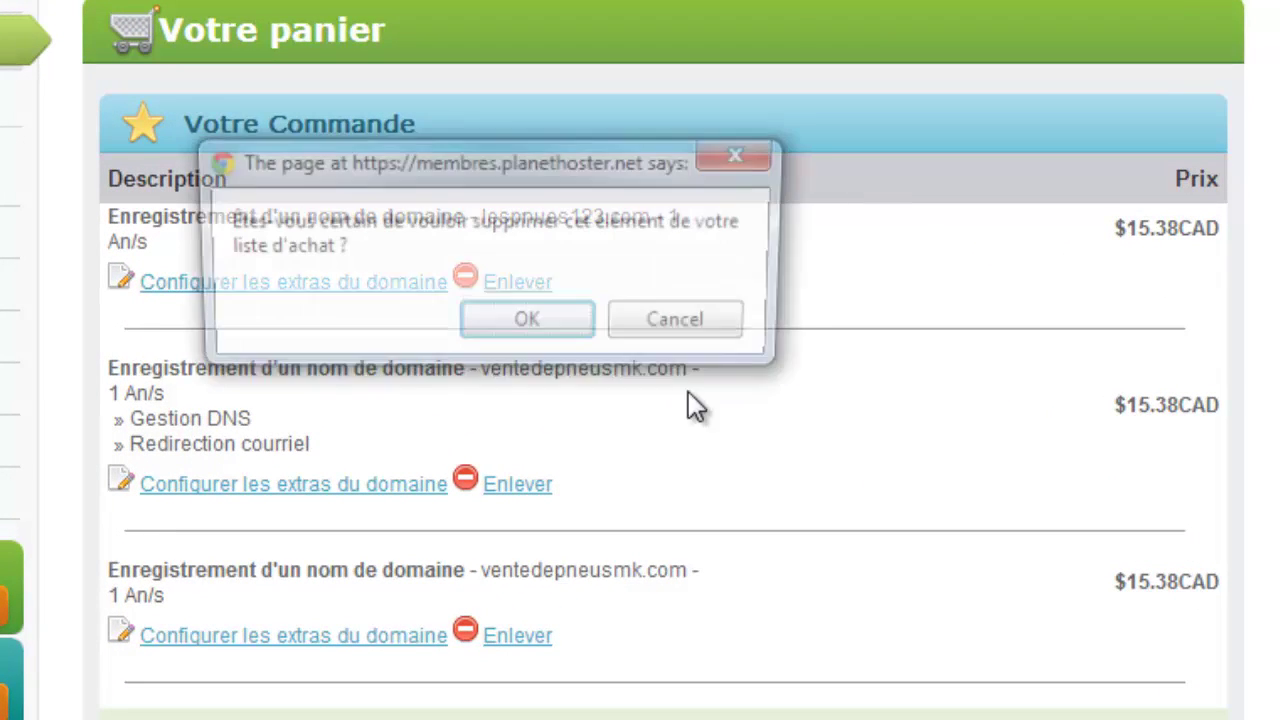
key(Return)
Remove the duplicate ventedepneusmk.com registration without extras from the cart and proceed to checkout
scroll(685, 422, down, 5)
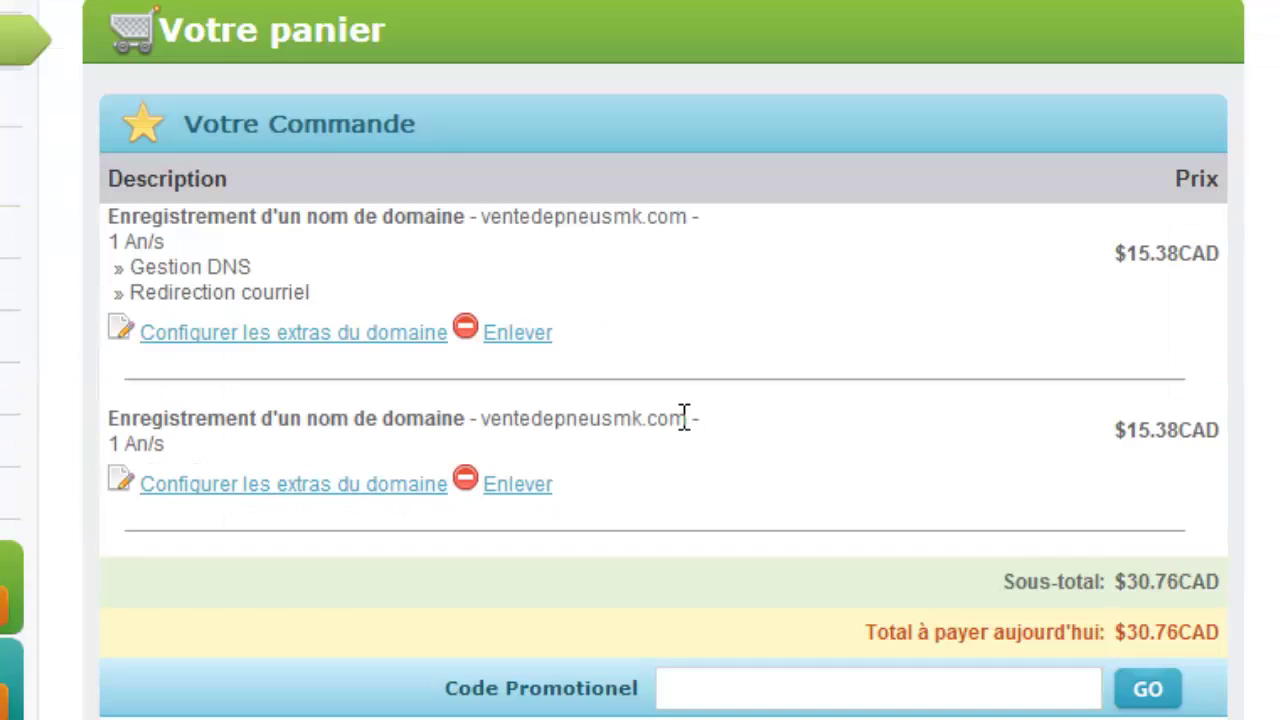
click(519, 490)
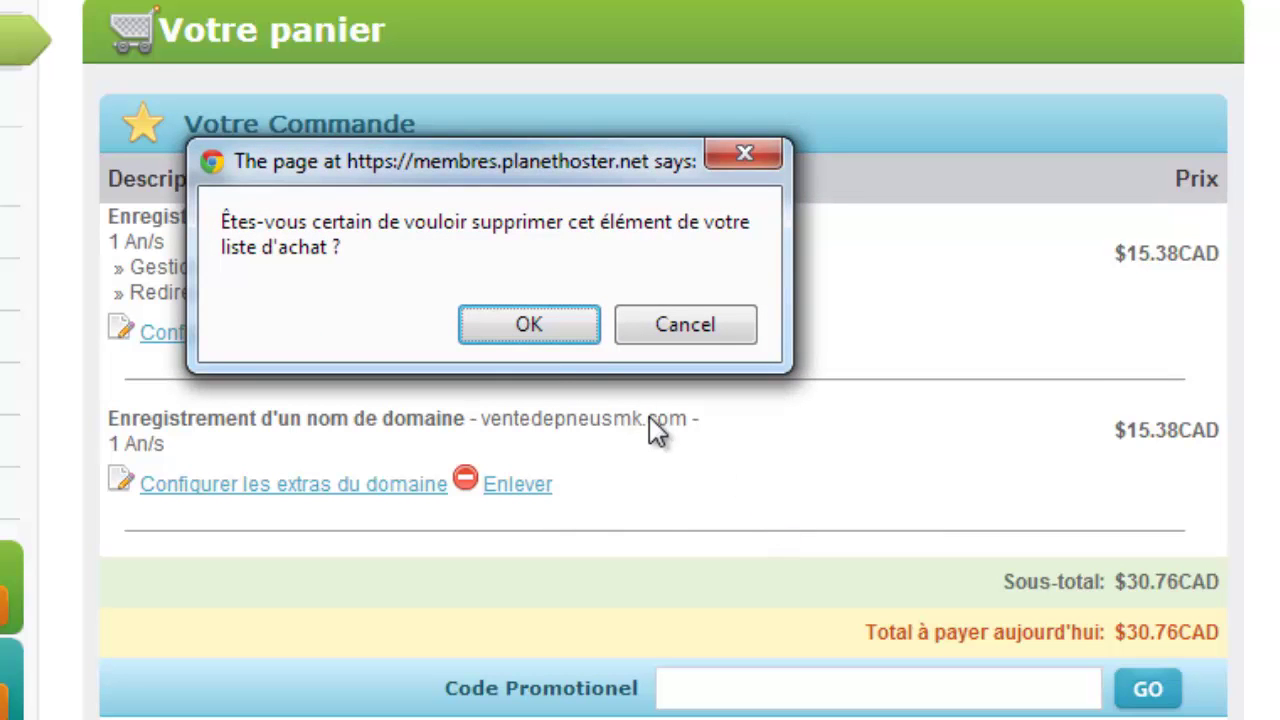
click(529, 324)
scroll(561, 460, down, 3)
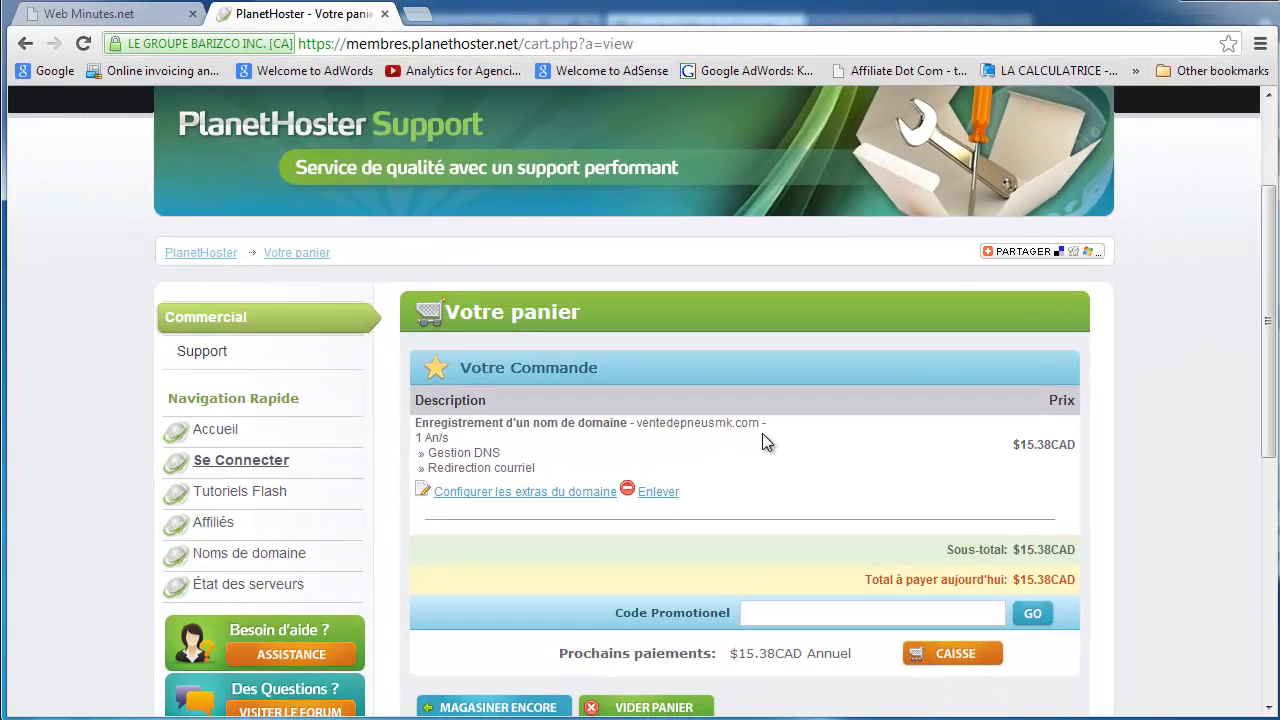
scroll(537, 446, down, 1)
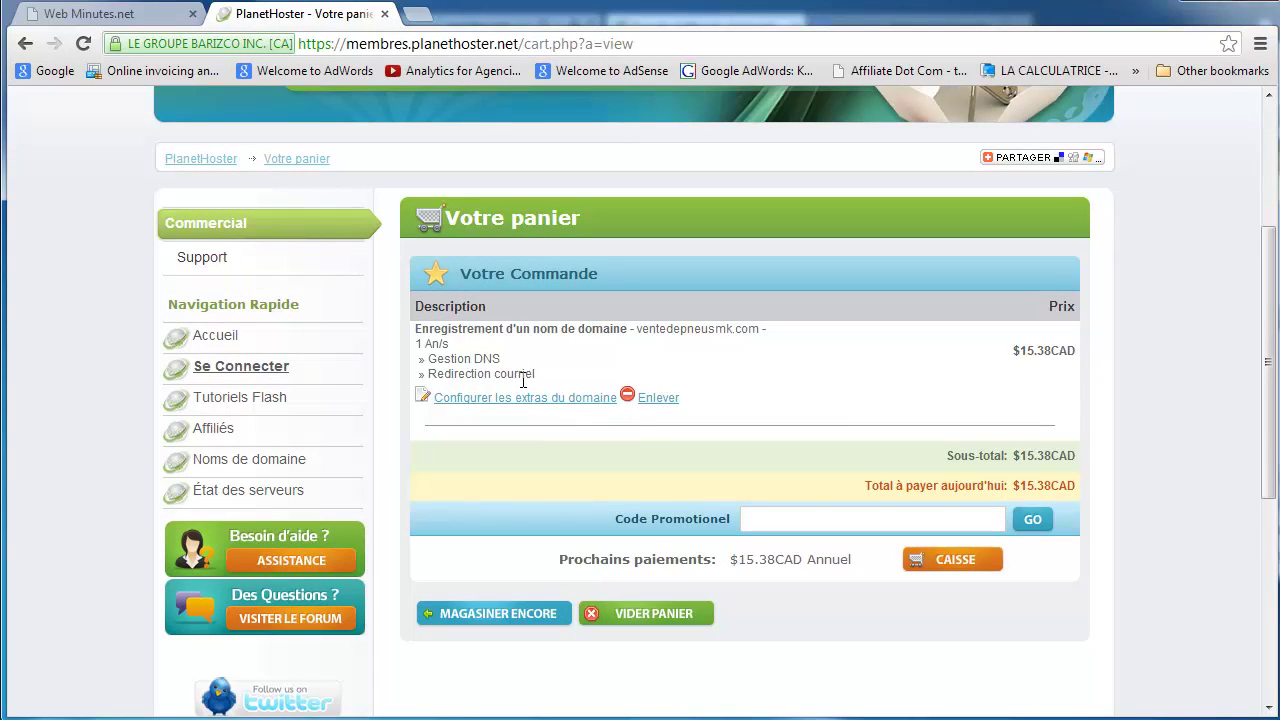
click(964, 566)
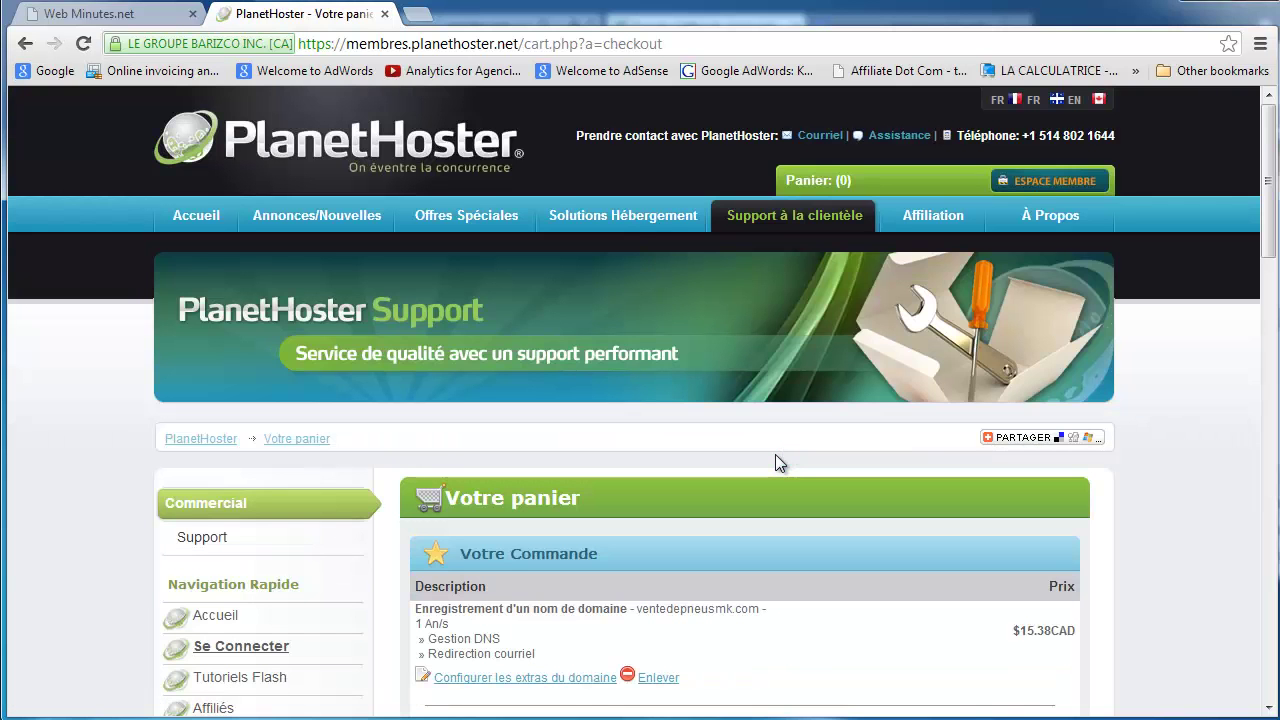
Examine the checkout page's order summary, customer information form, domain owner section and payment section
scroll(779, 463, down, 2)
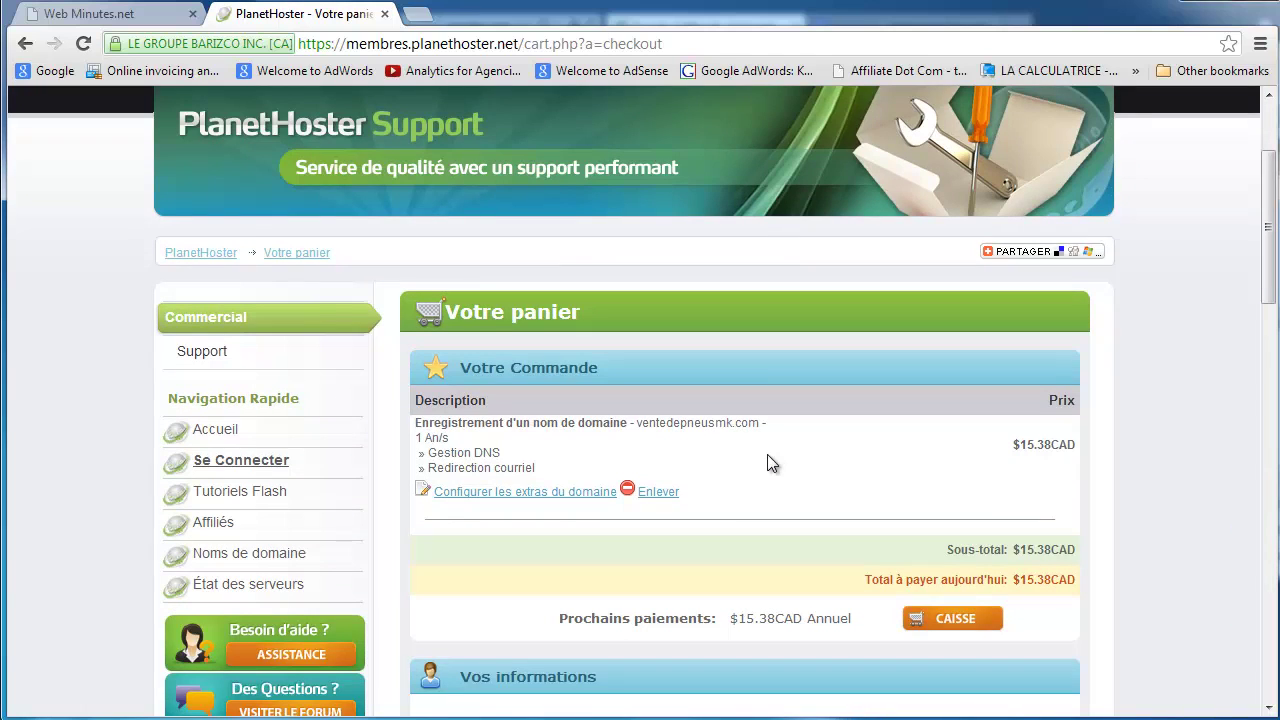
scroll(768, 462, down, 4)
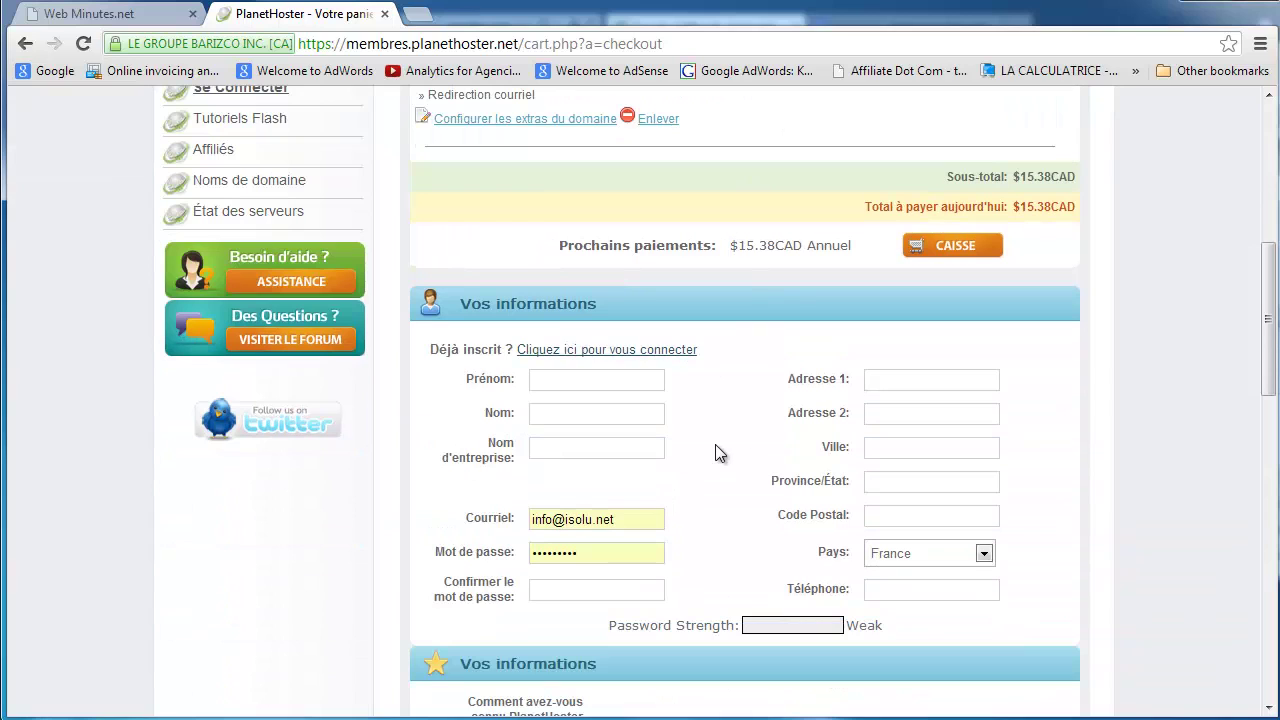
scroll(716, 445, down, 2)
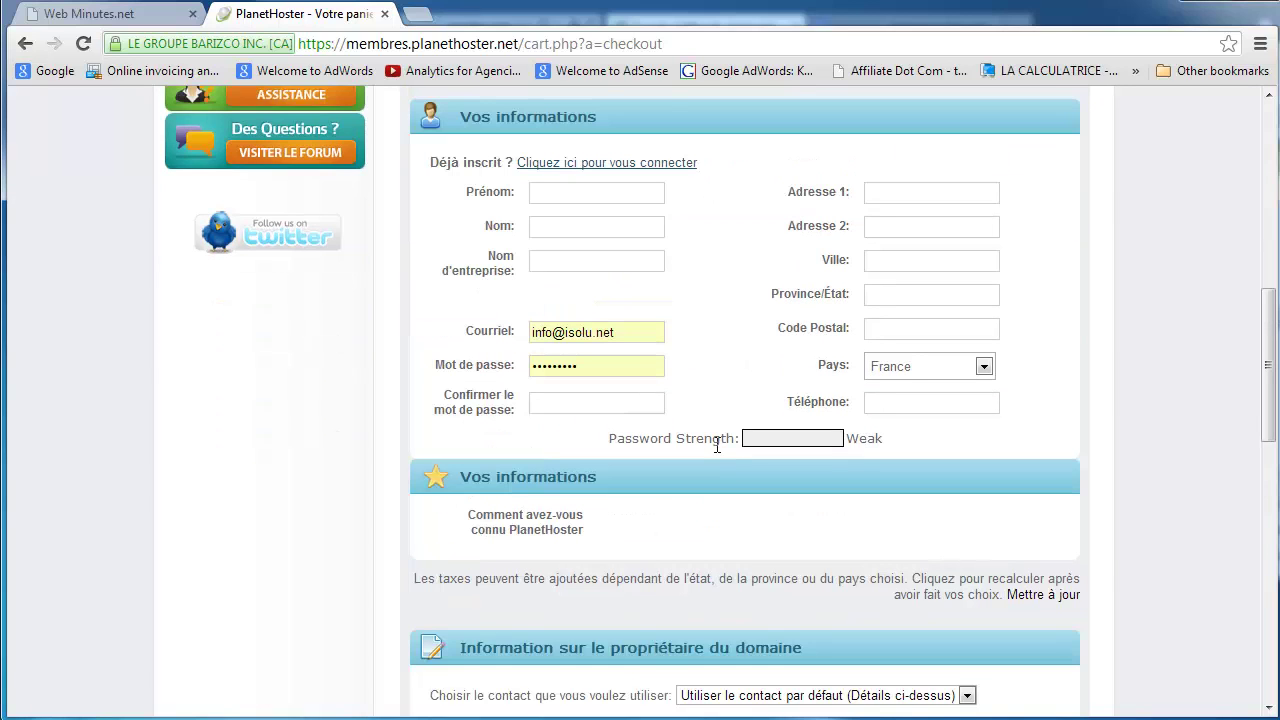
scroll(686, 287, up, 3)
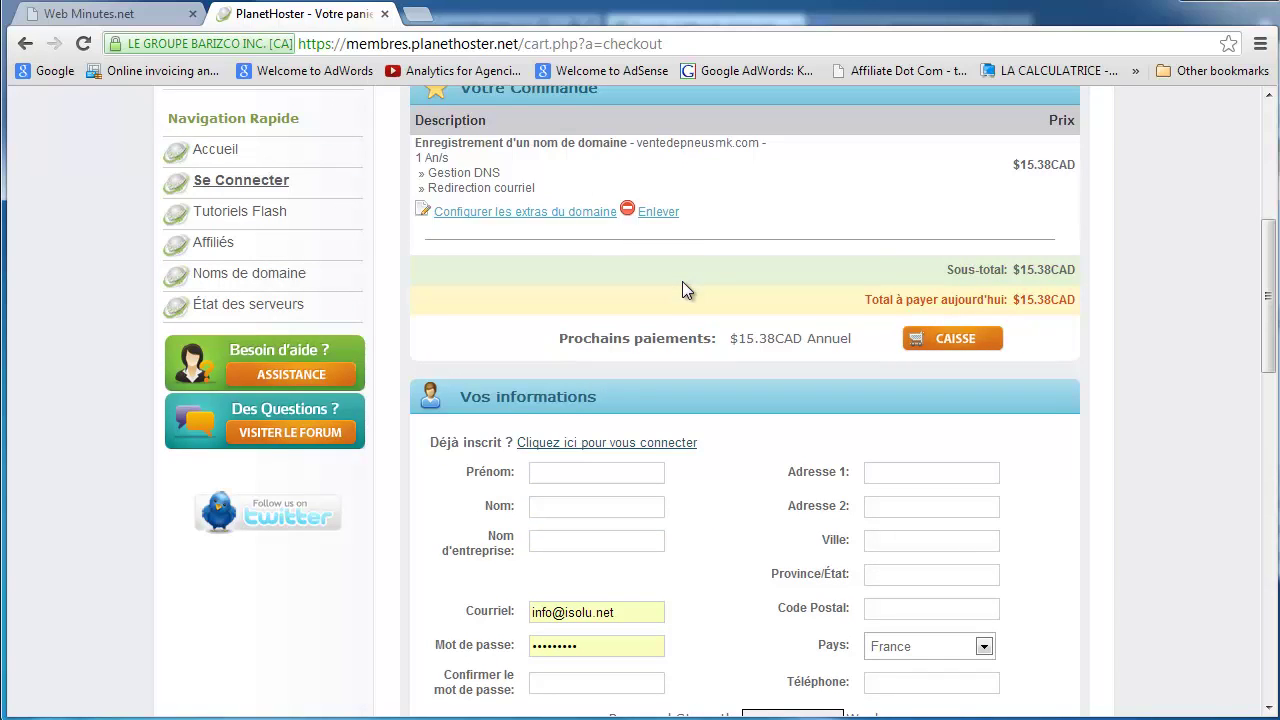
scroll(682, 281, up, 1)
scroll(688, 282, down, 4)
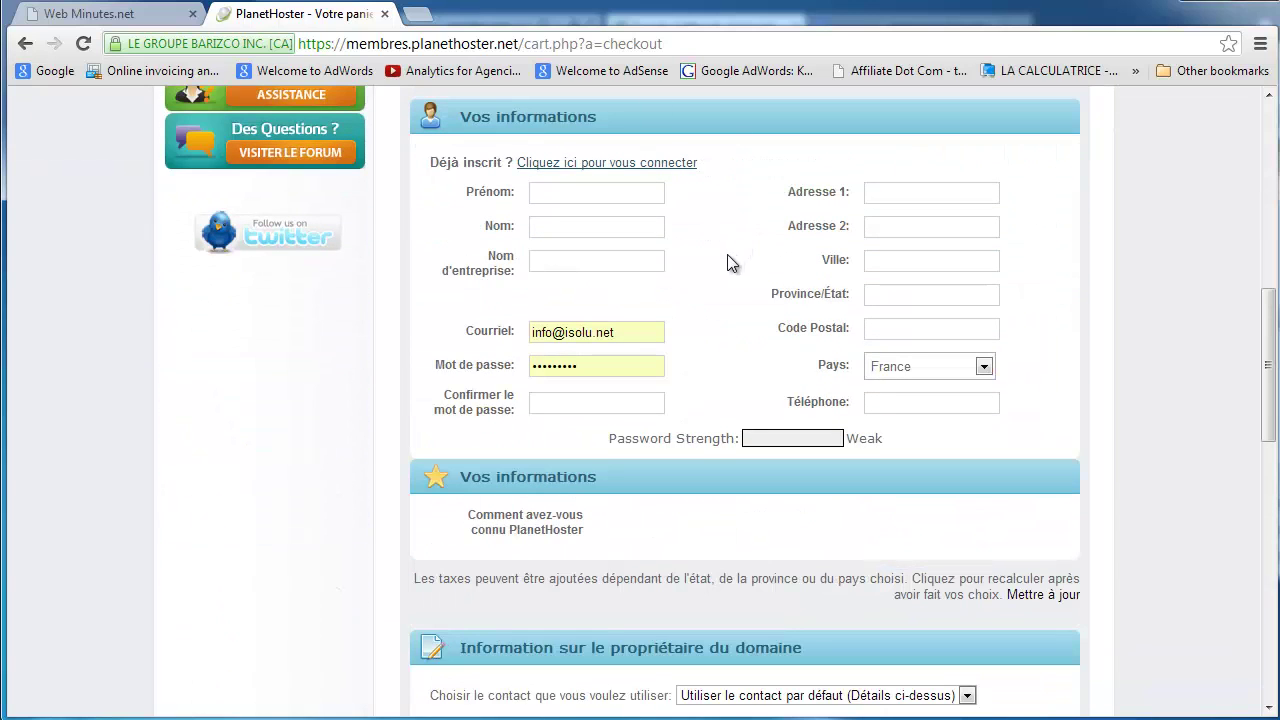
scroll(728, 260, down, 2)
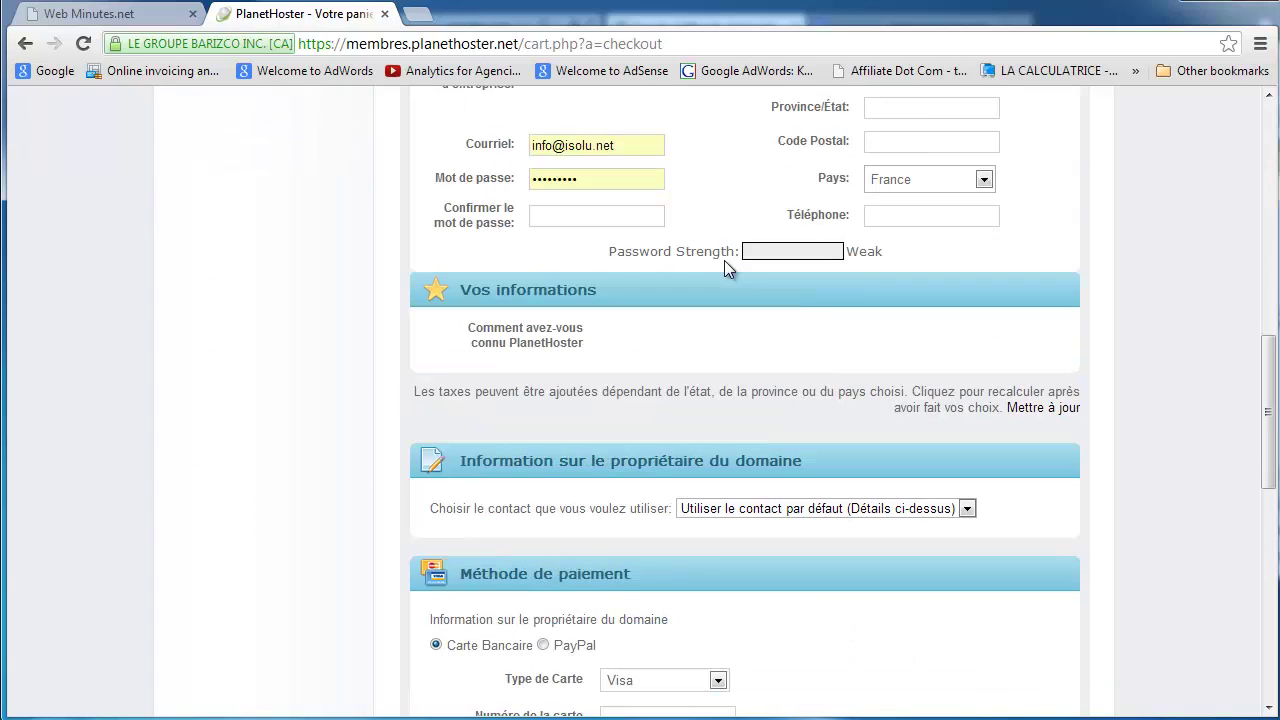
scroll(724, 260, up, 2)
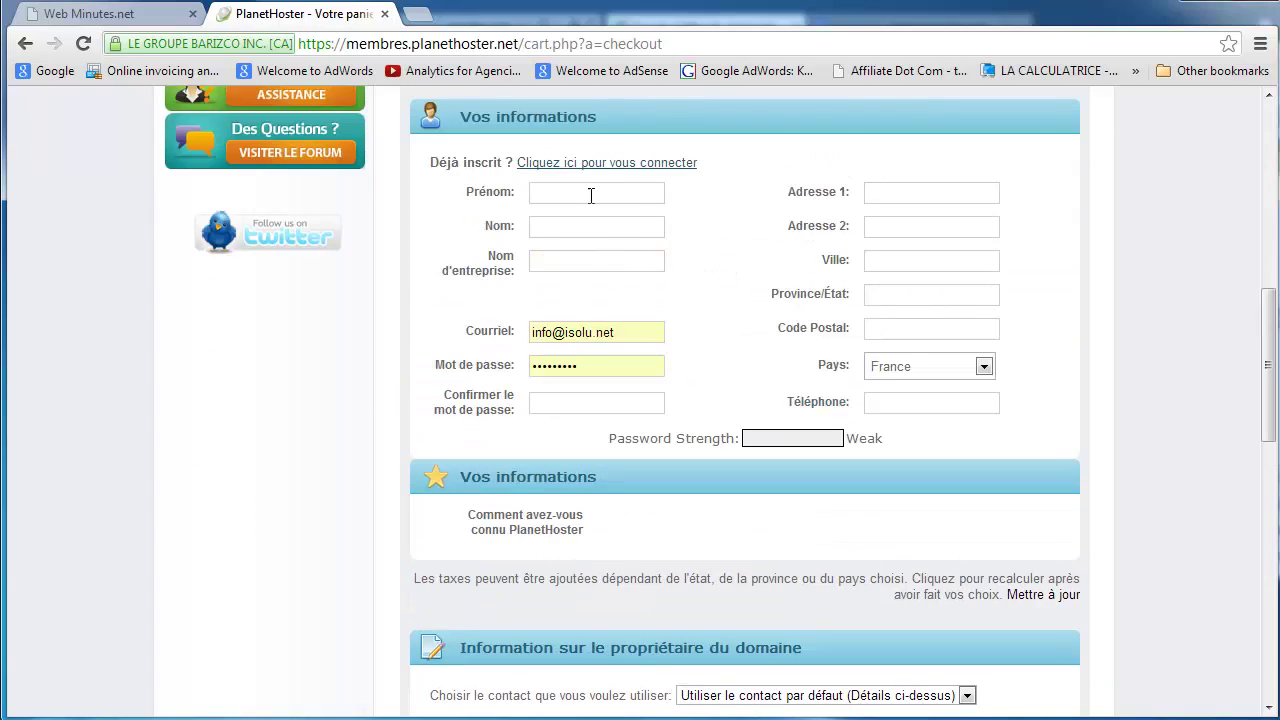
Fill in the customer's name, contact details and account password, and enter Webminutes.net as how PlanetHoster was discovered
click(586, 191)
drag(636, 333, 482, 340)
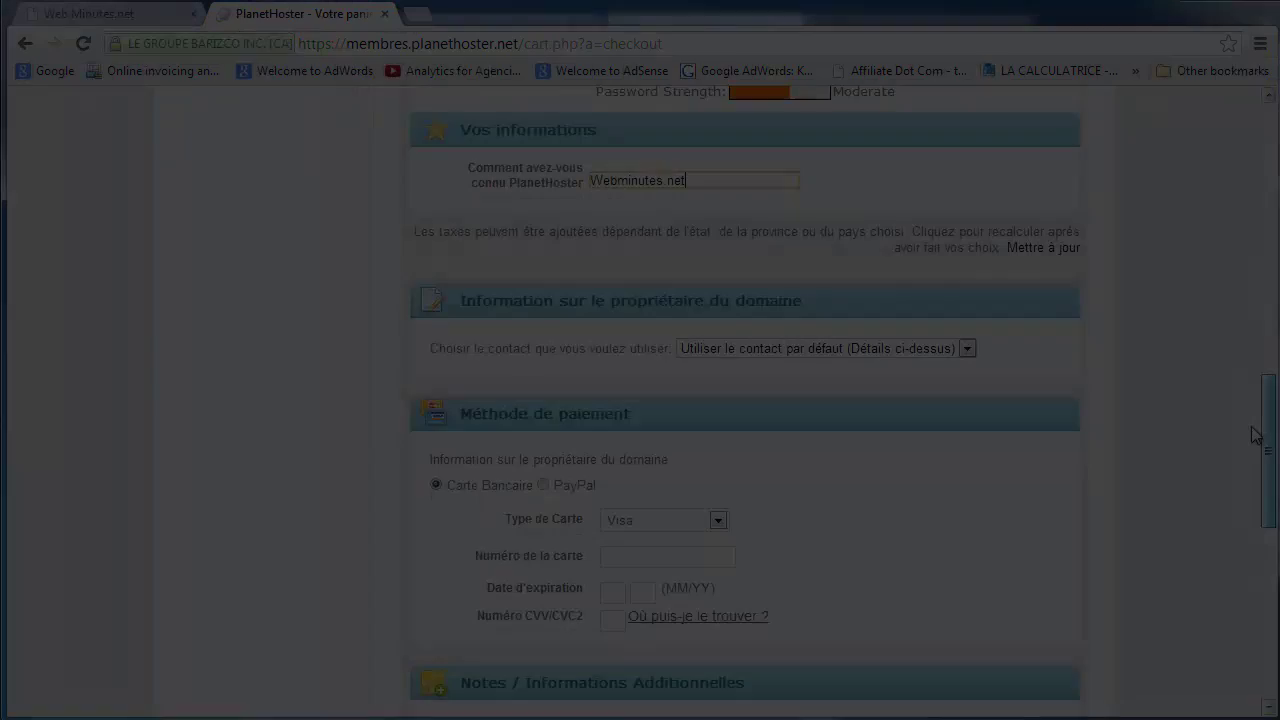
scroll(1253, 440, down, 1)
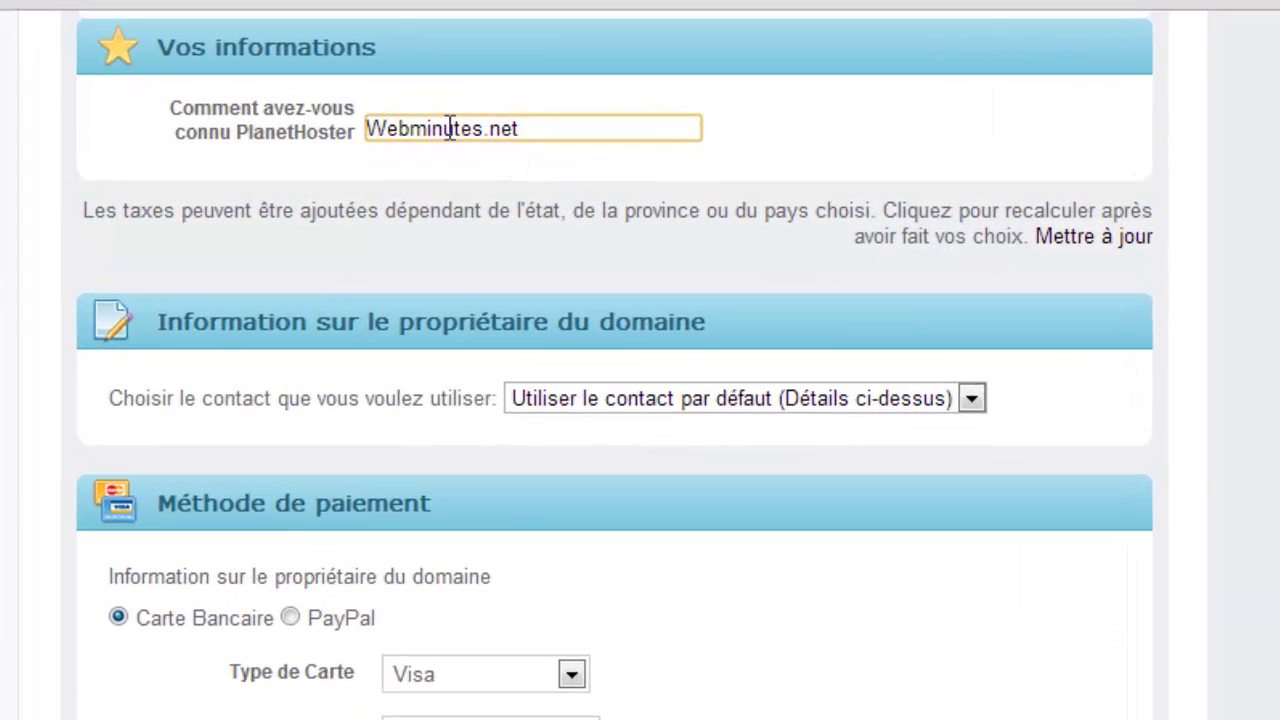
click(606, 136)
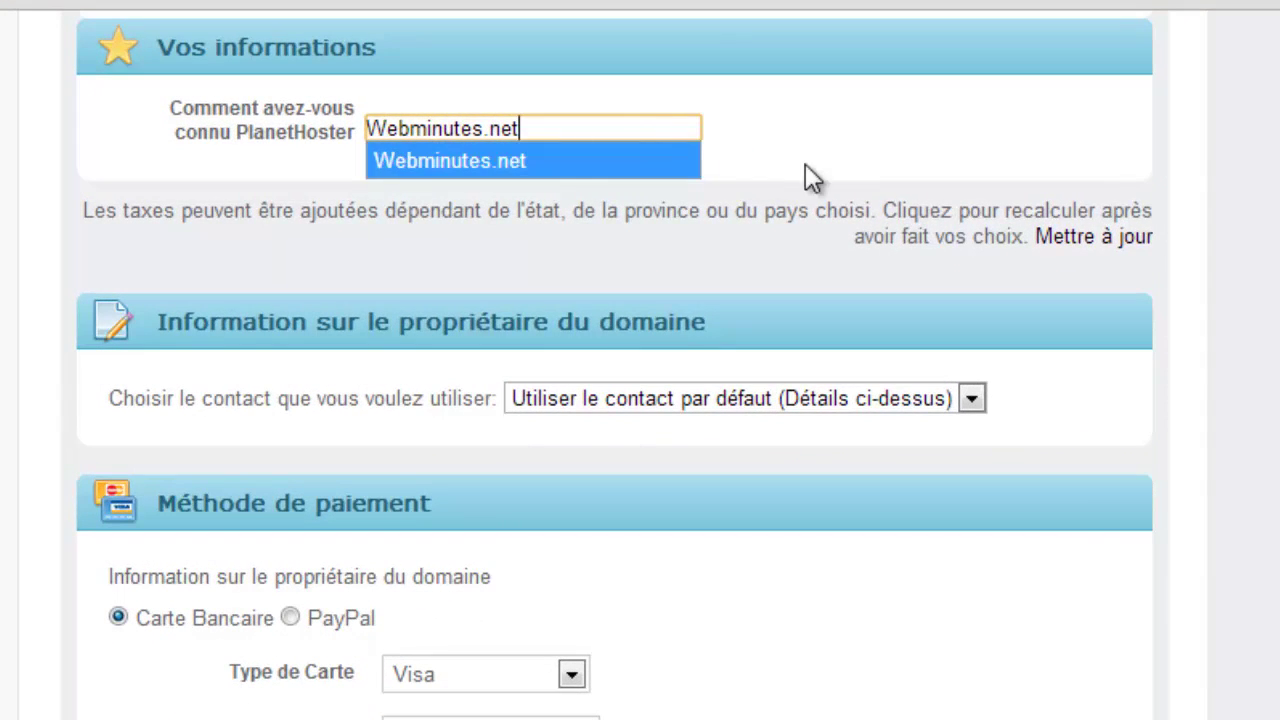
click(499, 222)
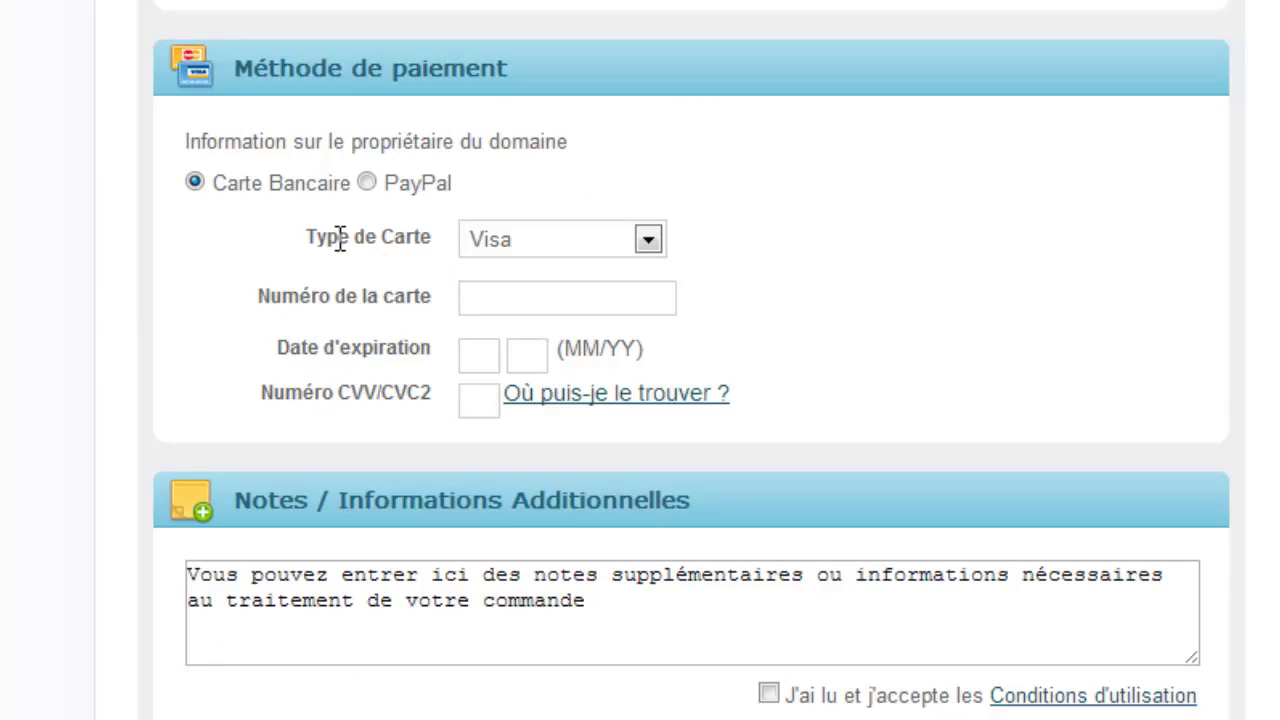
click(648, 242)
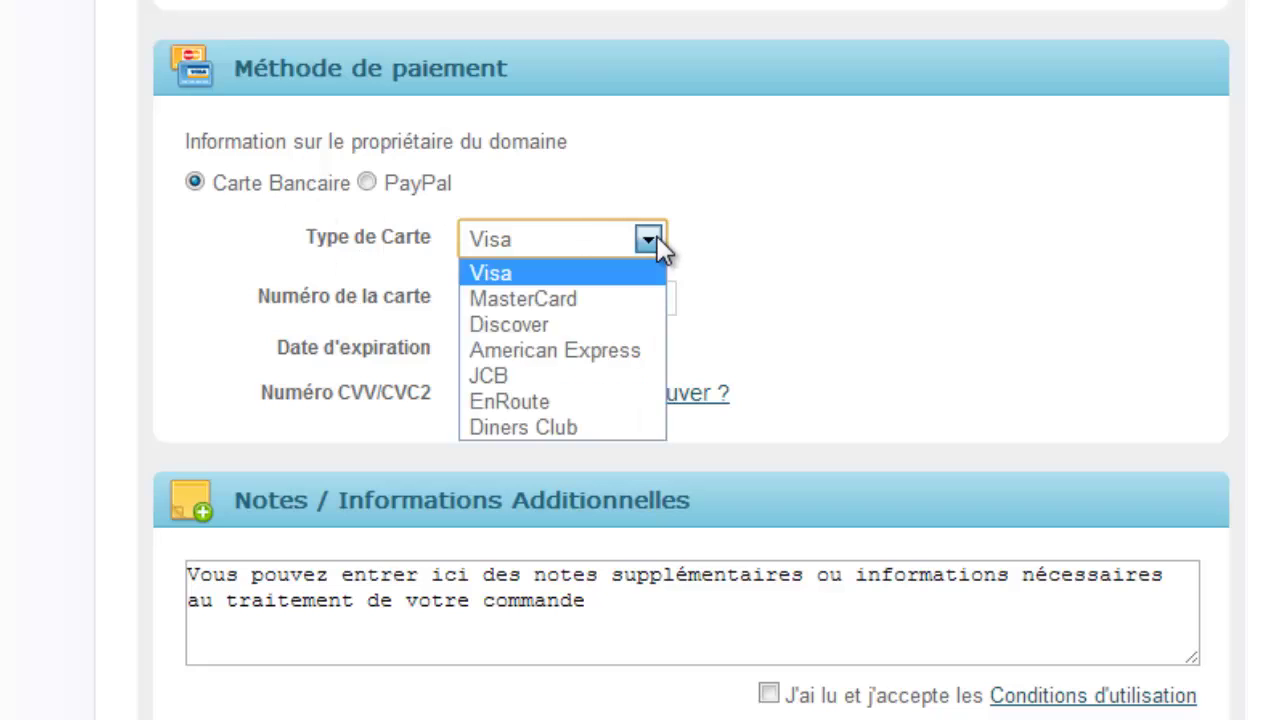
click(657, 238)
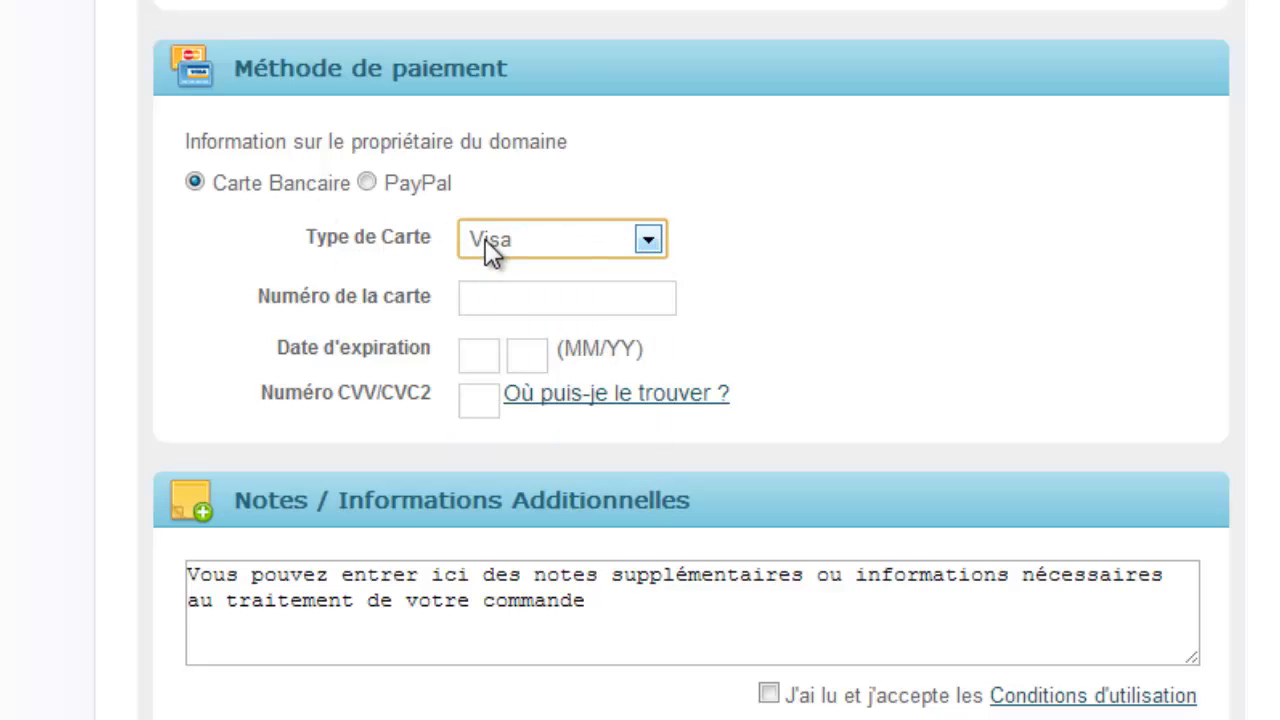
click(648, 243)
click(648, 243)
Place the order with PayPal as payment method and the terms of use accepted, and save the account password in Chrome
click(367, 183)
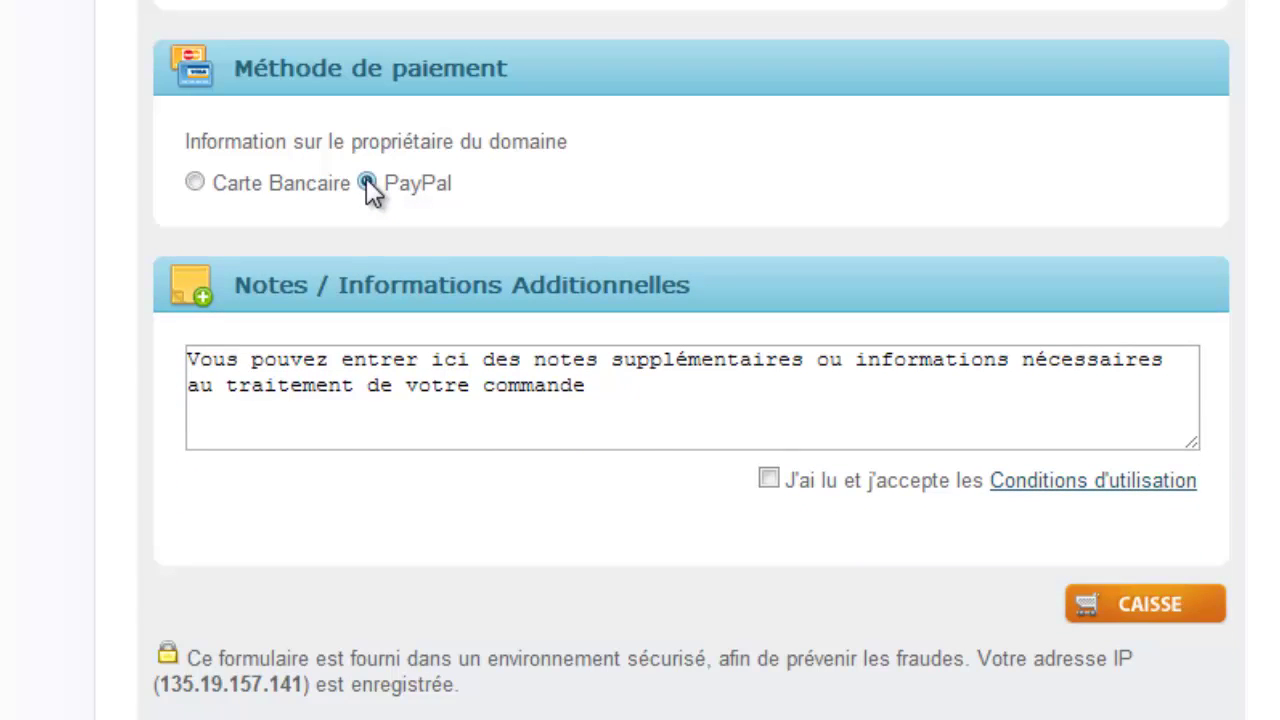
click(767, 478)
click(1148, 606)
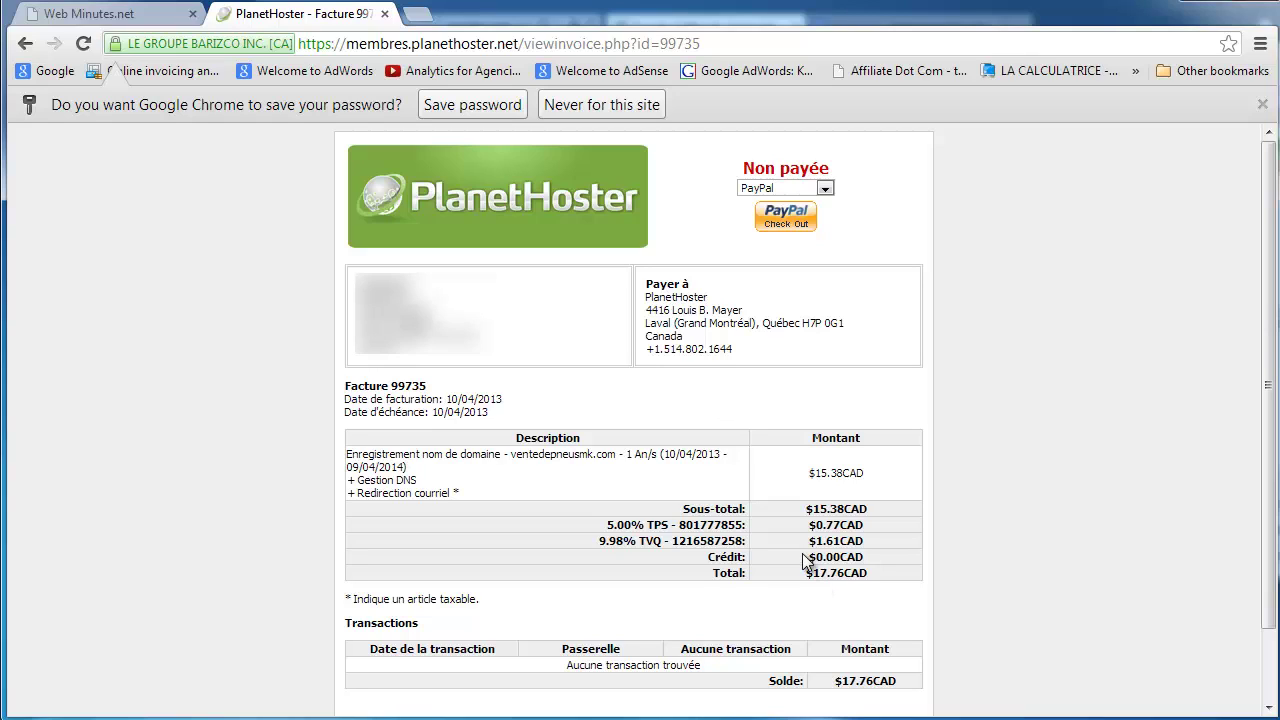
click(454, 105)
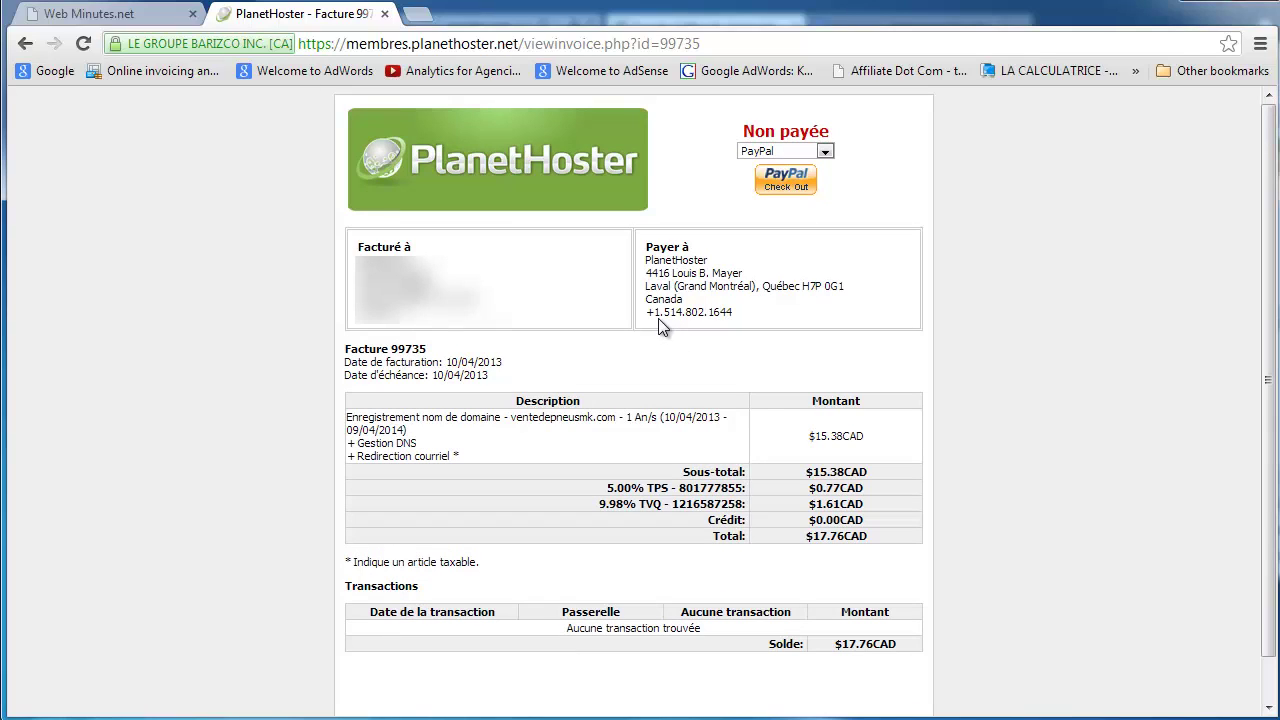
Pay the domain invoice through PayPal, signing in with the PayPal account password
click(785, 191)
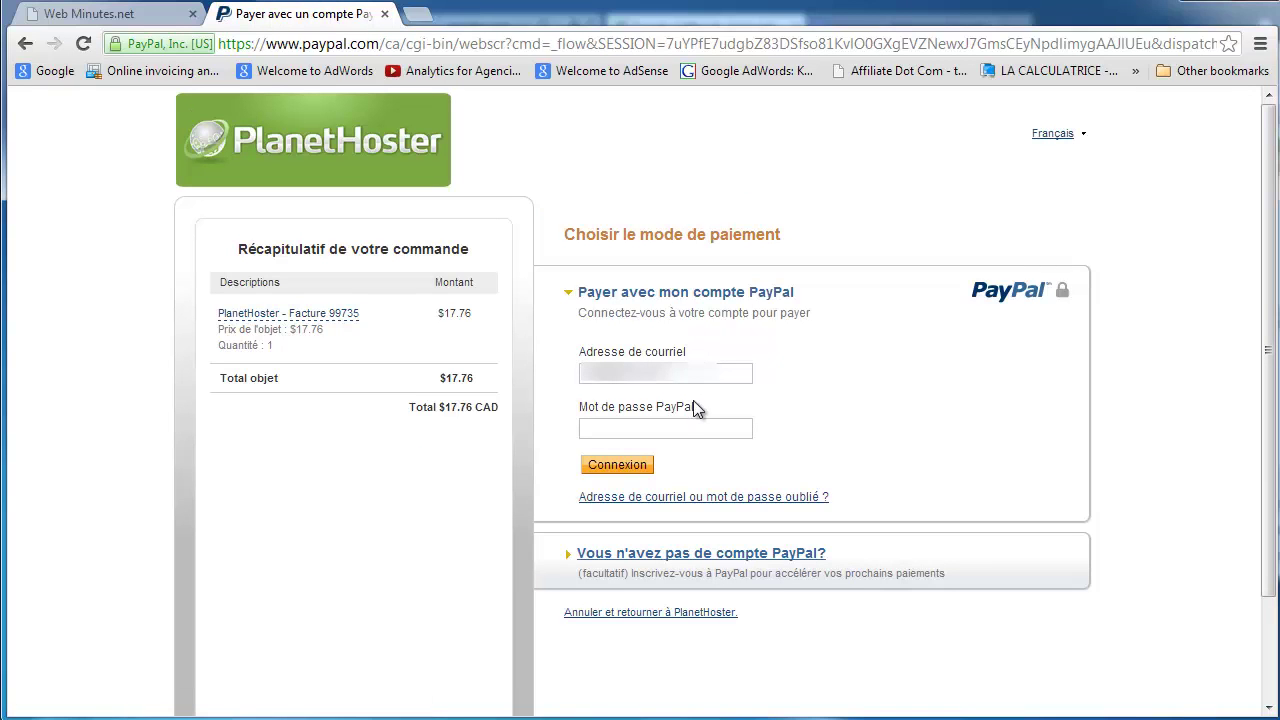
click(692, 427)
key(ctrl+v)
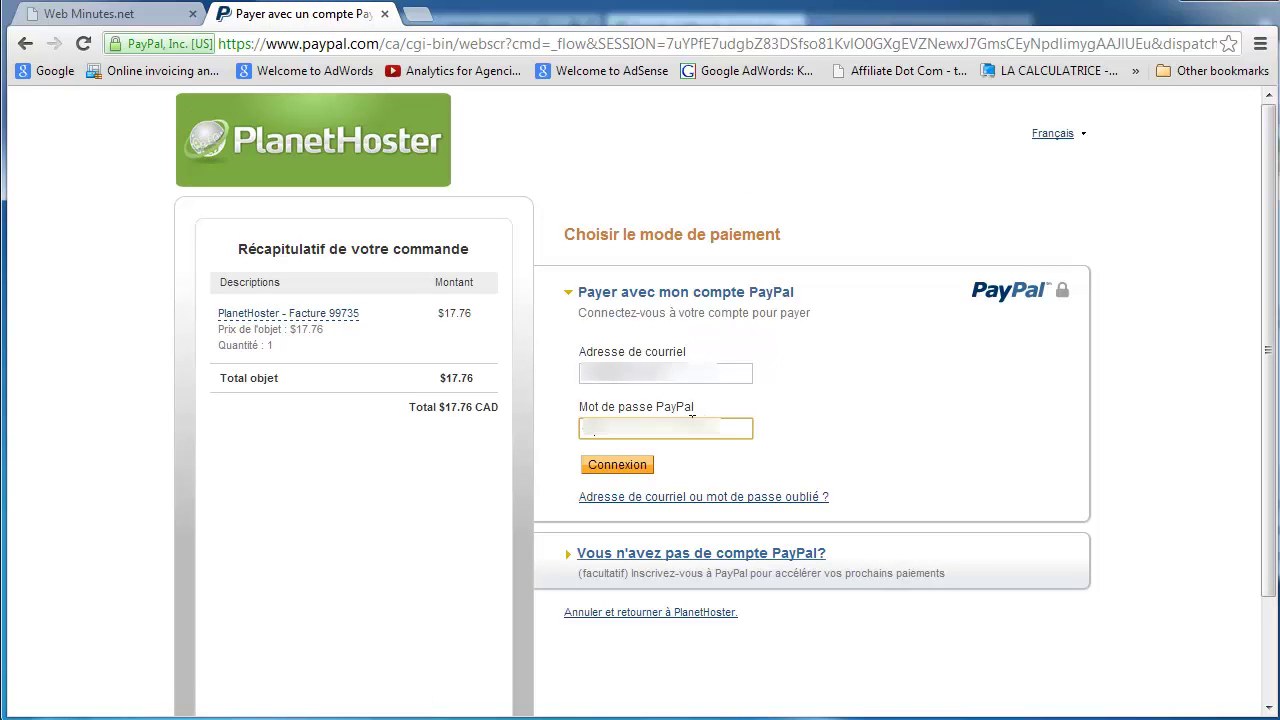
key(Return)
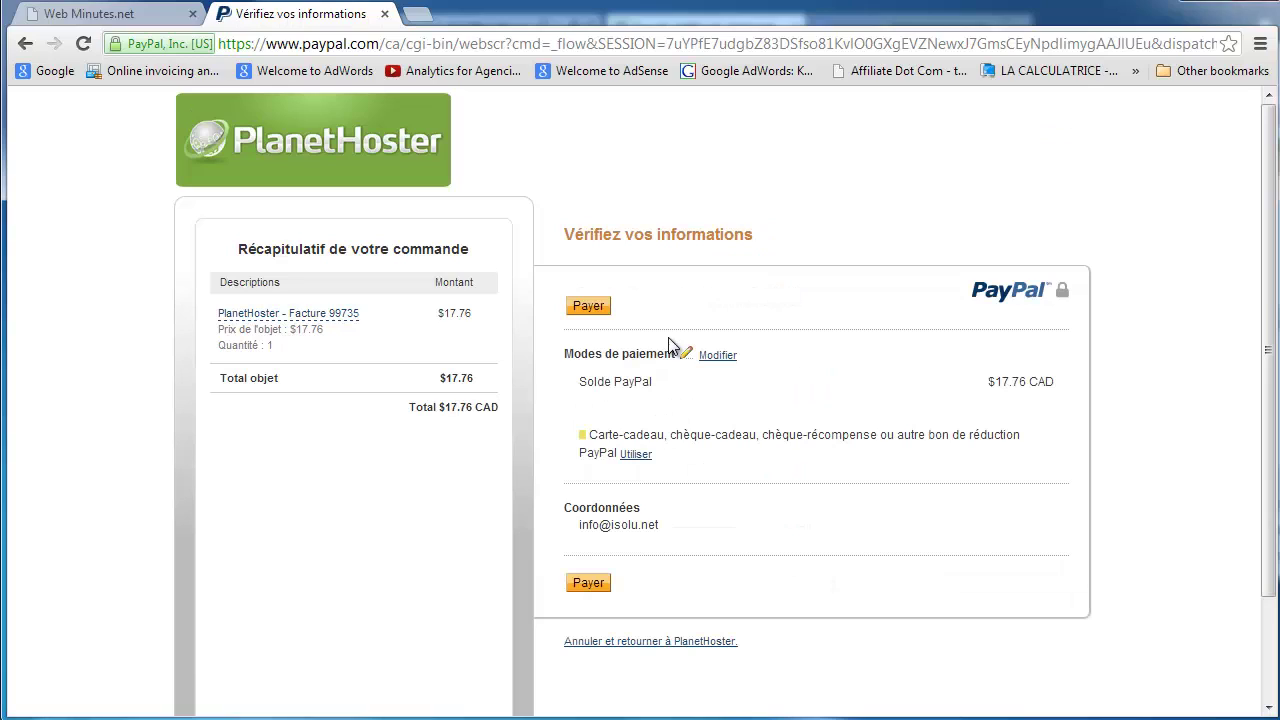
click(606, 311)
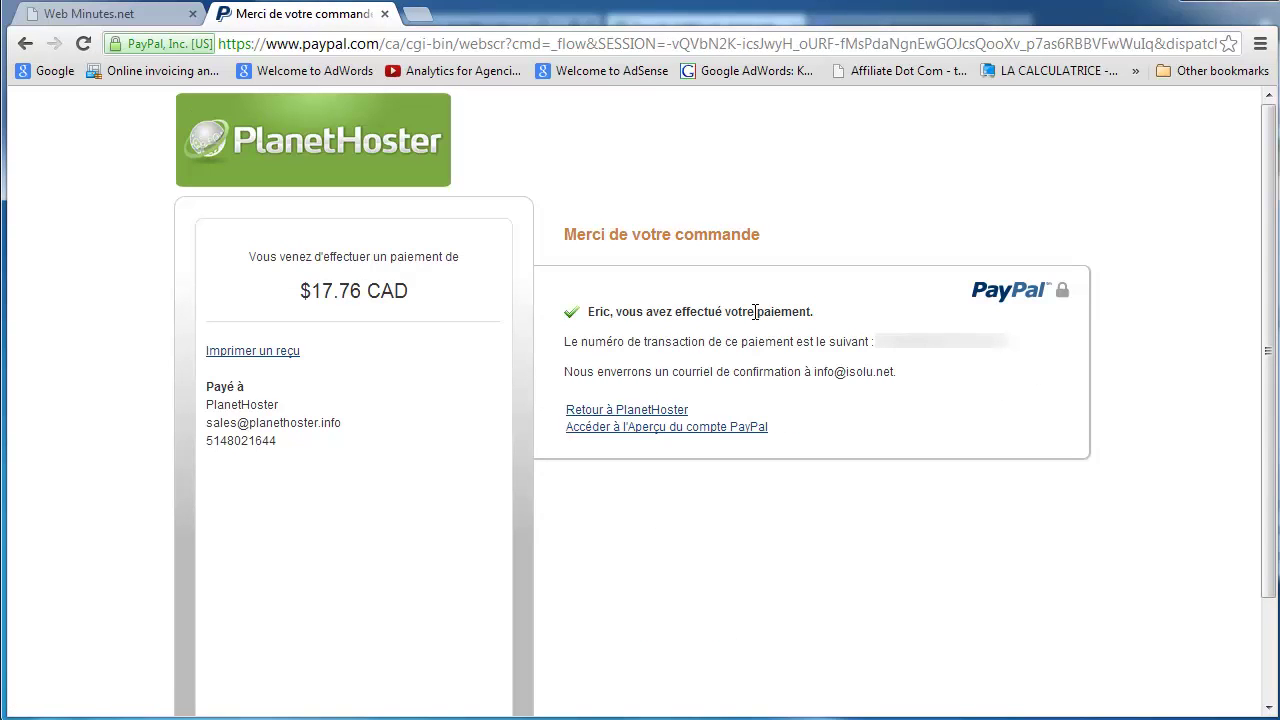
Return to PlanetHoster from PayPal and open the list of registered domains in the member area
click(659, 412)
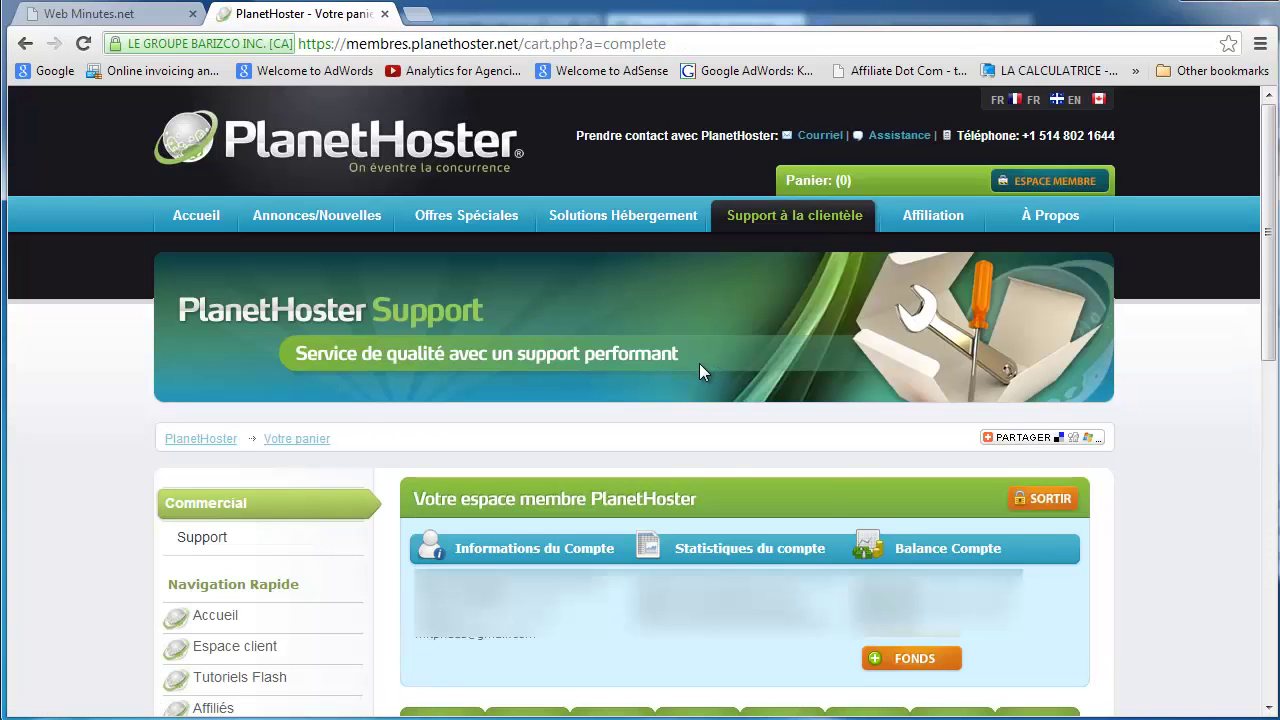
scroll(699, 363, down, 1)
scroll(700, 364, down, 2)
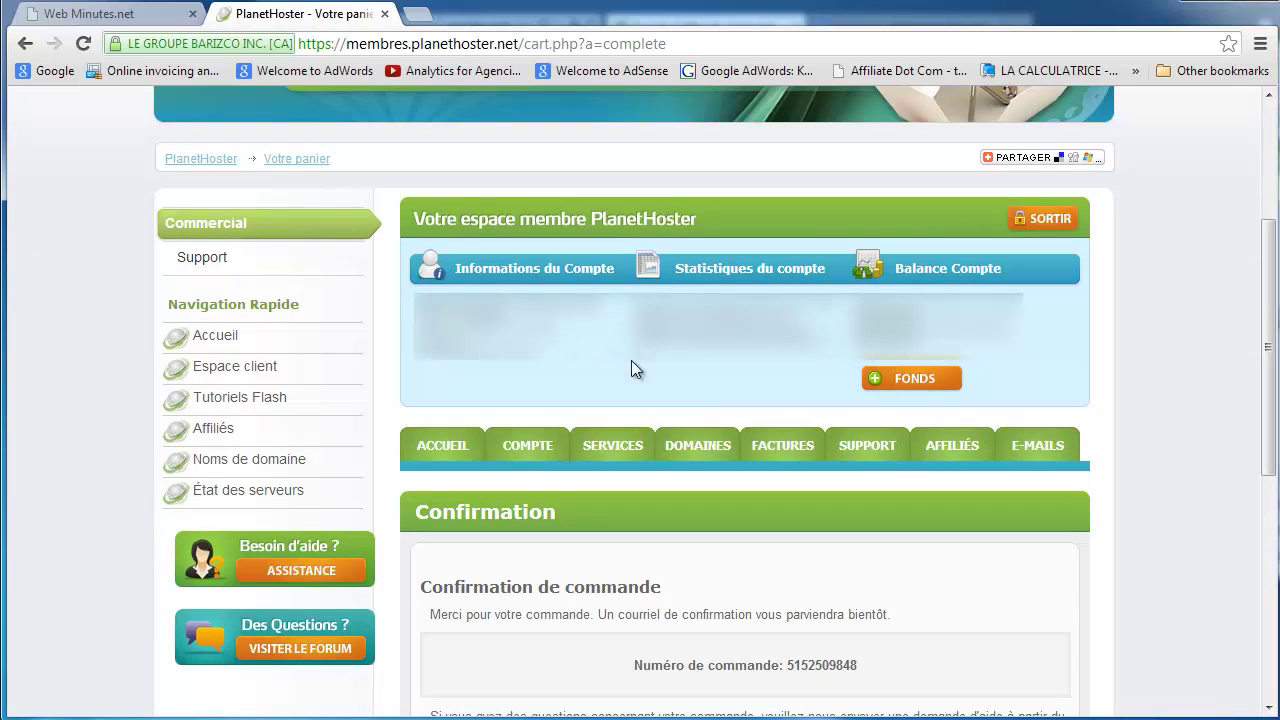
click(695, 453)
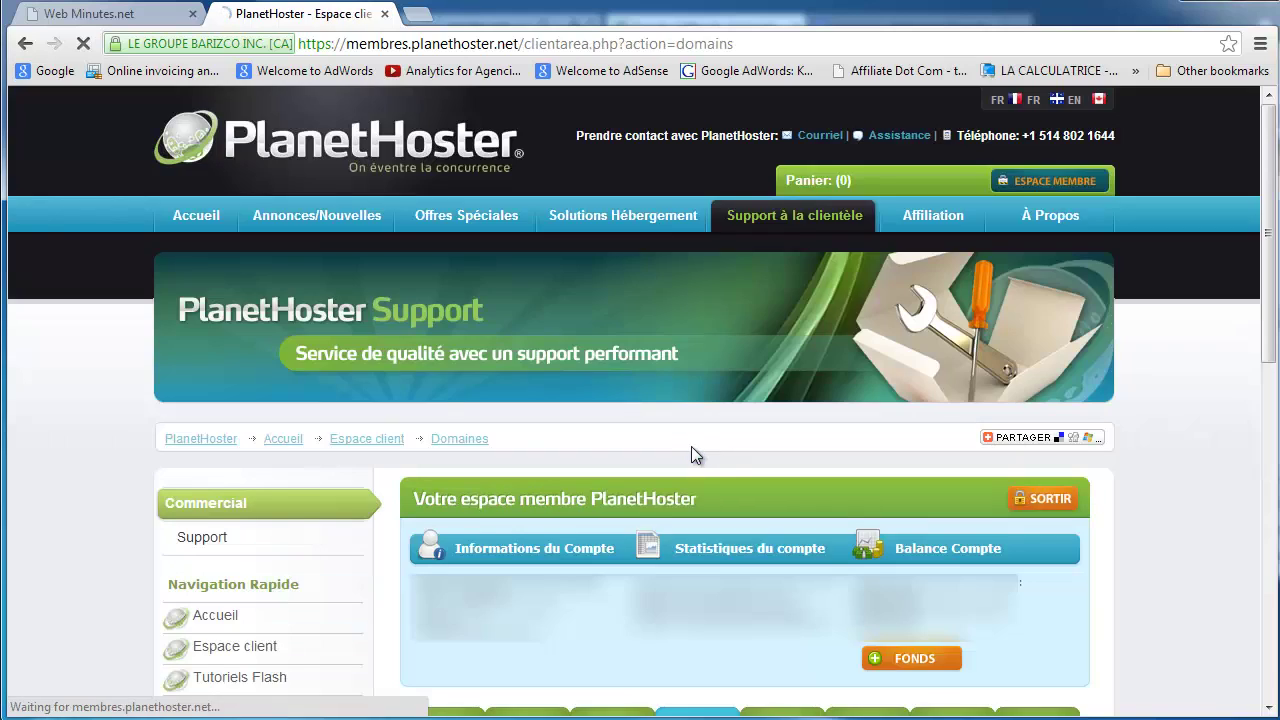
scroll(693, 451, down, 3)
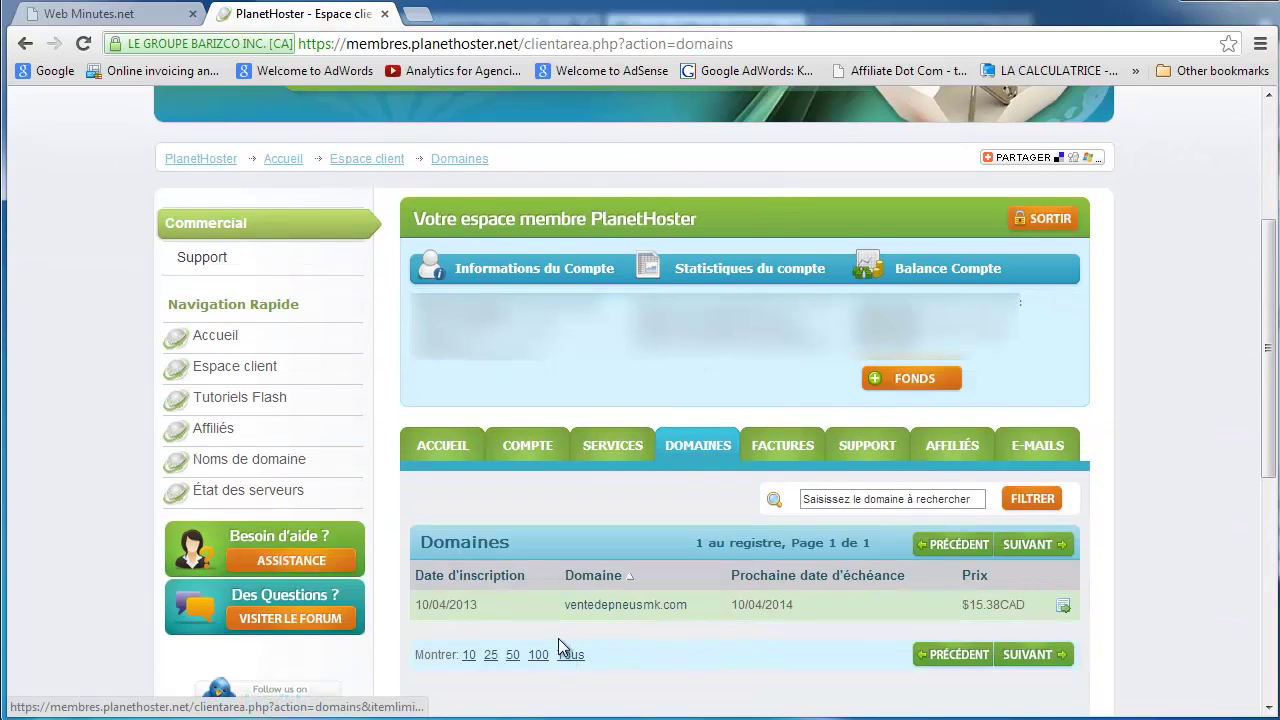